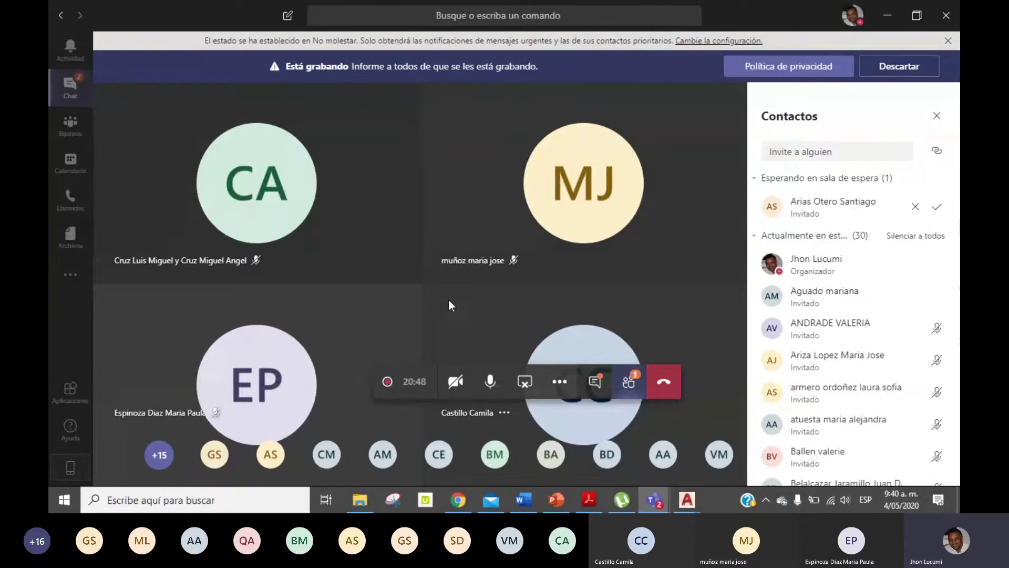
Admit the participant waiting in the Teams lobby into the class meeting
{"action": "left_click", "coordinate": [940, 207]}
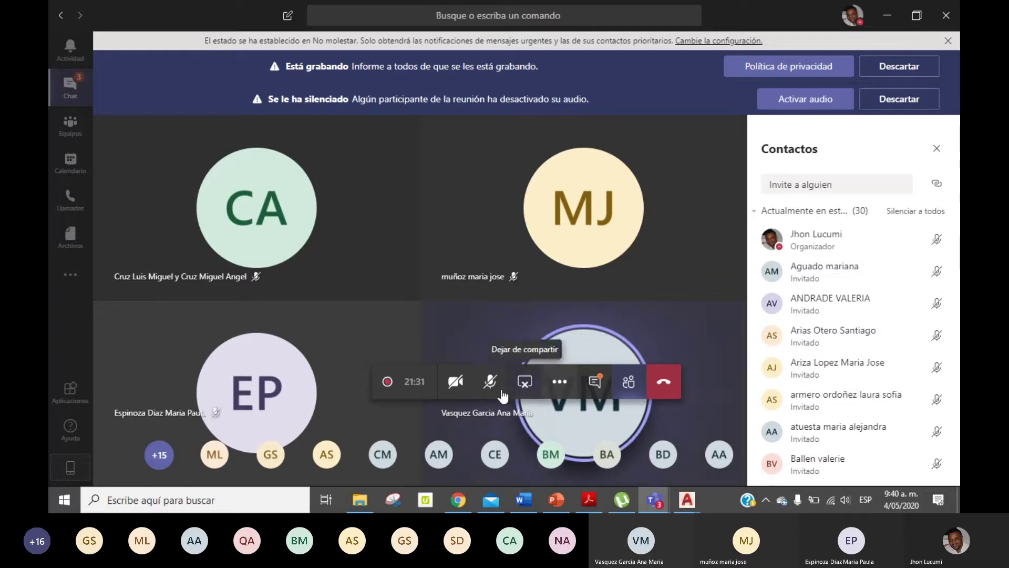
Unmute the microphone, scroll the participant list, and preview the two open AutoCAD drawings
{"action": "left_click", "coordinate": [490, 382]}
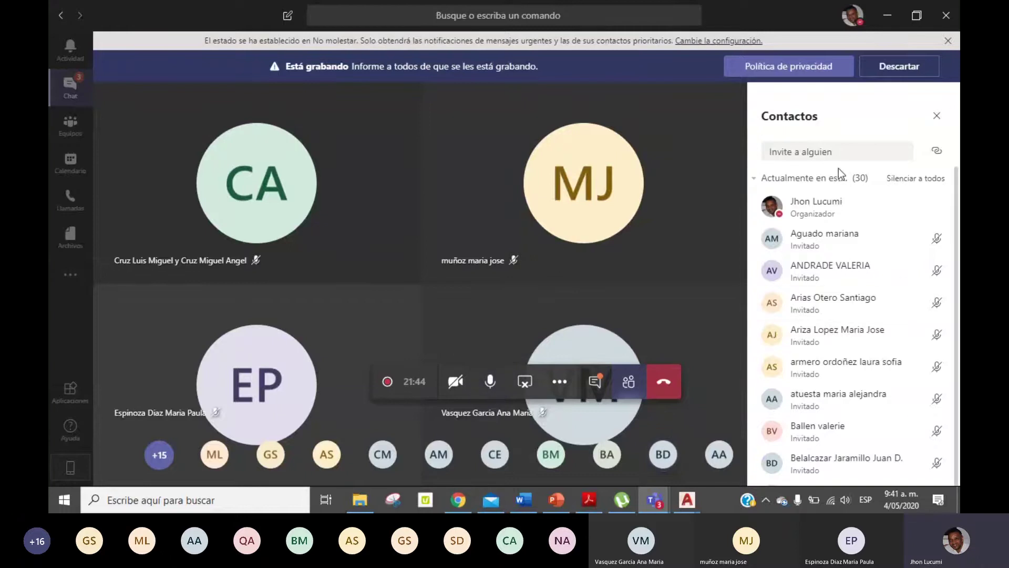
{"action": "mouse_move", "coordinate": [958, 221]}
{"action": "left_mouse_down"}
{"action": "mouse_move", "coordinate": [960, 373]}
{"action": "mouse_move", "coordinate": [852, 477]}
{"action": "left_mouse_up"}
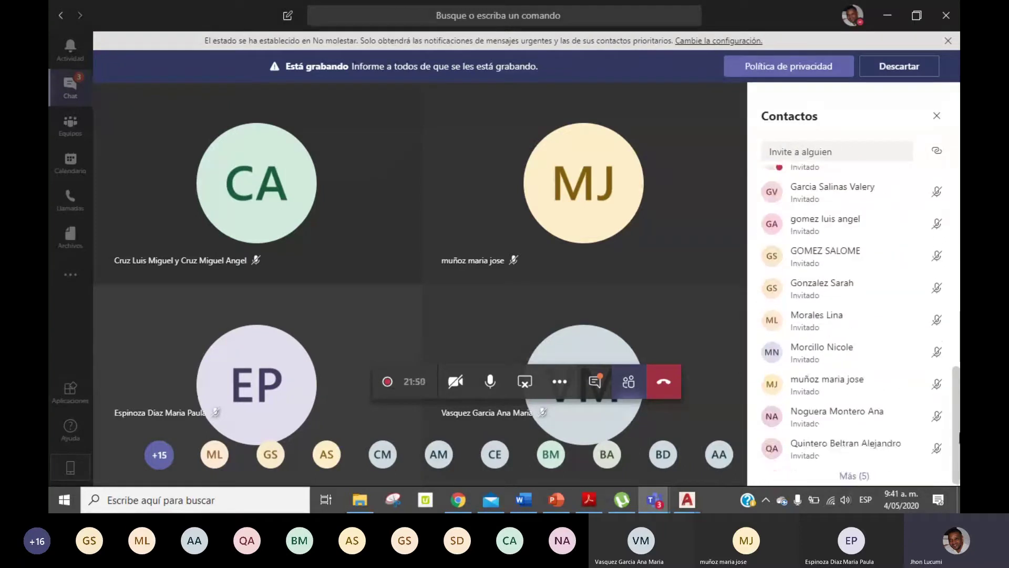
{"action": "left_click", "coordinate": [853, 476]}
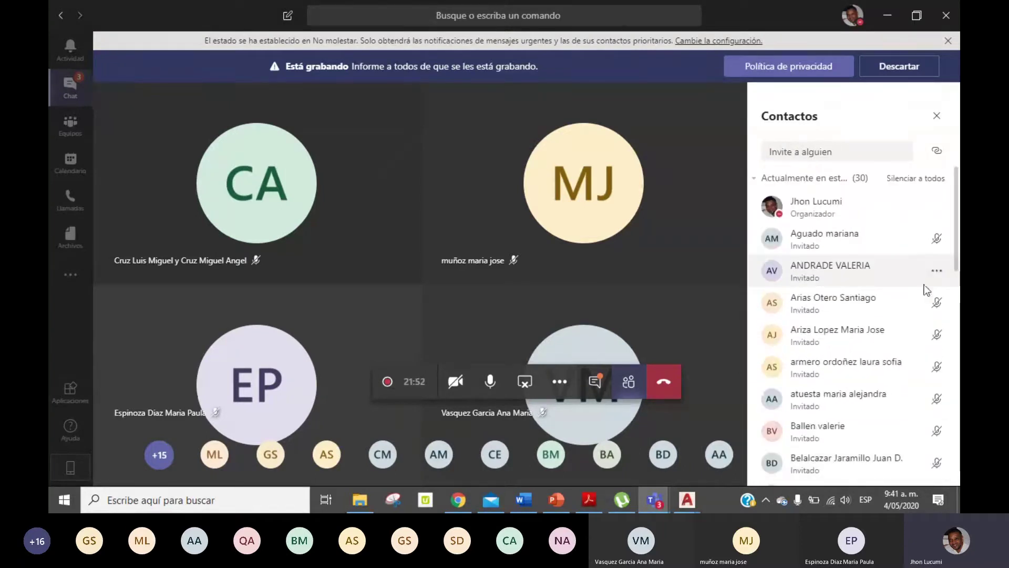
{"action": "left_click_drag", "start_coordinate": [956, 242], "coordinate": [958, 442]}
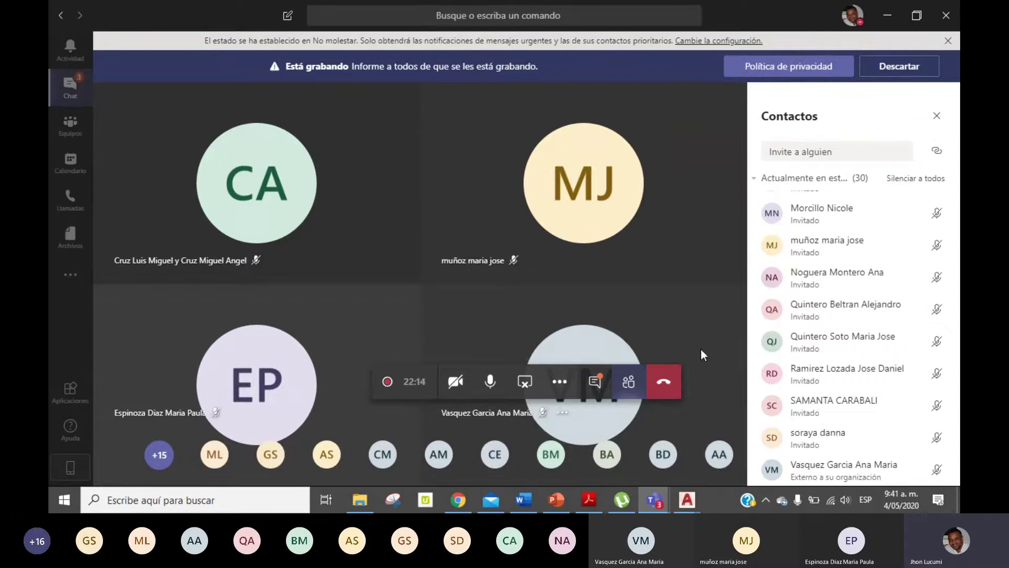
{"action": "left_click", "coordinate": [687, 499]}
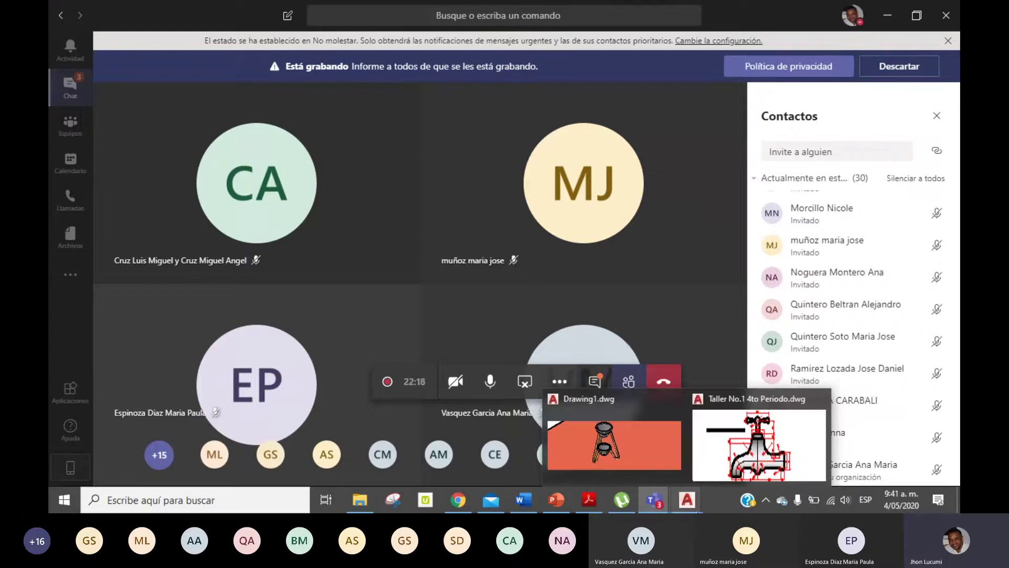
Bring the Taller No.1 4to Periodo faucet drawing to the front and maximize its window
{"action": "left_click", "coordinate": [746, 472]}
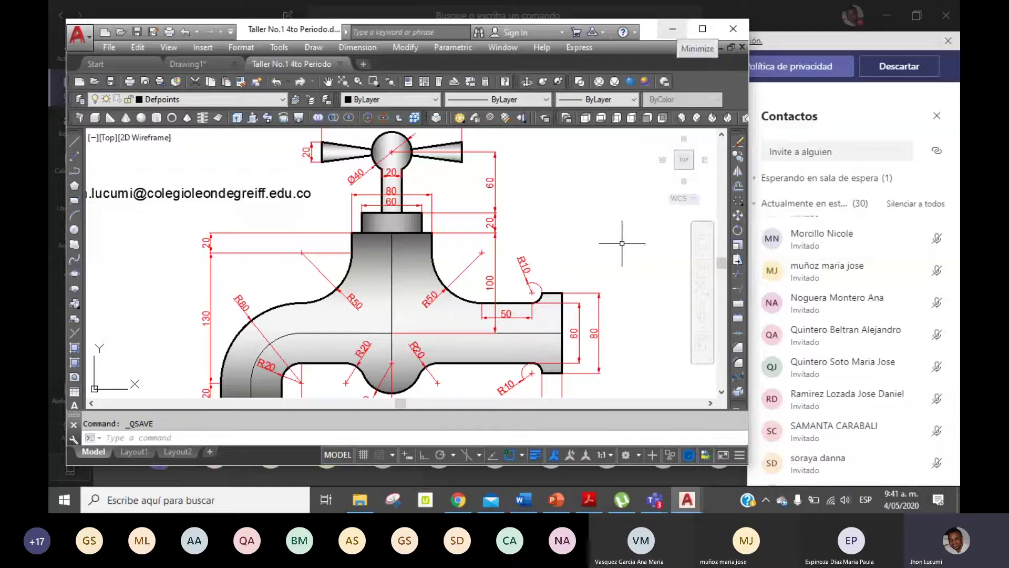
{"action": "left_click", "coordinate": [686, 506]}
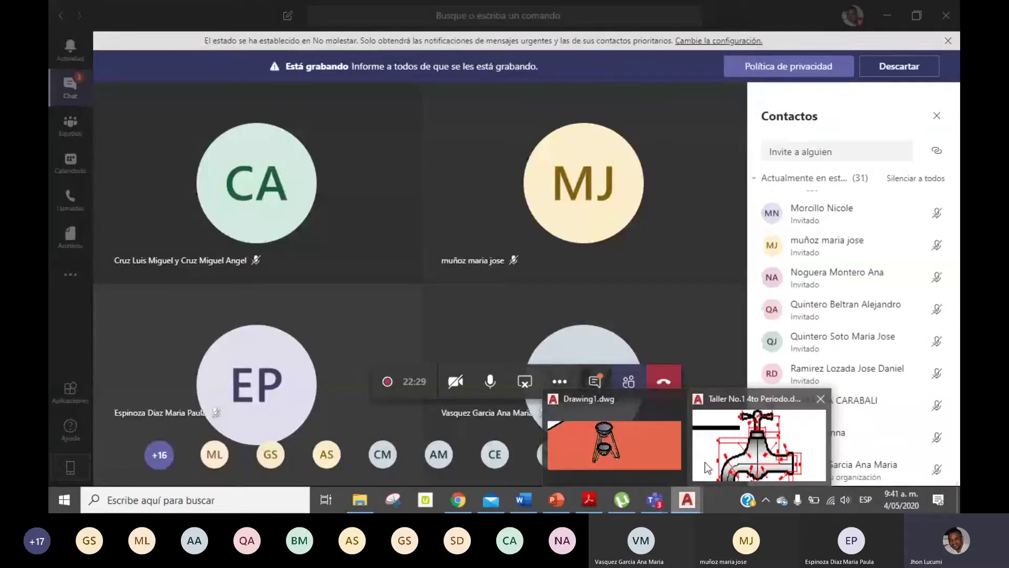
{"action": "left_click", "coordinate": [705, 462]}
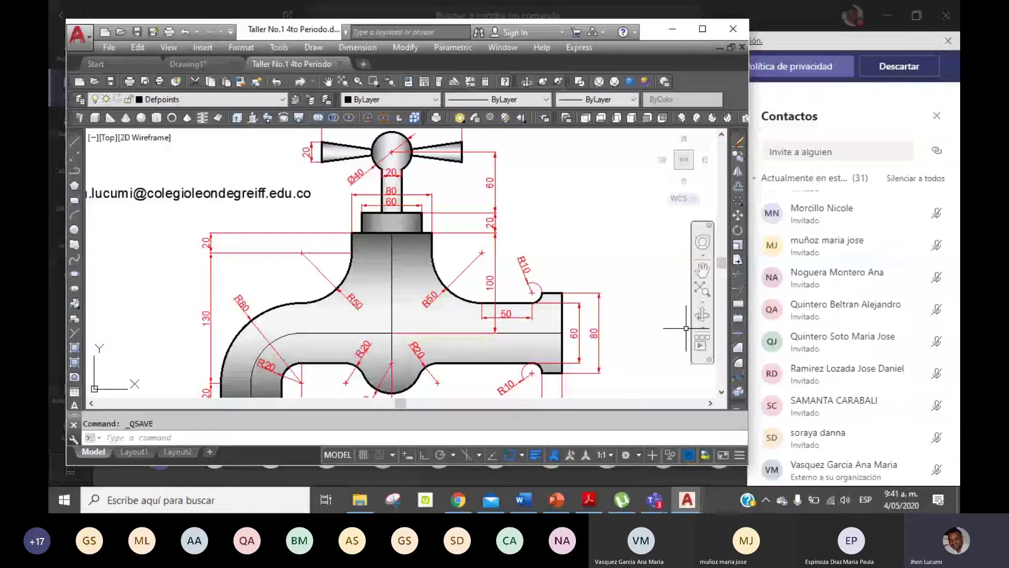
{"action": "left_click", "coordinate": [699, 30]}
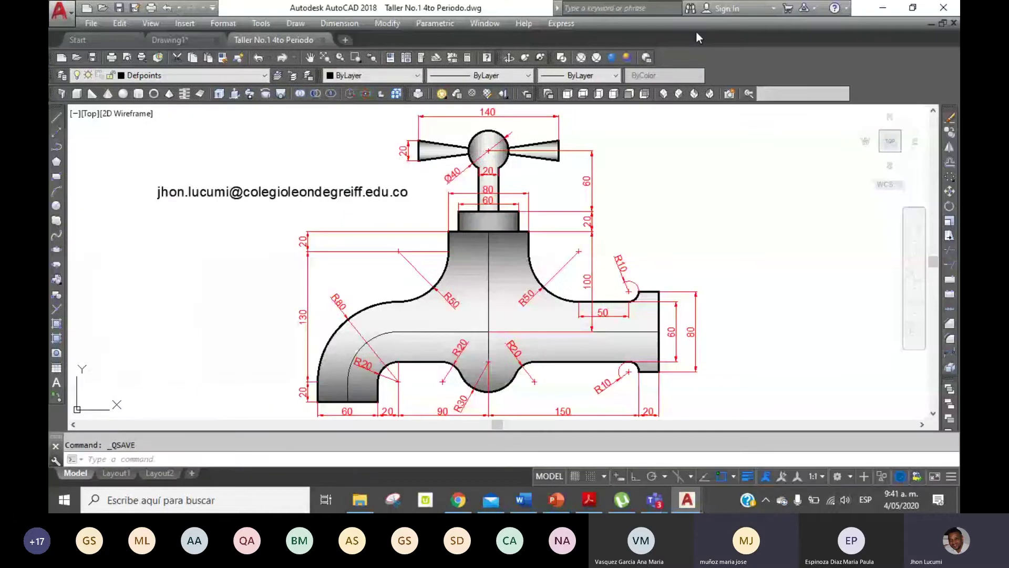
Pan the faucet drawing to the right, leaving open space at its left side
{"action": "left_click", "coordinate": [310, 58]}
{"action": "left_click_drag", "start_coordinate": [364, 242], "coordinate": [563, 243]}
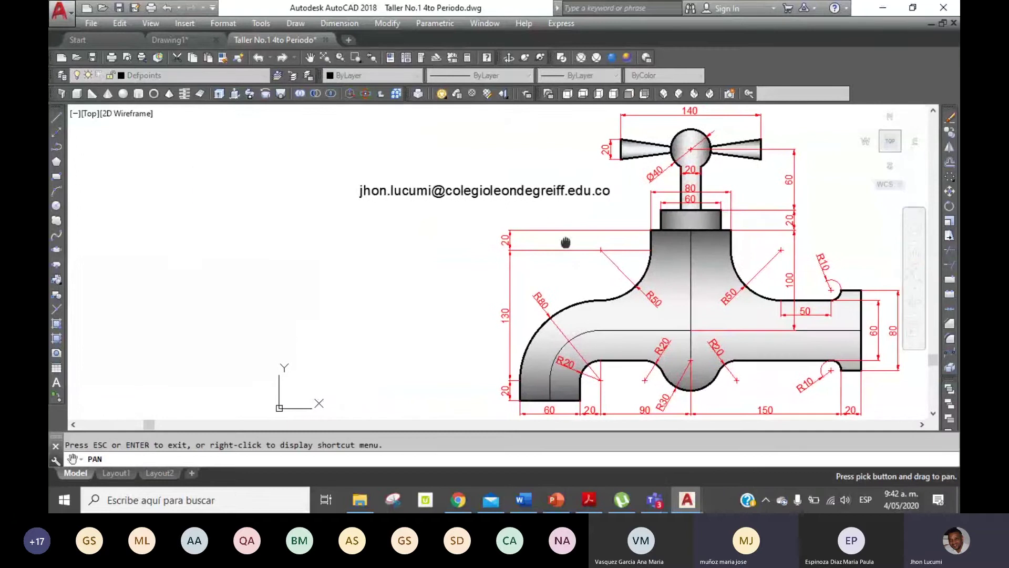
{"action": "right_click", "coordinate": [197, 169]}
{"action": "left_click", "coordinate": [228, 177]}
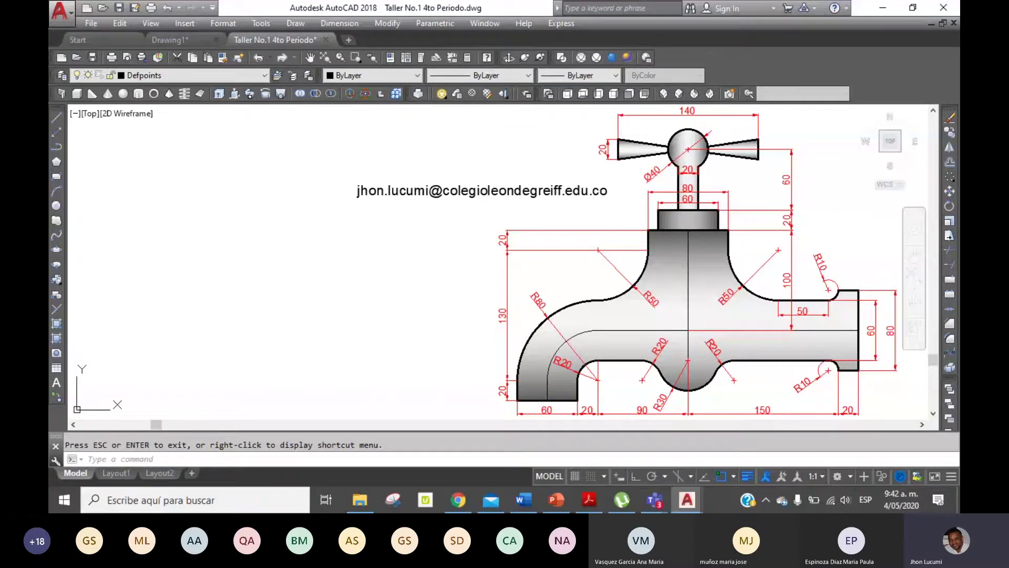
{"action": "left_click", "coordinate": [192, 76]}
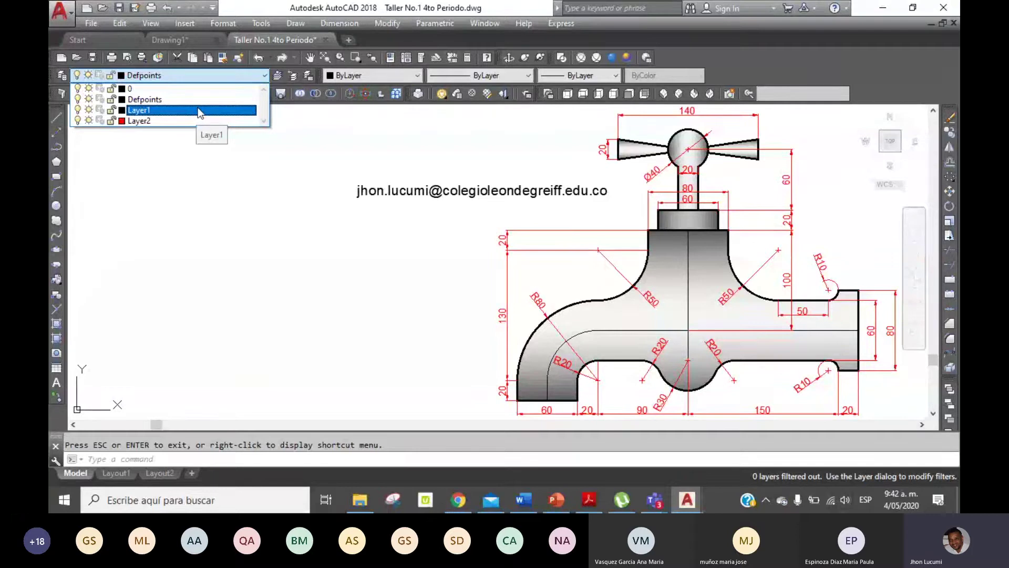
Make Layer1 current and change its lineweight from 0.30 mm to 0.50 mm
{"action": "left_click", "coordinate": [200, 111]}
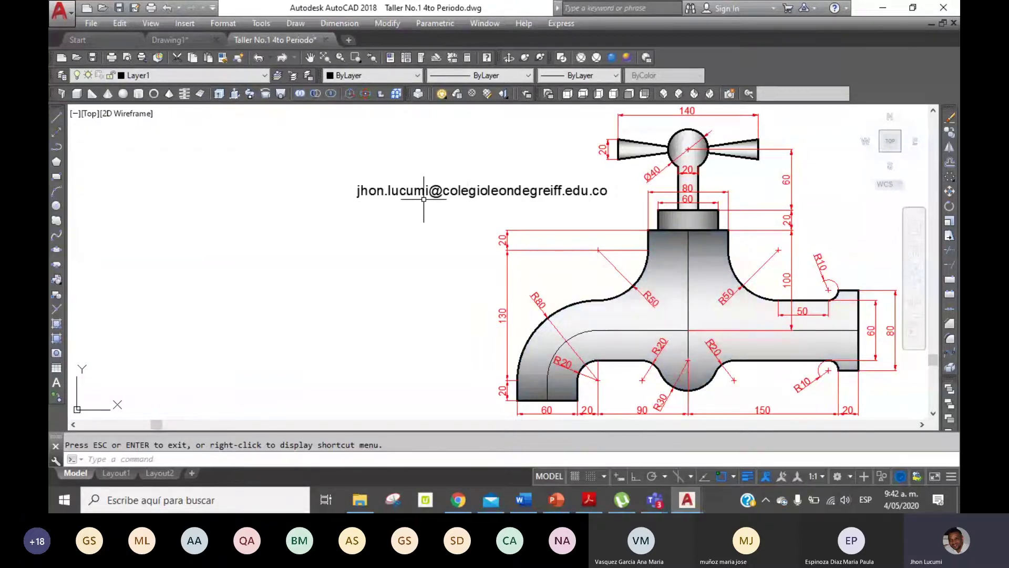
{"action": "left_click", "coordinate": [56, 77]}
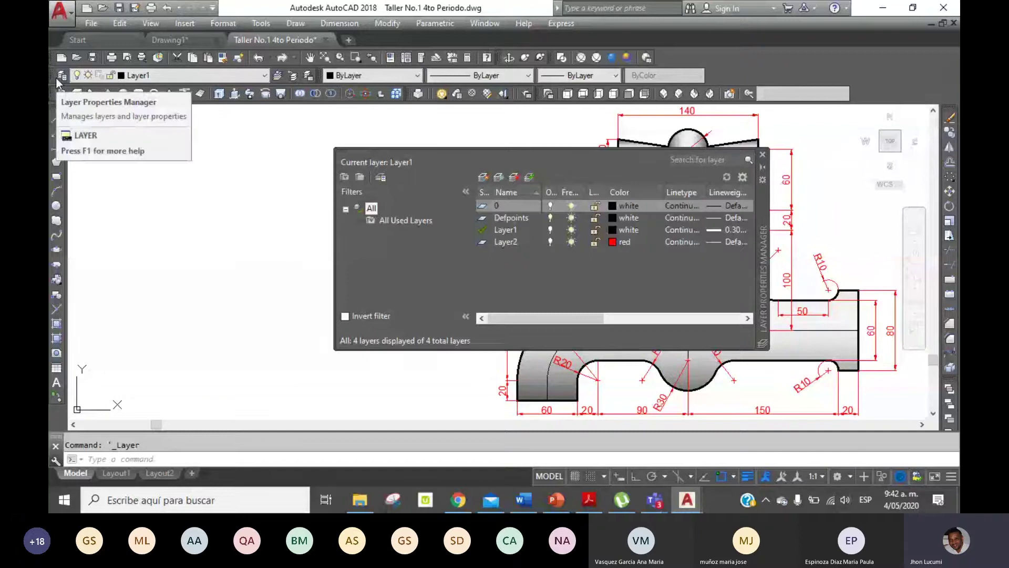
{"action": "left_click", "coordinate": [728, 230]}
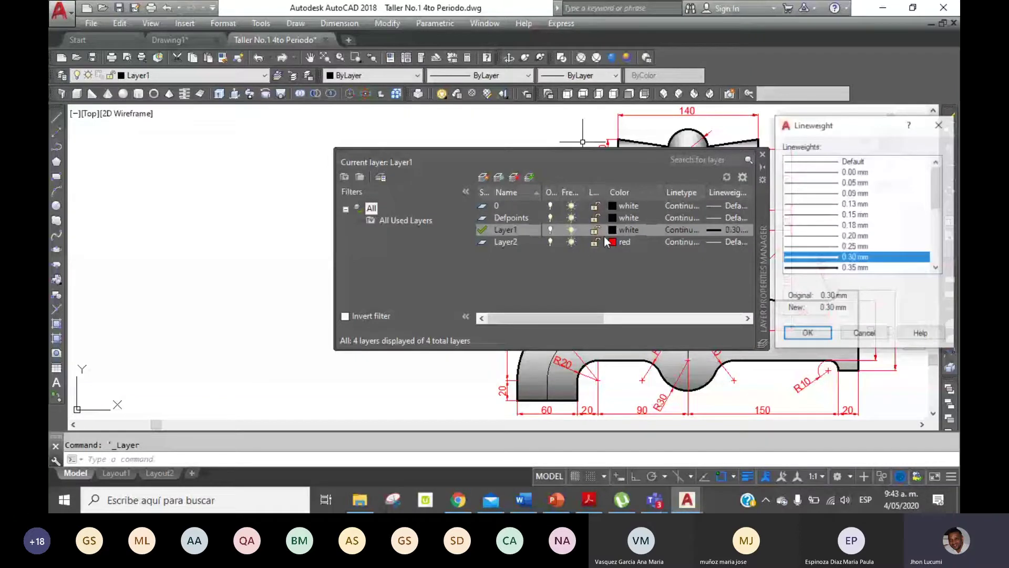
{"action": "scroll", "coordinate": [831, 258], "scroll_direction": "down", "scroll_amount": 1}
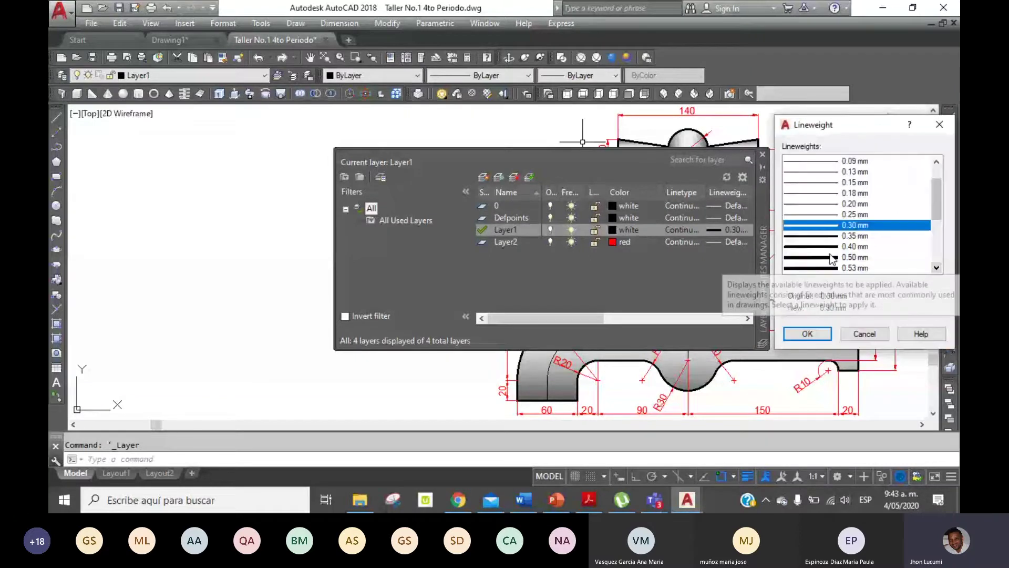
{"action": "left_click", "coordinate": [831, 258]}
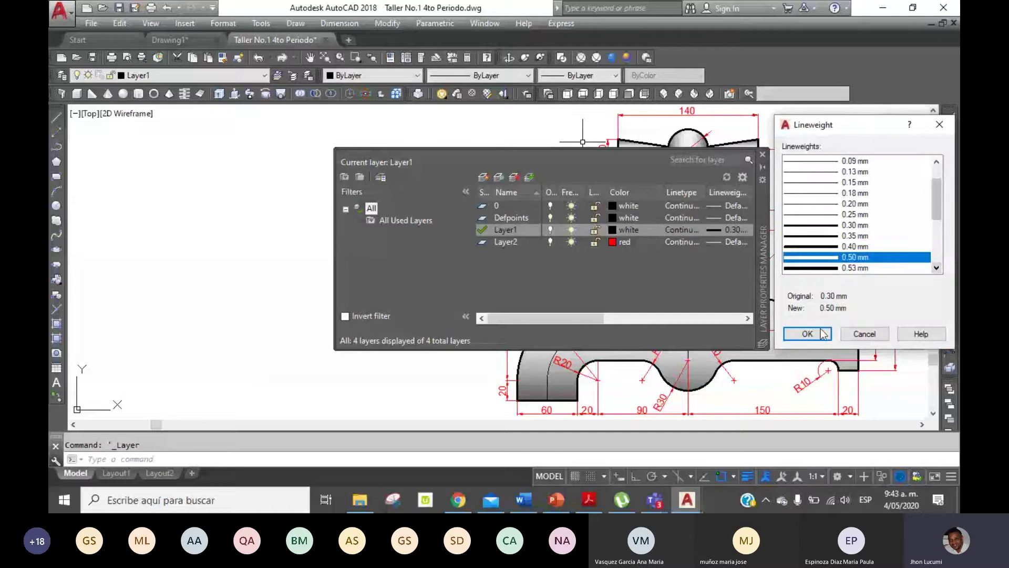
{"action": "left_click", "coordinate": [823, 332]}
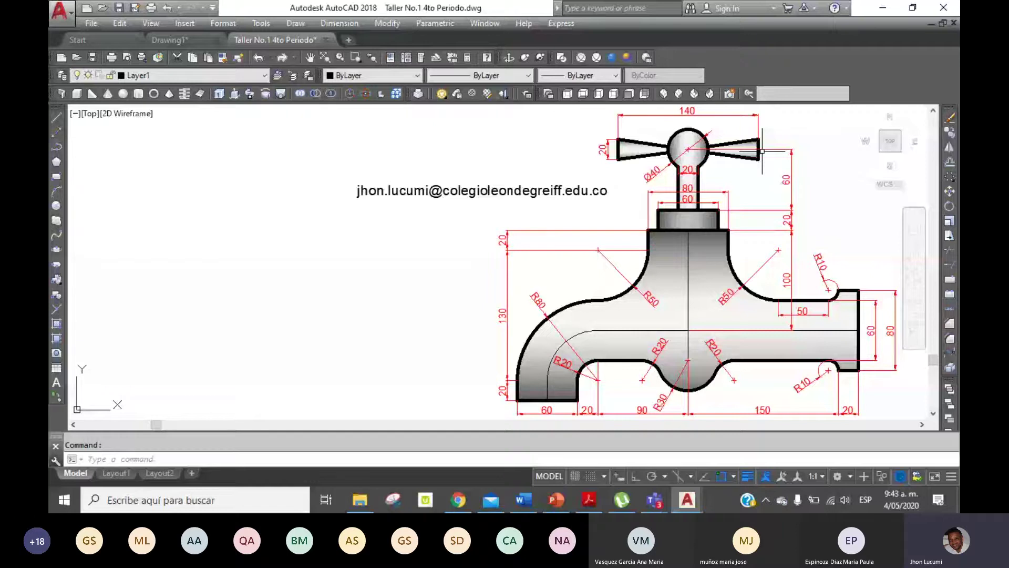
Draw a 60-unit horizontal line at the drawing's lower left
{"action": "key", "text": "l"}
{"action": "key", "text": "space"}
{"action": "left_click", "coordinate": [110, 402]}
{"action": "type", "text": "60"}
{"action": "key", "text": "Return"}
{"action": "key", "text": "Return"}
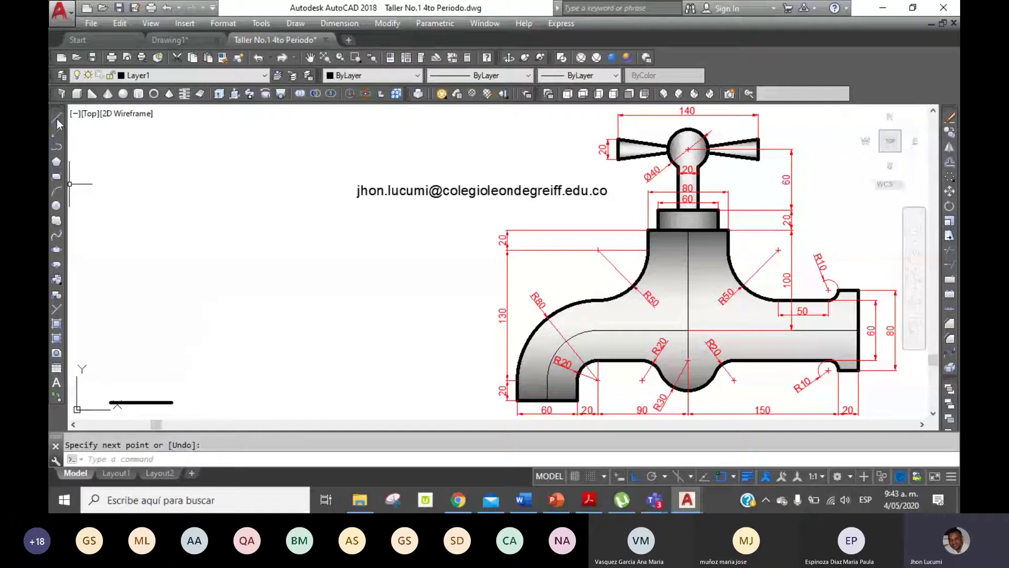
Draw 20-unit vertical uprights from both ends of the 60-unit line
{"action": "left_click", "coordinate": [56, 117]}
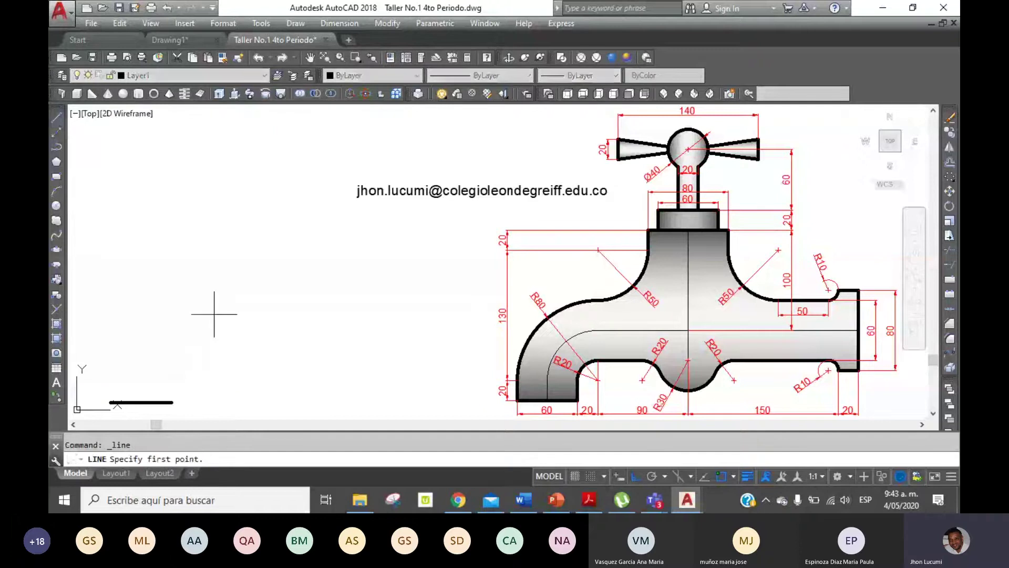
{"action": "left_click", "coordinate": [171, 402]}
{"action": "type", "text": "20"}
{"action": "key", "text": "Return"}
{"action": "key", "text": "Return"}
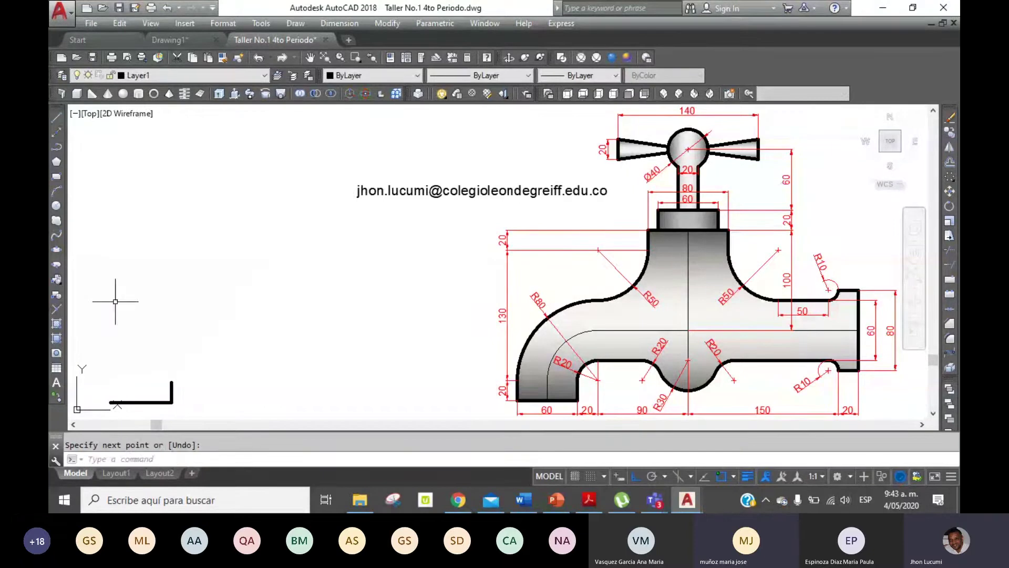
{"action": "left_click", "coordinate": [53, 121]}
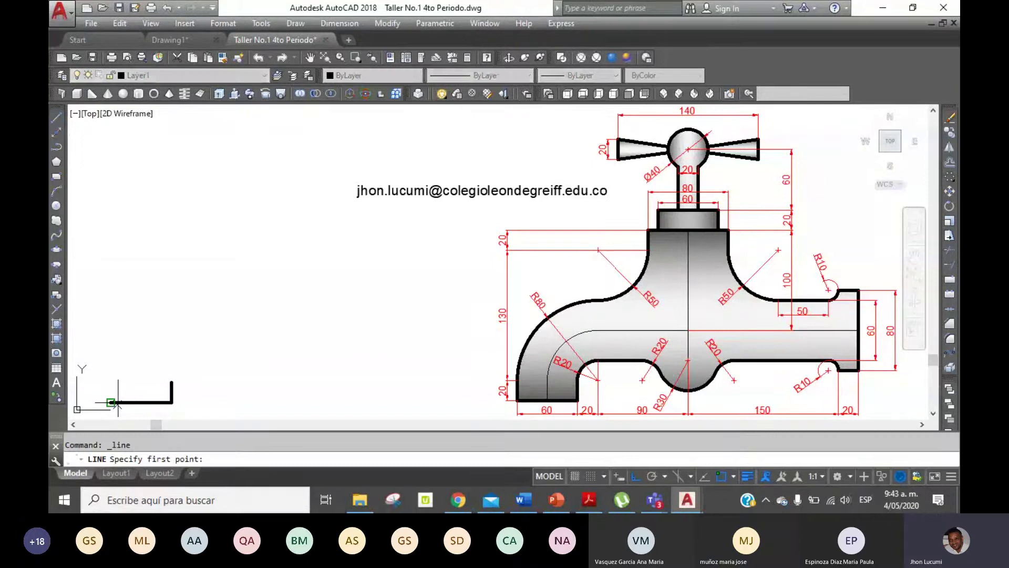
{"action": "left_click", "coordinate": [111, 402]}
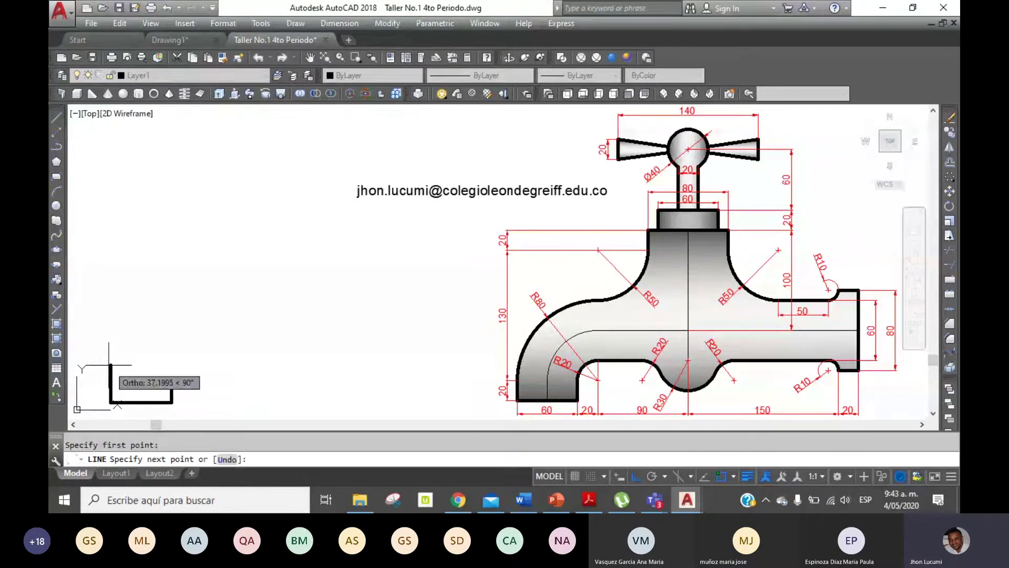
{"action": "key", "text": "Return"}
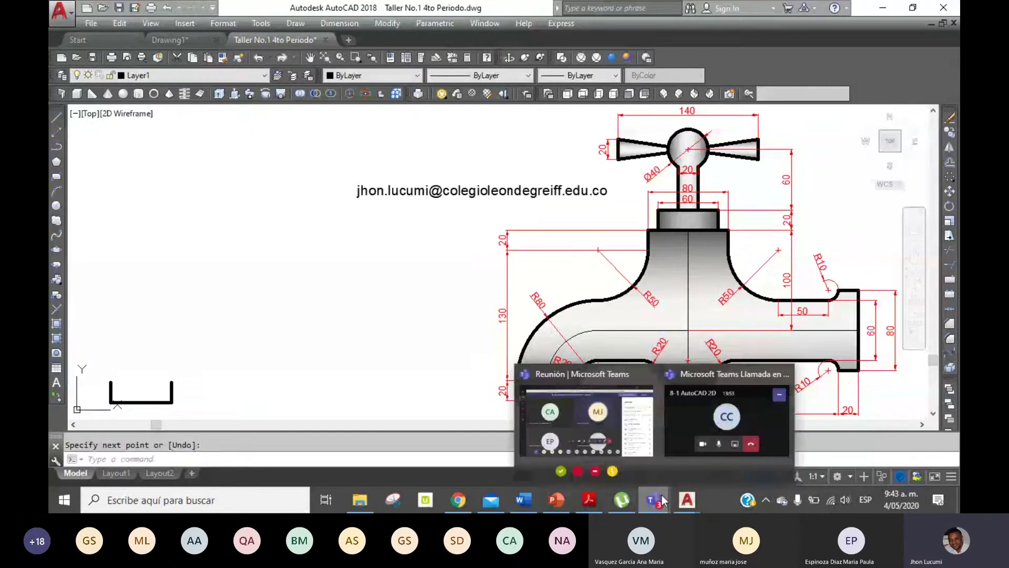
{"action": "left_click", "coordinate": [610, 431]}
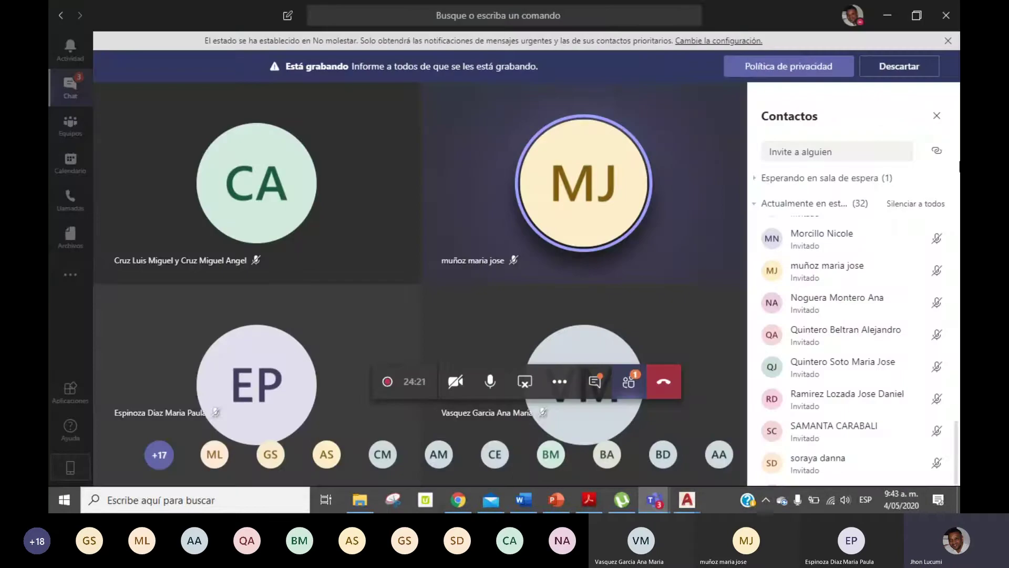
Admit the lobby attendee and minimize the Teams meeting window
{"action": "left_click", "coordinate": [768, 178]}
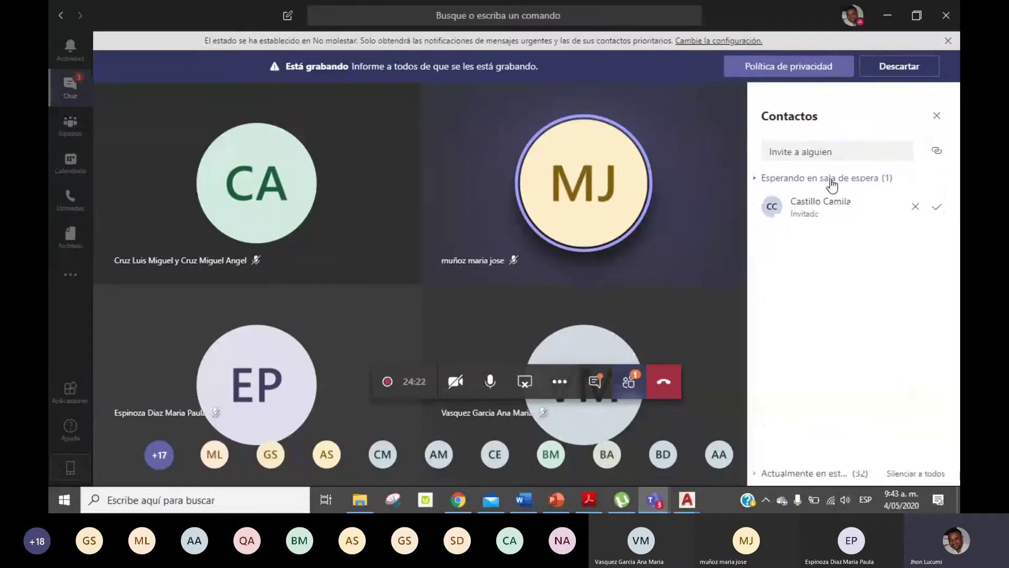
{"action": "left_click", "coordinate": [936, 207]}
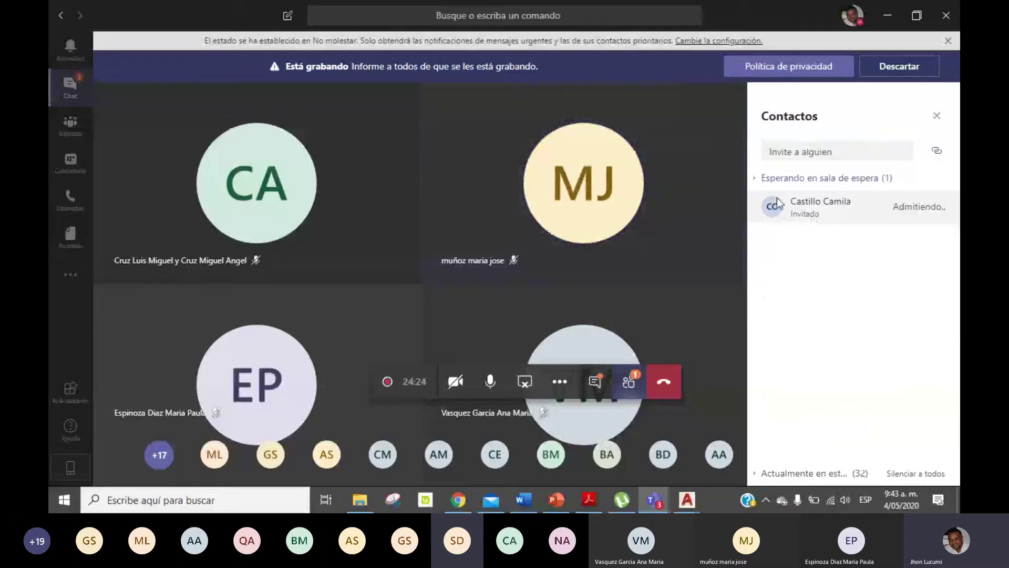
{"action": "left_click", "coordinate": [888, 18]}
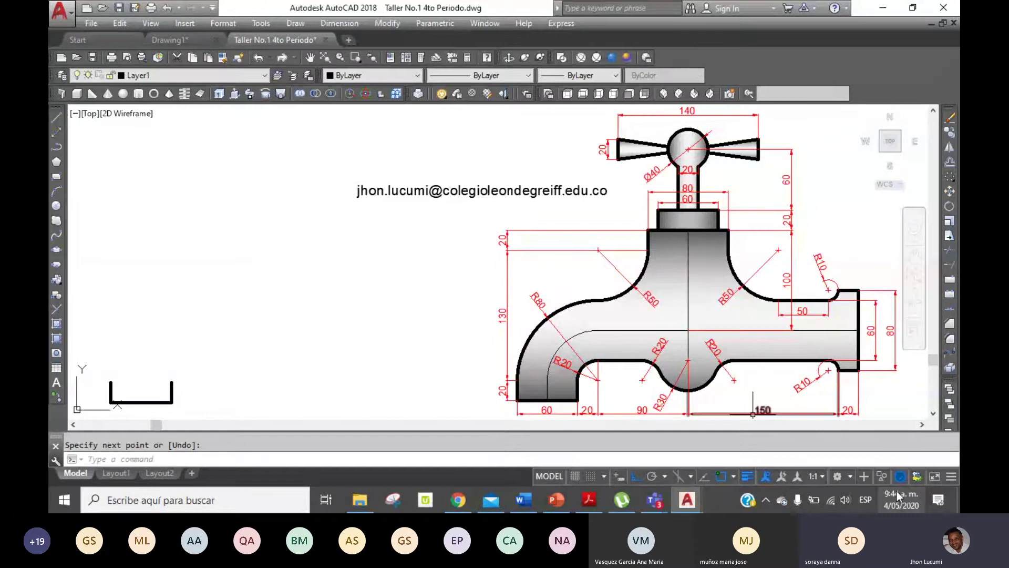
Show the compact Teams call window over the drawing and turn on the presenter's camera
{"action": "left_click", "coordinate": [699, 497]}
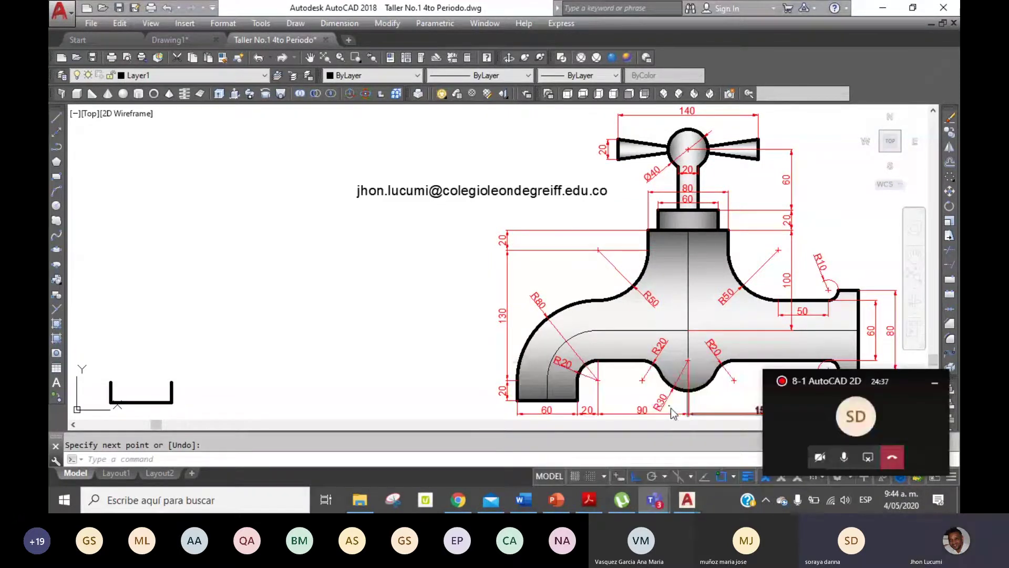
{"action": "left_click", "coordinate": [820, 457]}
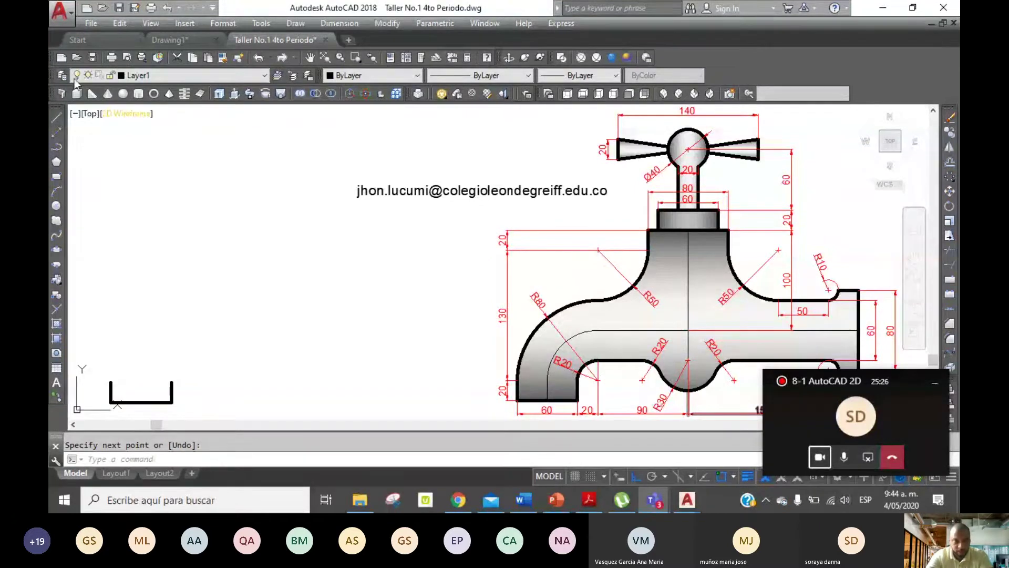
From the U's right top, draw a line 20 units up and then 20 units right
{"action": "key", "text": "Return"}
{"action": "key", "text": "Return"}
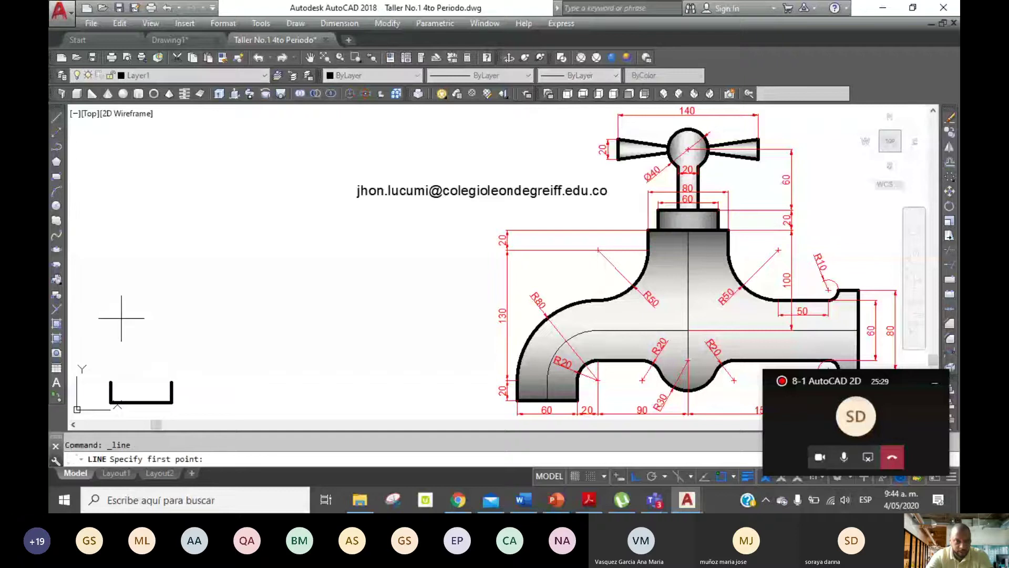
{"action": "left_click", "coordinate": [171, 382]}
{"action": "type", "text": "20"}
{"action": "key", "text": "Return"}
{"action": "type", "text": "20"}
{"action": "key", "text": "Return"}
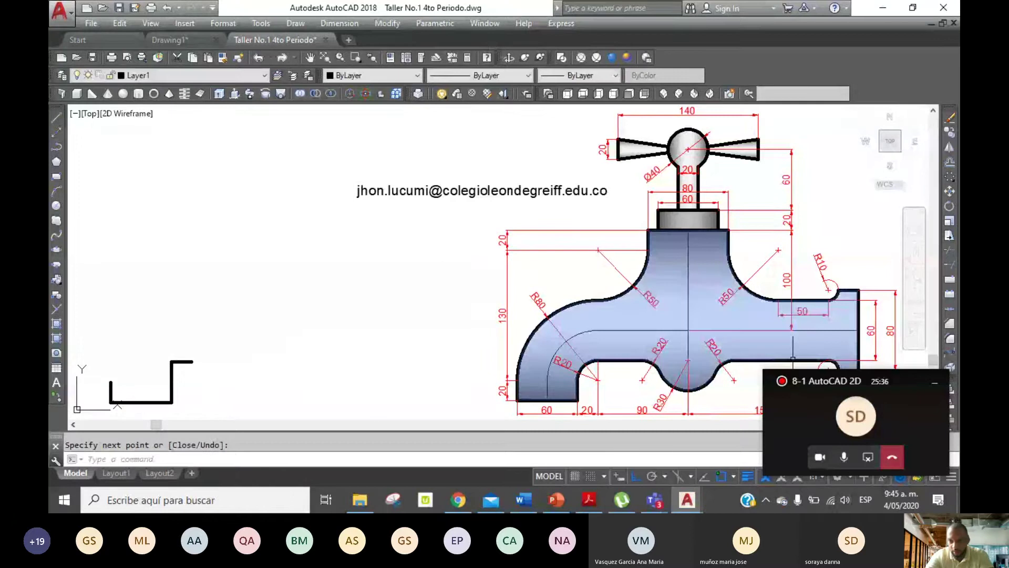
Fillet the new corner with a radius of 20
{"action": "left_click", "coordinate": [950, 340]}
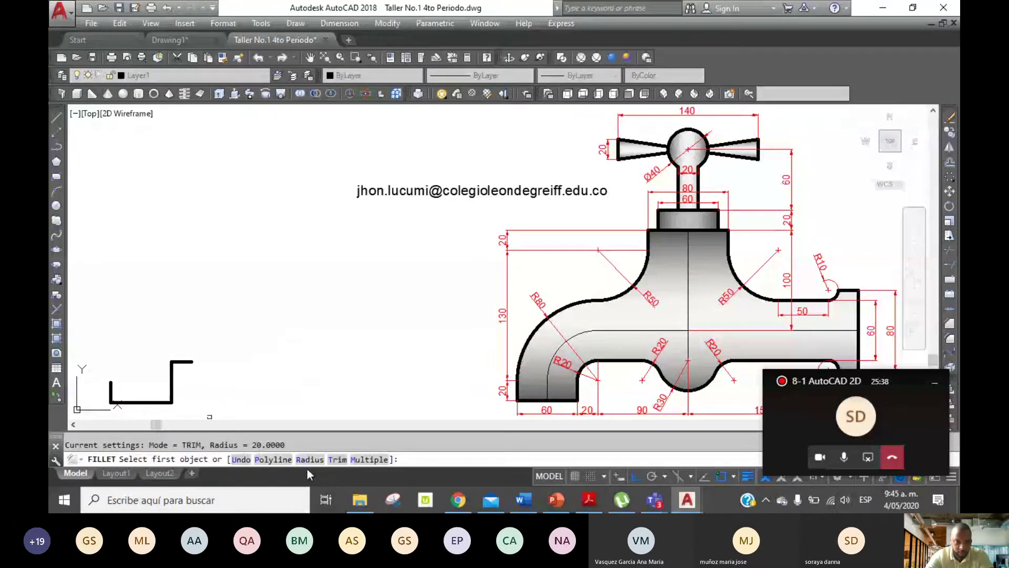
{"action": "type", "text": "R"}
{"action": "key", "text": "Return"}
{"action": "type", "text": "2"}
{"action": "key", "text": "Escape"}
{"action": "key", "text": "Return"}
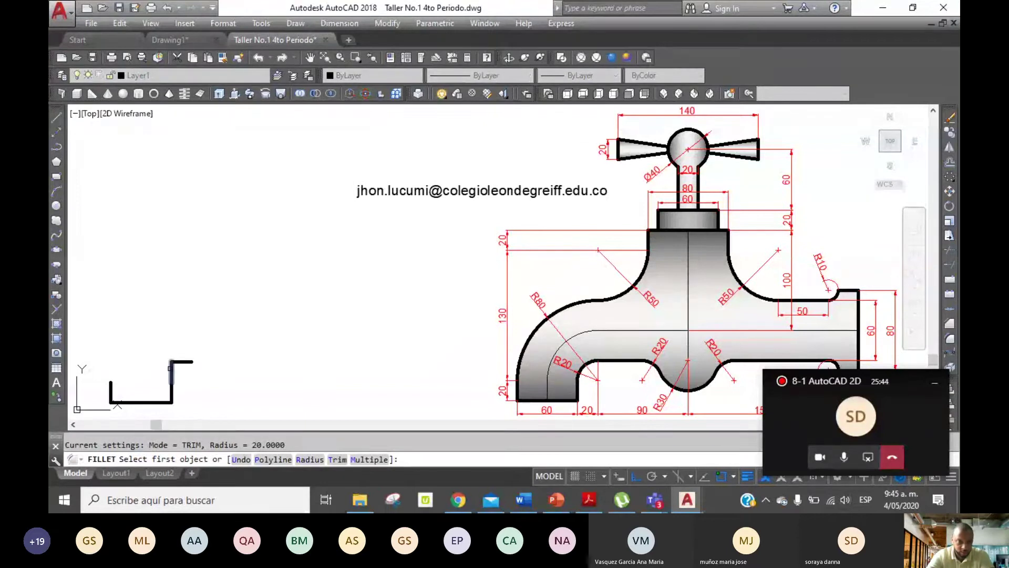
{"action": "left_click", "coordinate": [171, 368]}
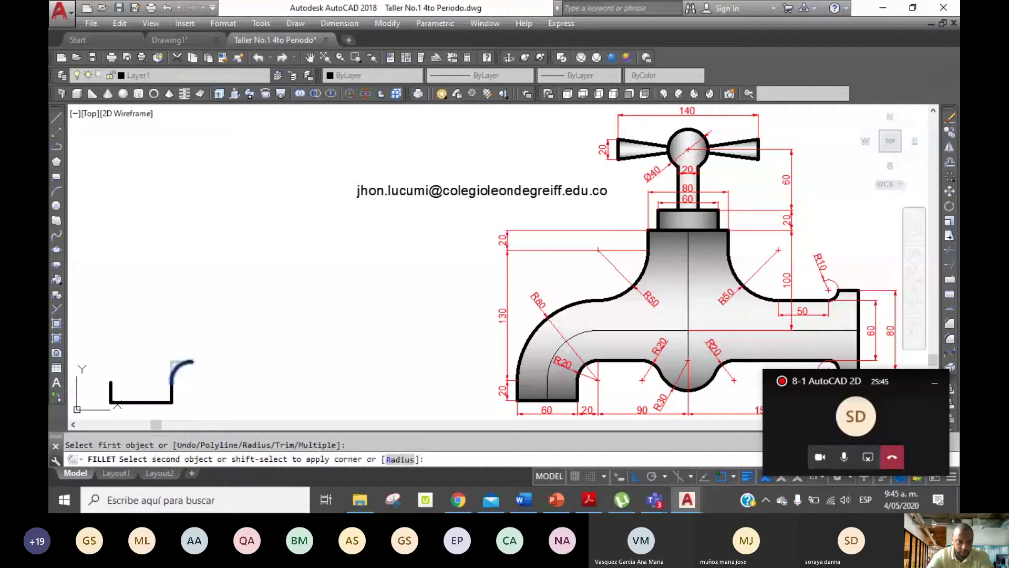
{"action": "right_click", "coordinate": [707, 368]}
{"action": "key", "text": "Escape"}
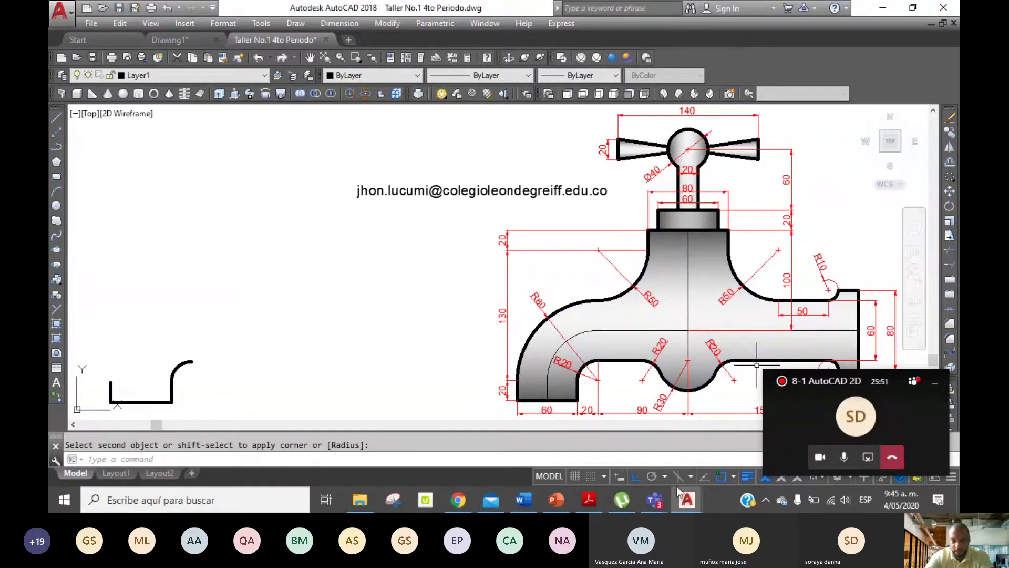
{"action": "mouse_move", "coordinate": [654, 500]}
{"action": "left_click", "coordinate": [642, 427]}
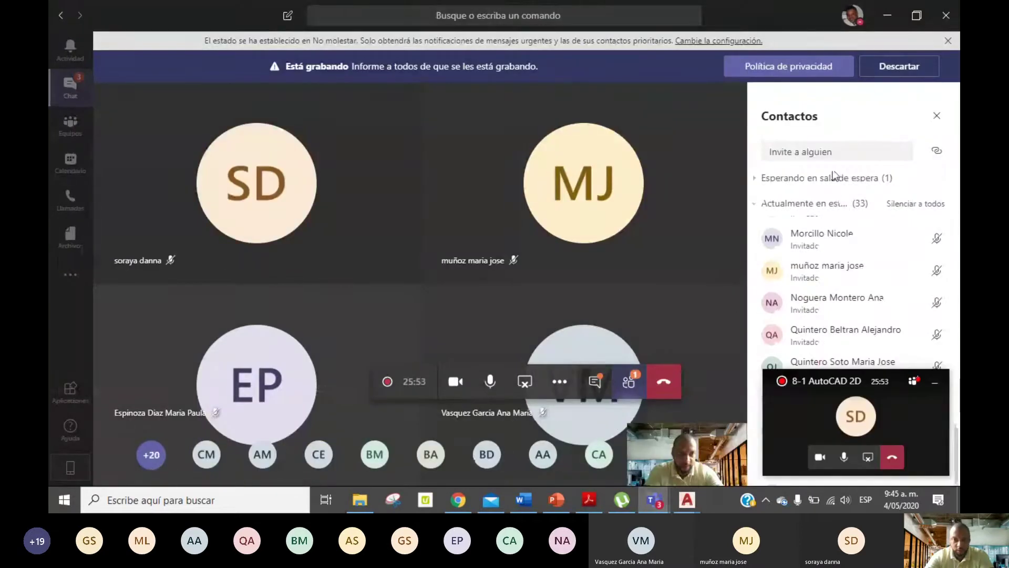
Admit another lobby attendee and bring the Taller No.1 4to Periodo drawing back in front
{"action": "left_click", "coordinate": [834, 178]}
{"action": "left_click", "coordinate": [920, 206]}
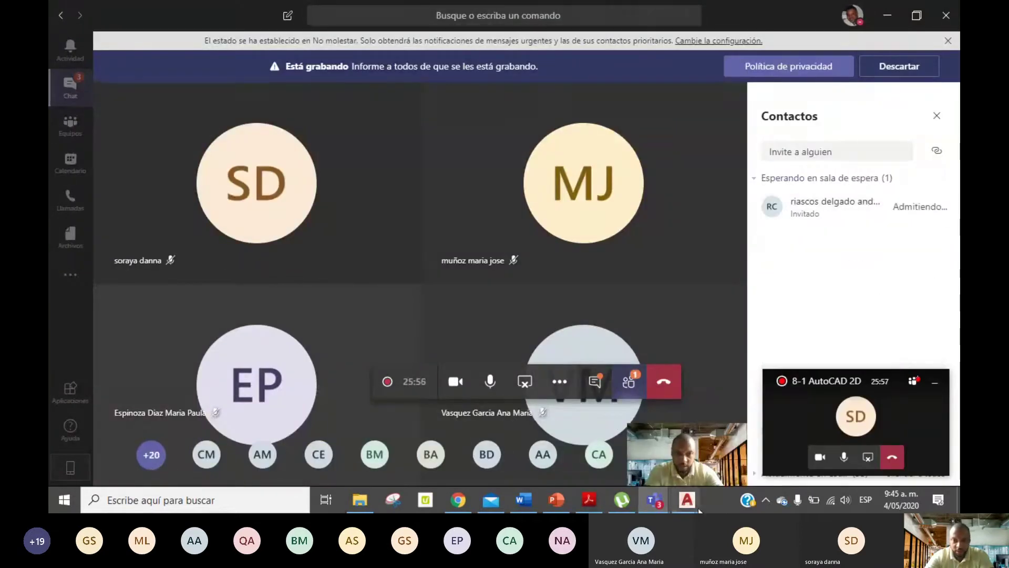
{"action": "left_click", "coordinate": [698, 505]}
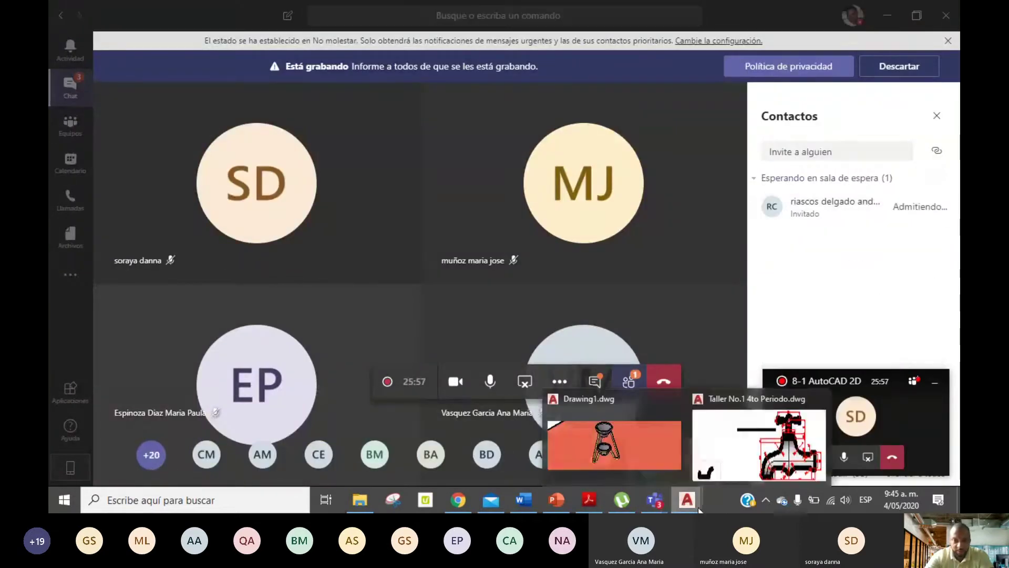
{"action": "left_click", "coordinate": [726, 425]}
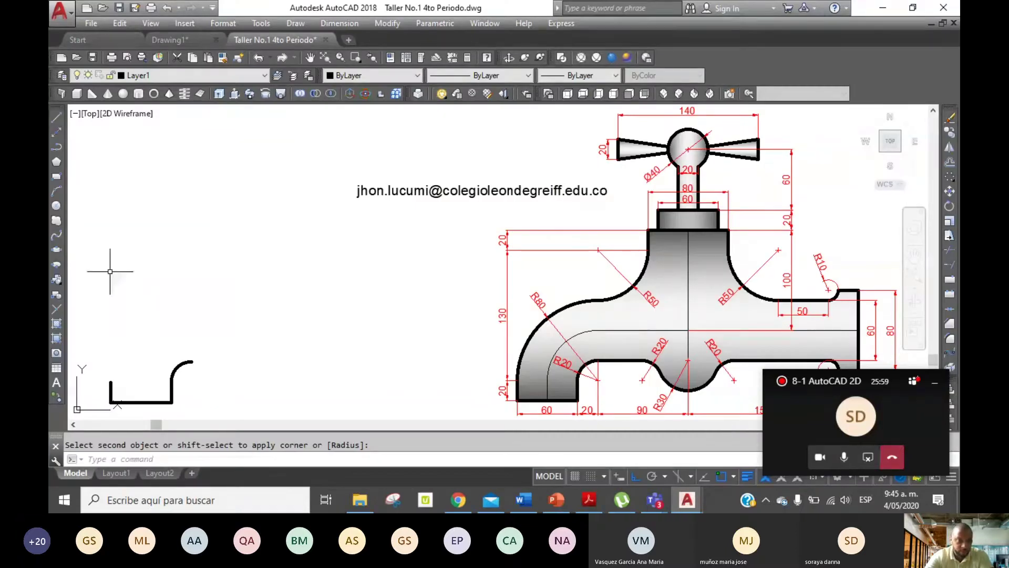
Extend the U's left upright 80 units up, then draw a 65-unit horizontal top edge
{"action": "left_click", "coordinate": [519, 375]}
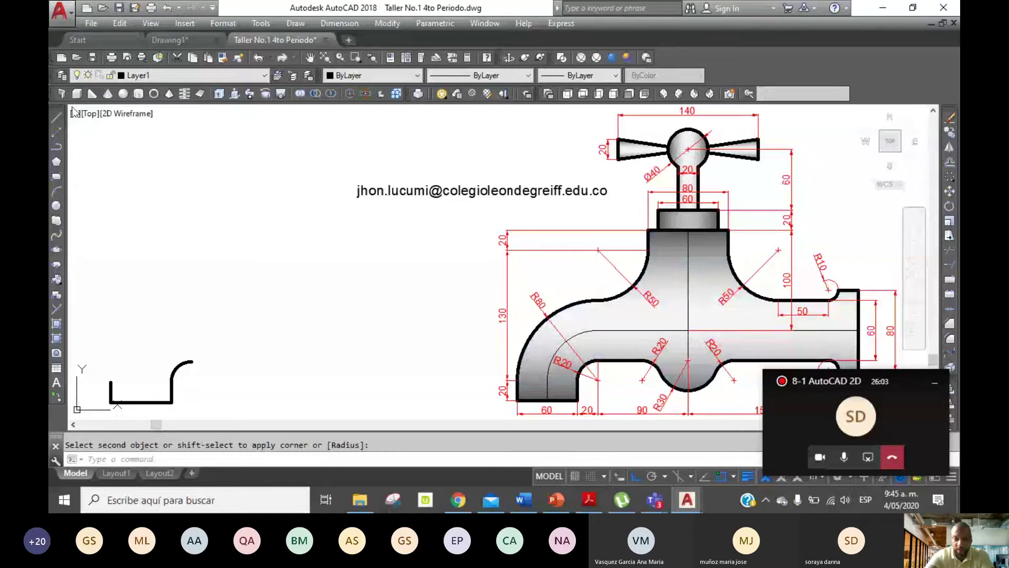
{"action": "key", "text": "l"}
{"action": "key", "text": "Return"}
{"action": "left_click", "coordinate": [111, 373]}
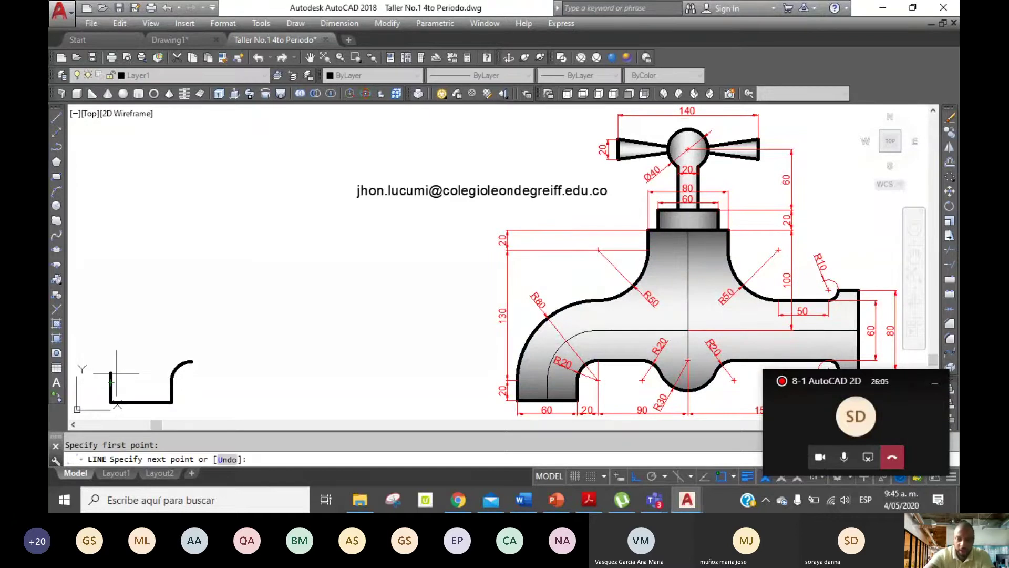
{"action": "type", "text": "80"}
{"action": "key", "text": "Return"}
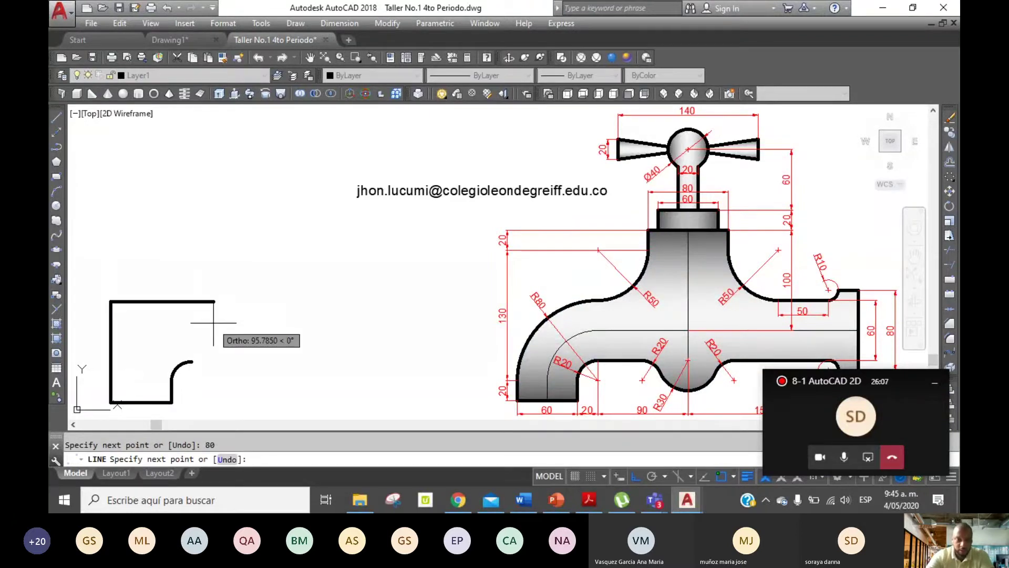
{"action": "type", "text": "65"}
{"action": "key", "text": "Return"}
{"action": "key", "text": "Return"}
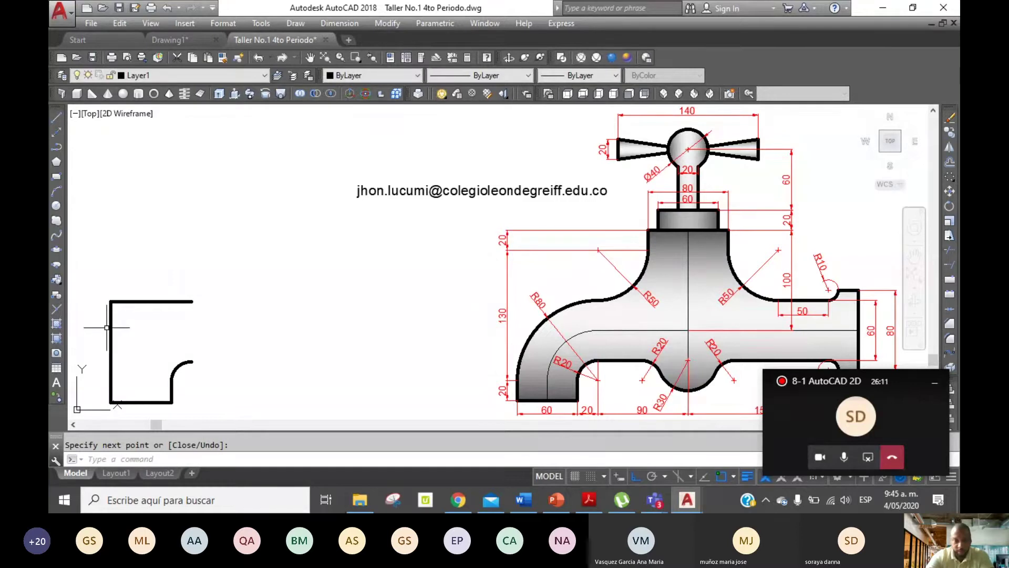
Fillet the left and top lines into an R80 arc at the upper-left corner
{"action": "left_click", "coordinate": [945, 340]}
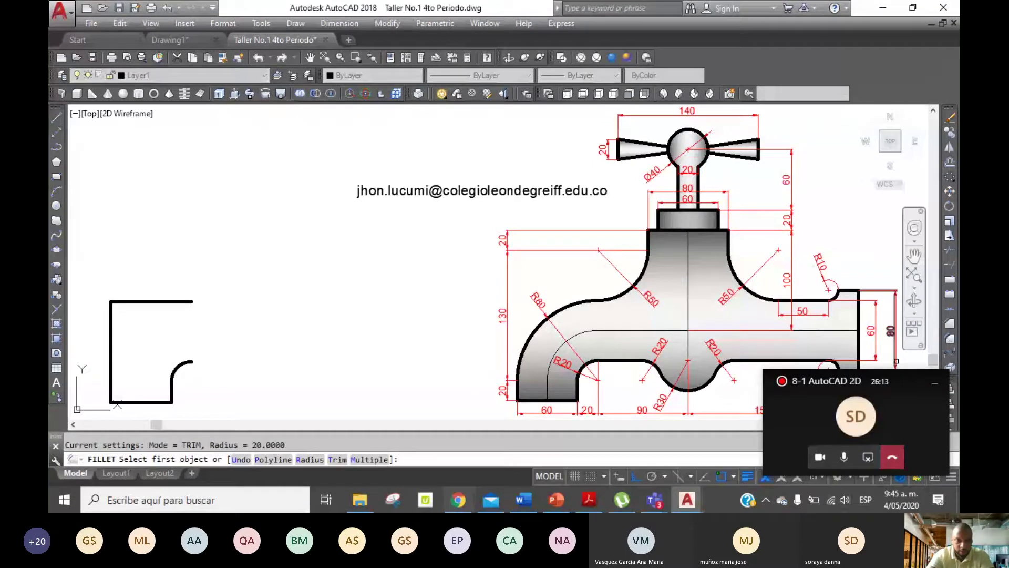
{"action": "type", "text": "R"}
{"action": "key", "text": "Return"}
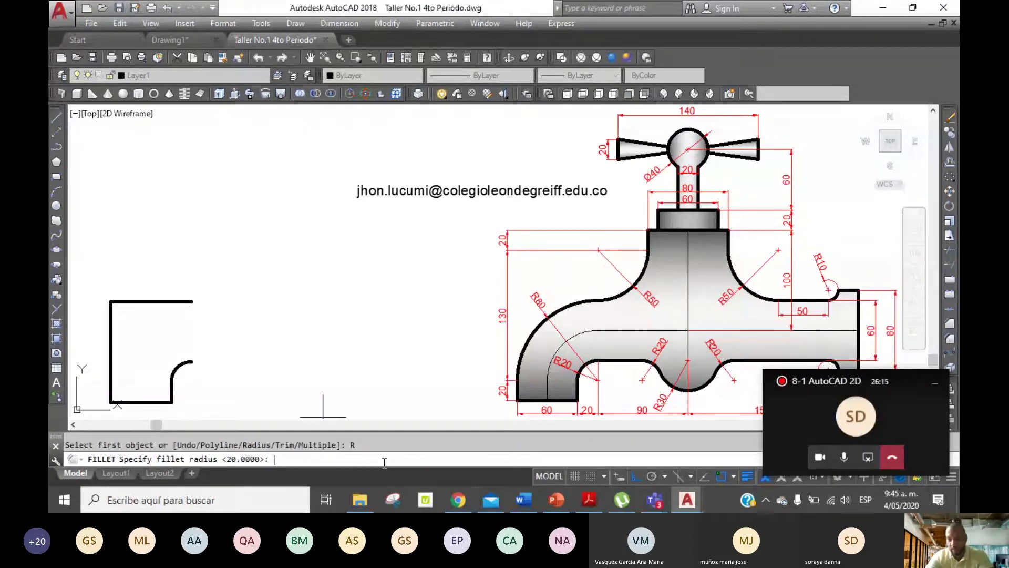
{"action": "type", "text": "80"}
{"action": "key", "text": "Return"}
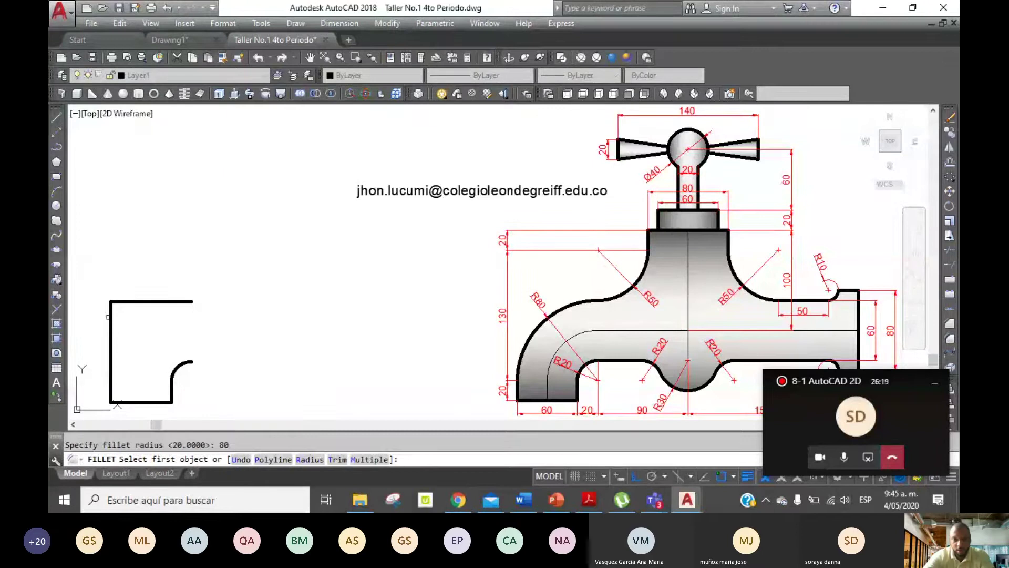
{"action": "left_click", "coordinate": [112, 316]}
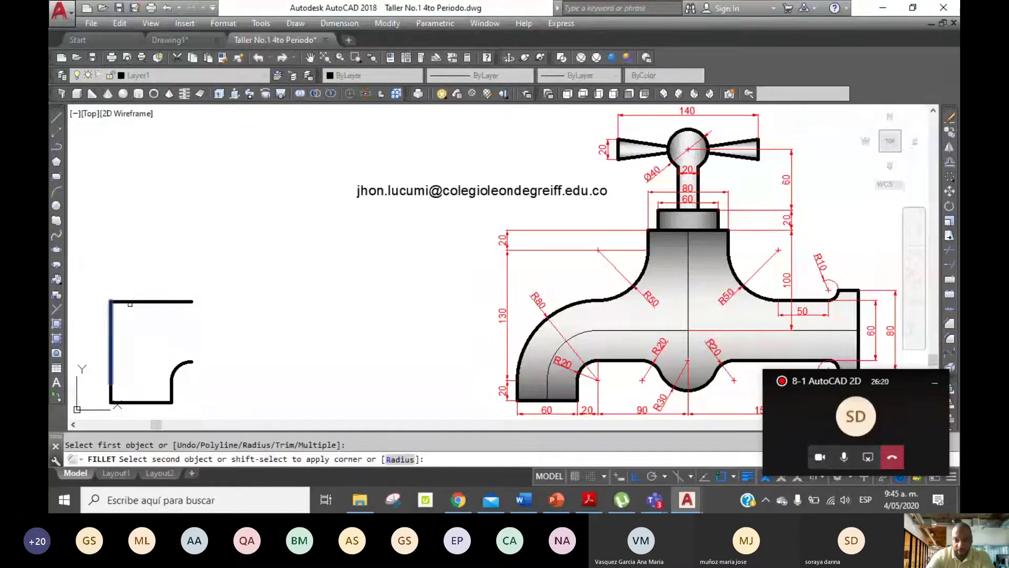
{"action": "left_click", "coordinate": [130, 302]}
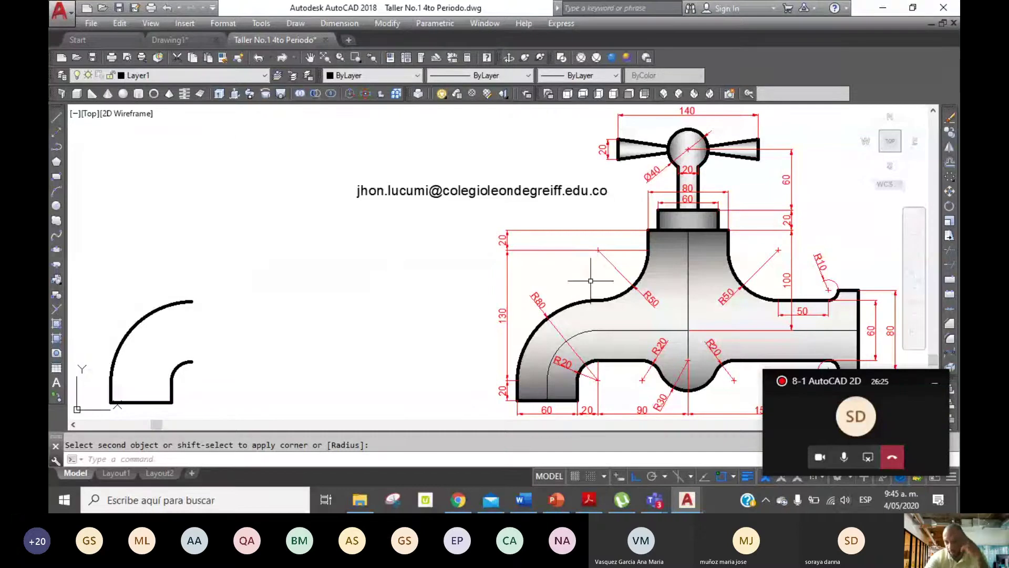
Begin a new line from the R80 arc's top endpoint
{"action": "left_click", "coordinate": [644, 262]}
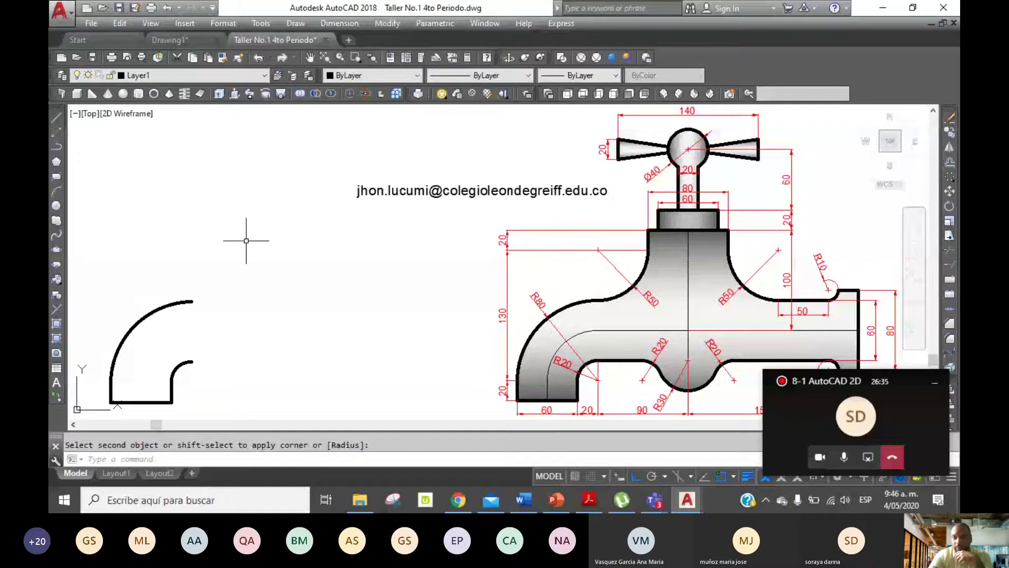
{"action": "key", "text": "Escape"}
{"action": "type", "text": "l"}
{"action": "key", "text": "space"}
{"action": "left_click", "coordinate": [191, 301]}
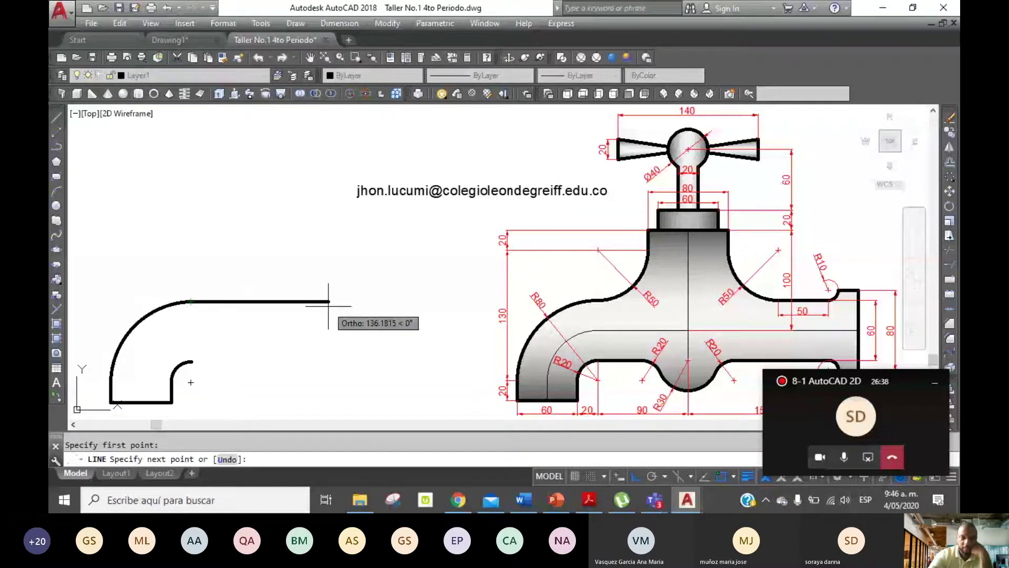
Finish a 50-unit line and fillet its corner into the vertical line at radius 50
{"action": "type", "text": "50"}
{"action": "key", "text": "Return"}
{"action": "type", "text": "50"}
{"action": "key", "text": "Return"}
{"action": "key", "text": "Return"}
{"action": "type", "text": "f r"}
{"action": "key", "text": "space"}
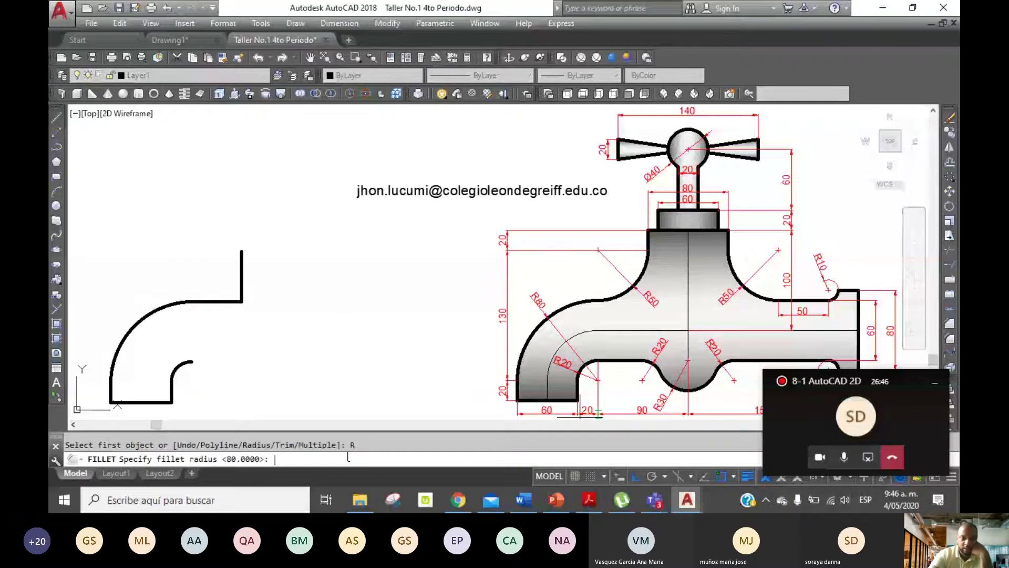
{"action": "type", "text": "50"}
{"action": "key", "text": "Return"}
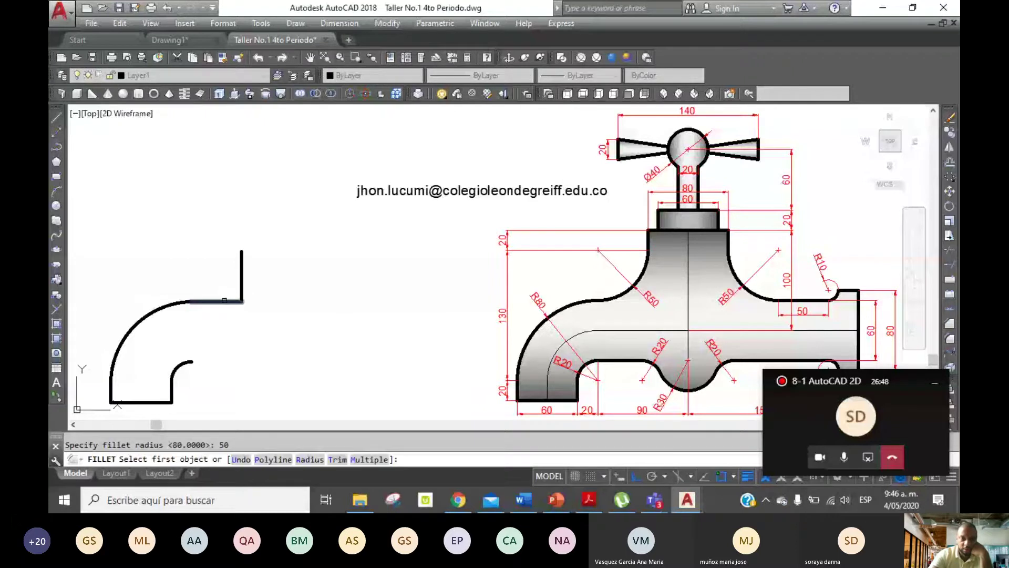
{"action": "left_click", "coordinate": [224, 300]}
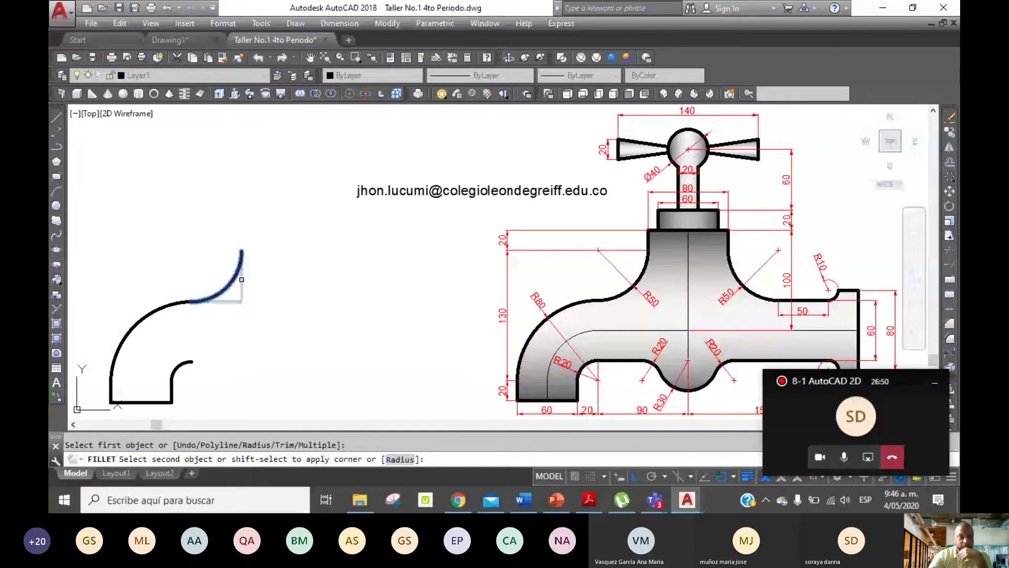
{"action": "left_click", "coordinate": [241, 279]}
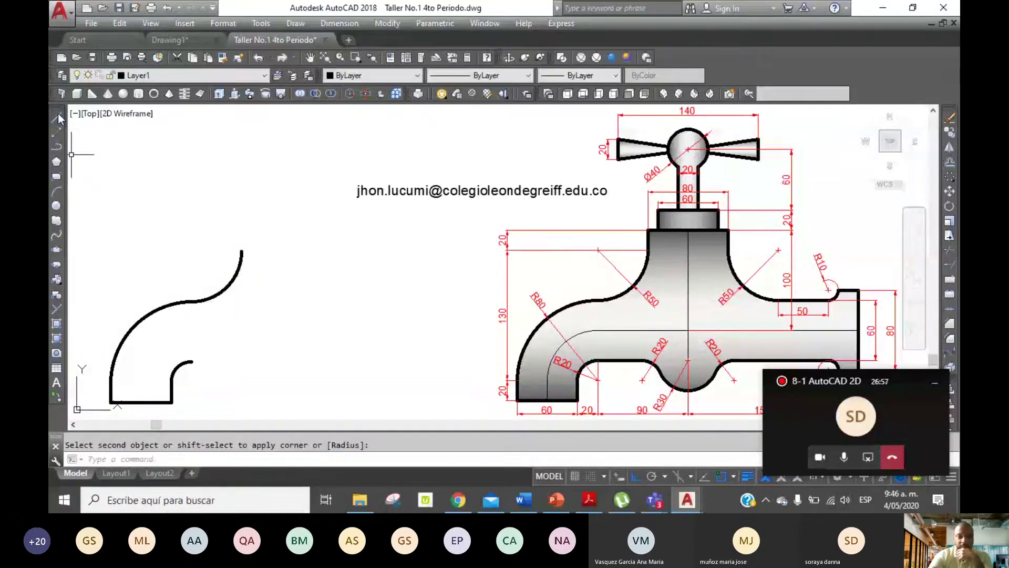
Draw a line from the curve's upper end, 20 units up then 80 units right
{"action": "left_click", "coordinate": [58, 118]}
{"action": "left_click", "coordinate": [241, 251]}
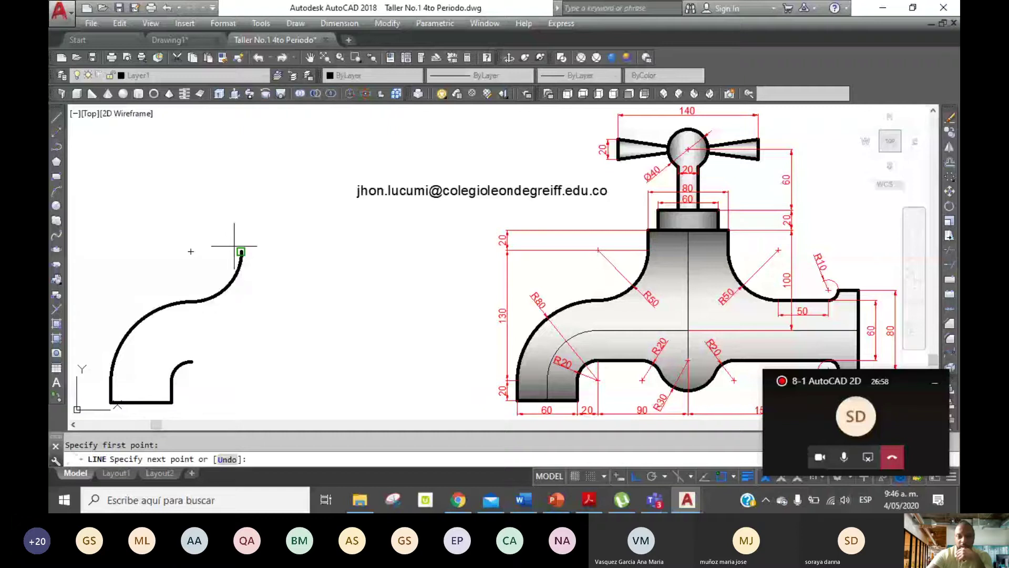
{"action": "type", "text": "20"}
{"action": "key", "text": "Return"}
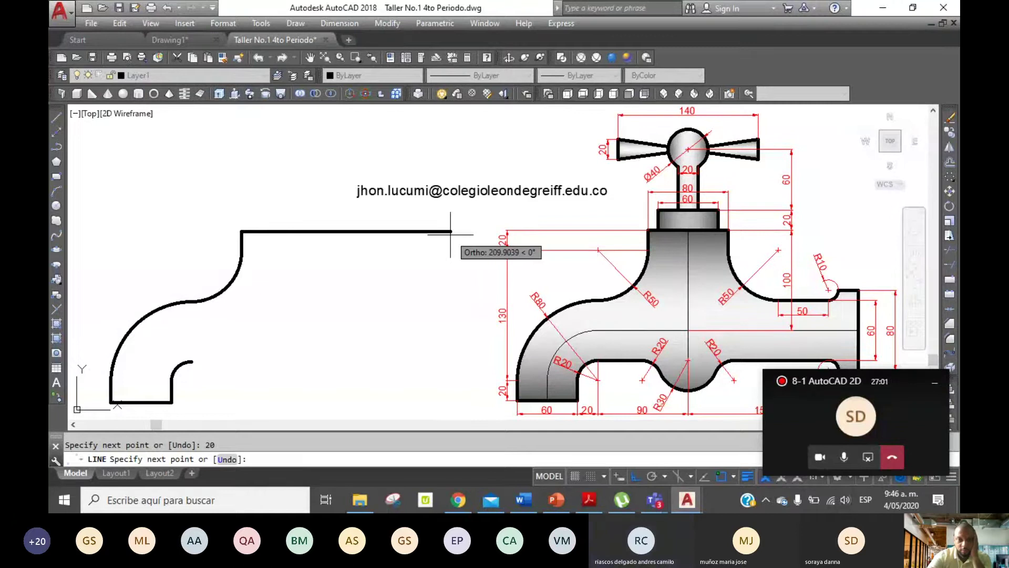
{"action": "type", "text": "80"}
{"action": "key", "text": "Return"}
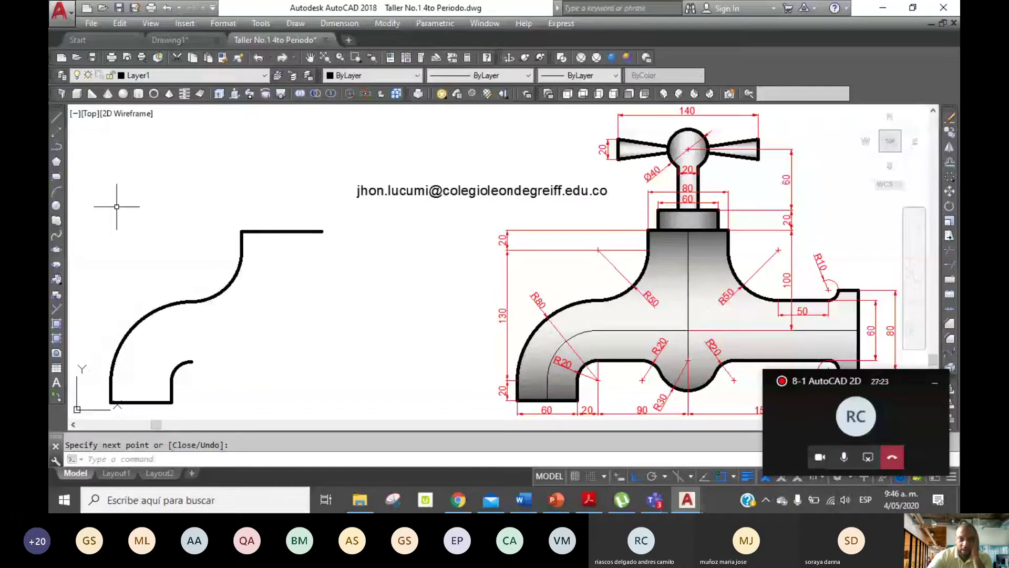
Draw a 20-unit line down from the top line's right end
{"action": "left_click", "coordinate": [56, 117]}
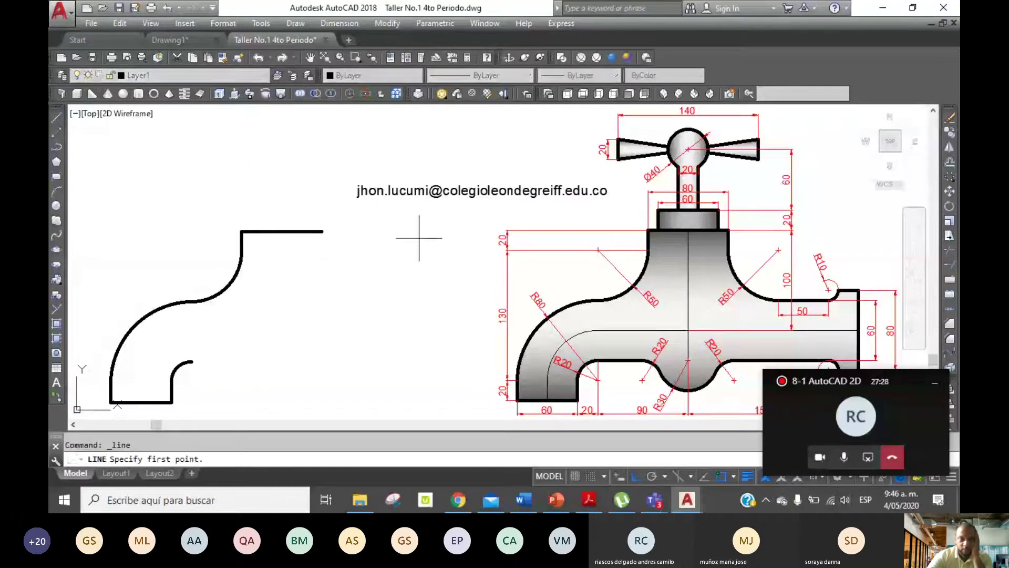
{"action": "left_click", "coordinate": [322, 232]}
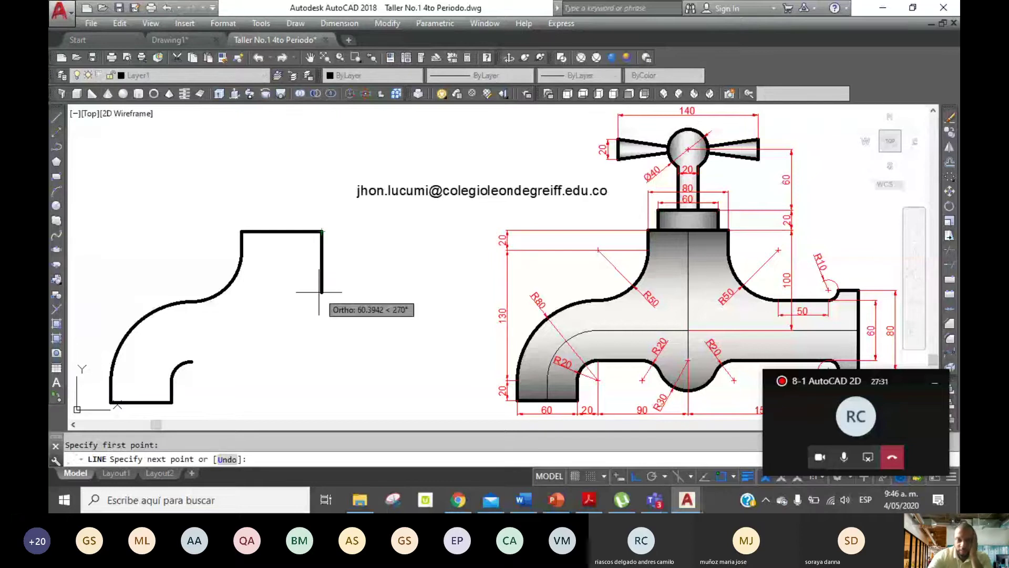
{"action": "type", "text": "20"}
{"action": "key", "text": "Return"}
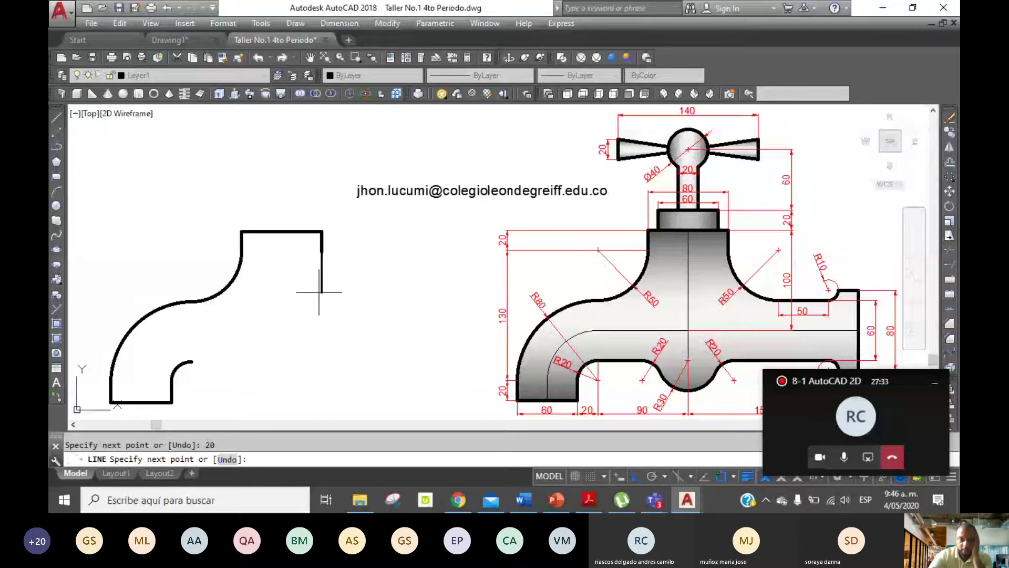
{"action": "key", "text": "Return"}
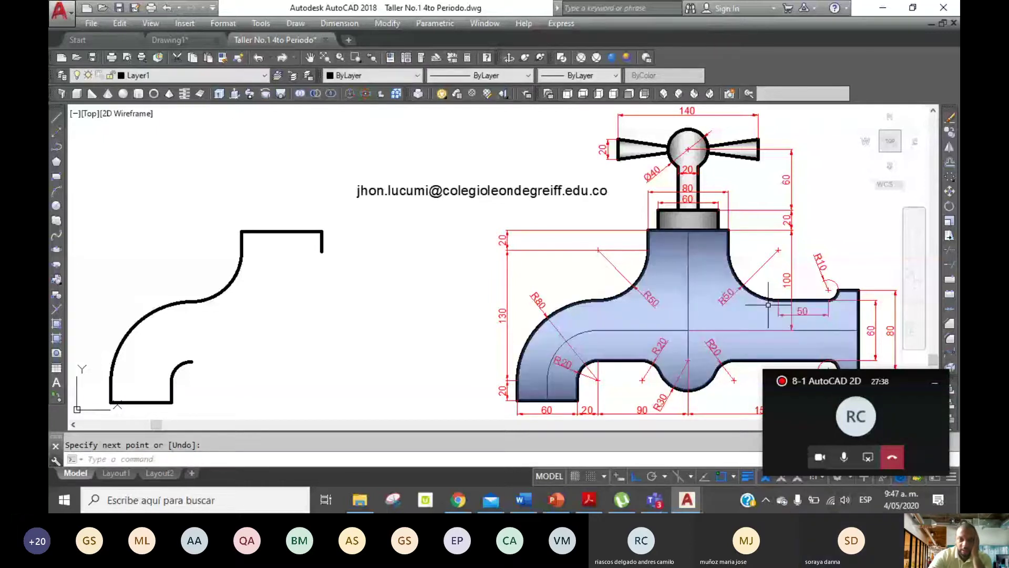
Draw a line 50 units down and 50 units right from the drop's lower end
{"action": "left_click", "coordinate": [58, 118]}
{"action": "left_click", "coordinate": [322, 252]}
{"action": "type", "text": "50"}
{"action": "key", "text": "Return"}
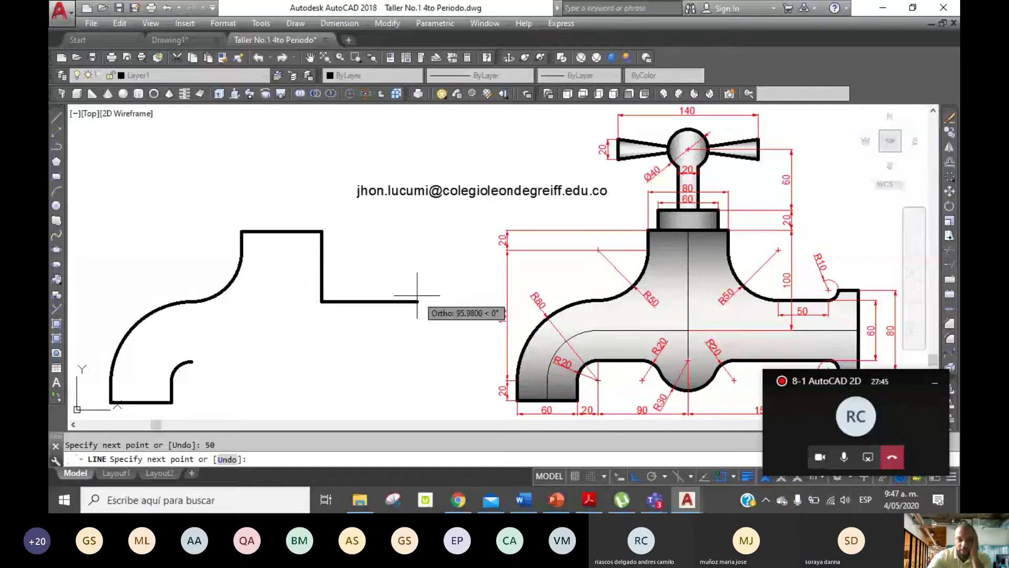
{"action": "type", "text": "50"}
{"action": "key", "text": "Return"}
{"action": "key", "text": "Return"}
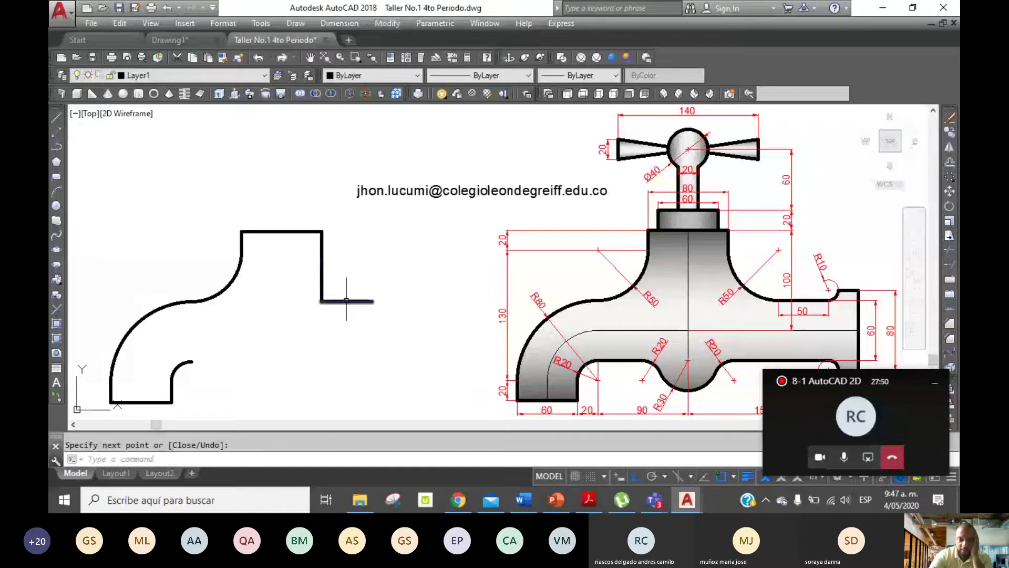
{"action": "type", "text": "f"}
{"action": "key", "text": "Return"}
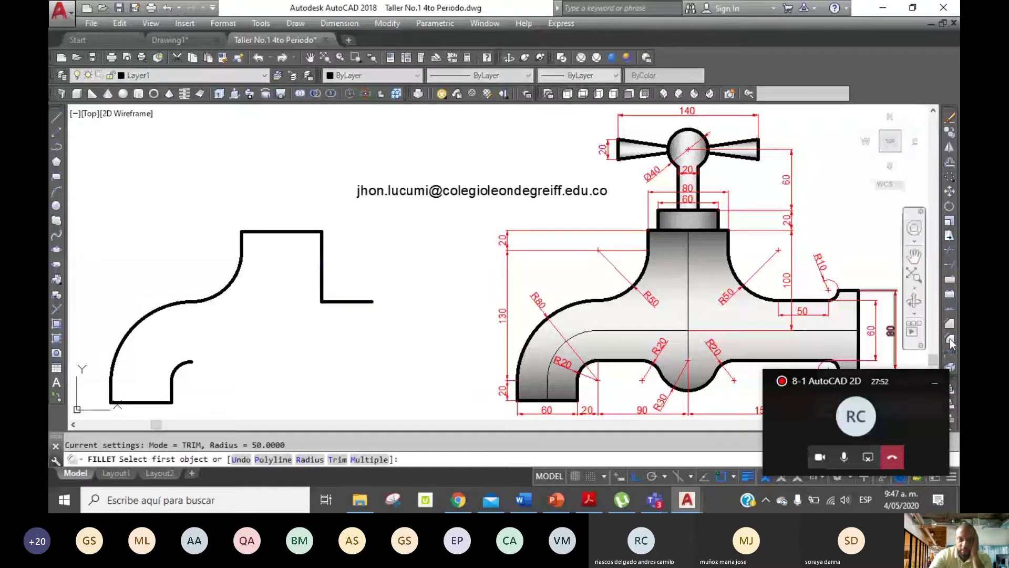
Round the drop-to-horizontal corner with an R50 fillet and begin a line at the arc's right end
{"action": "left_click", "coordinate": [305, 459]}
{"action": "type", "text": "50"}
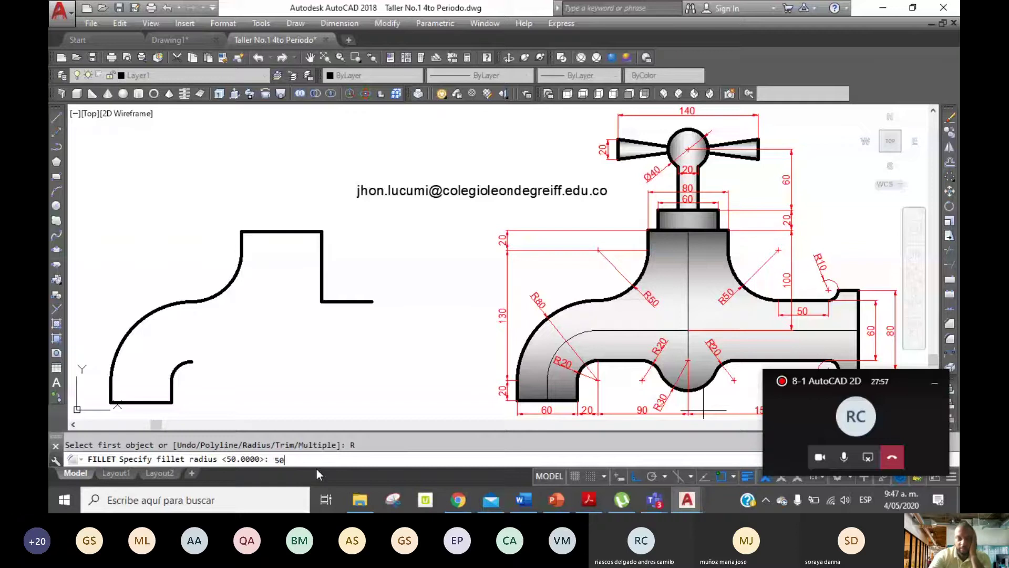
{"action": "key", "text": "Return"}
{"action": "left_click", "coordinate": [322, 273]}
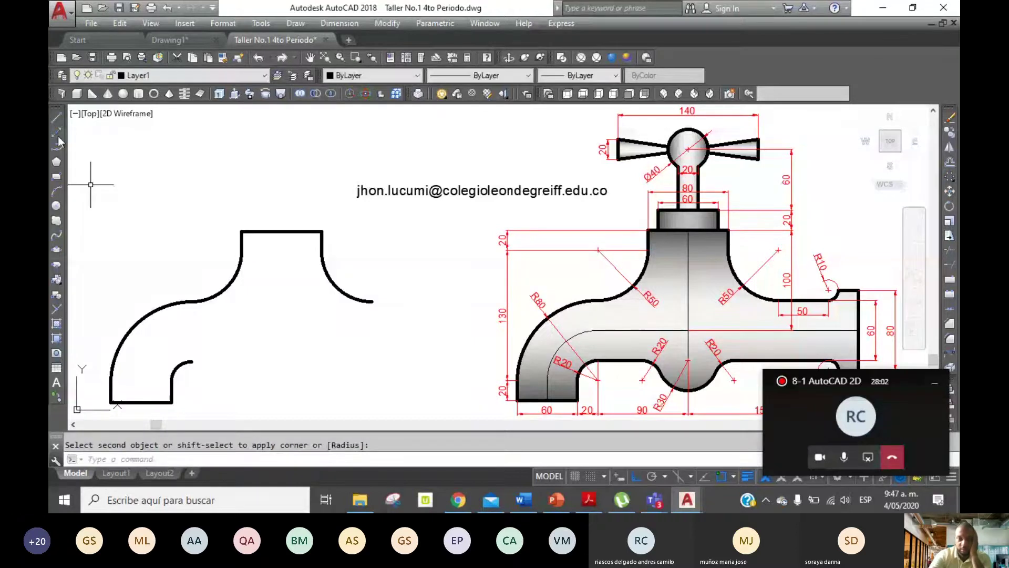
{"action": "left_click", "coordinate": [363, 302]}
{"action": "left_click", "coordinate": [56, 117]}
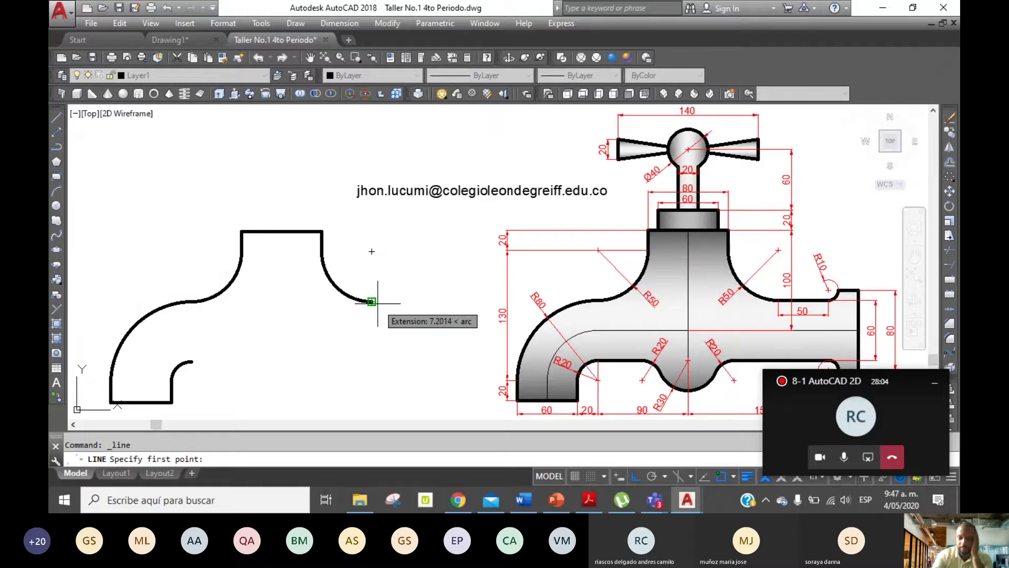
{"action": "left_click", "coordinate": [377, 303]}
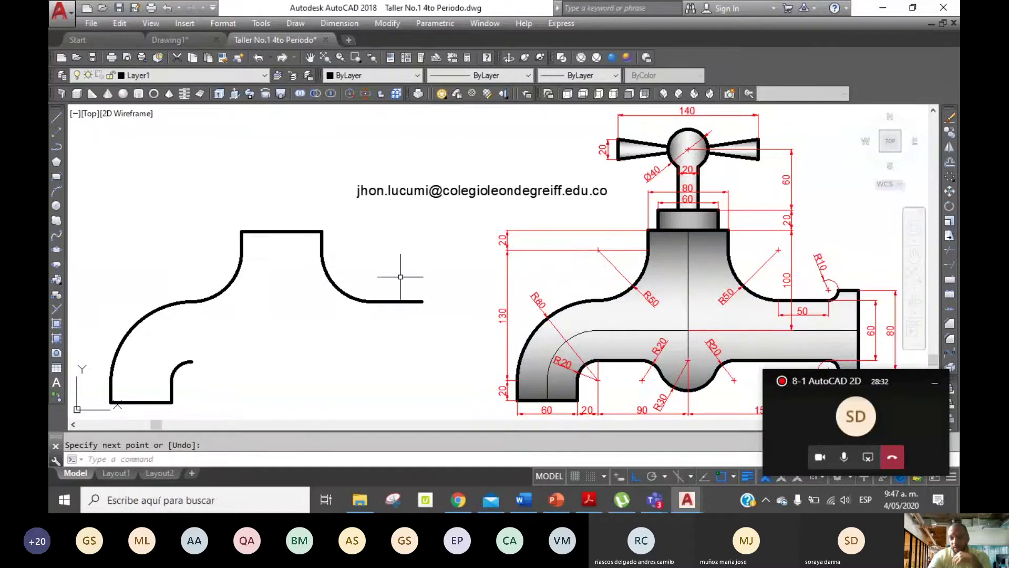
Draw a line from the horizontal line's end, 10 units right then 10 units up
{"action": "left_click", "coordinate": [56, 116]}
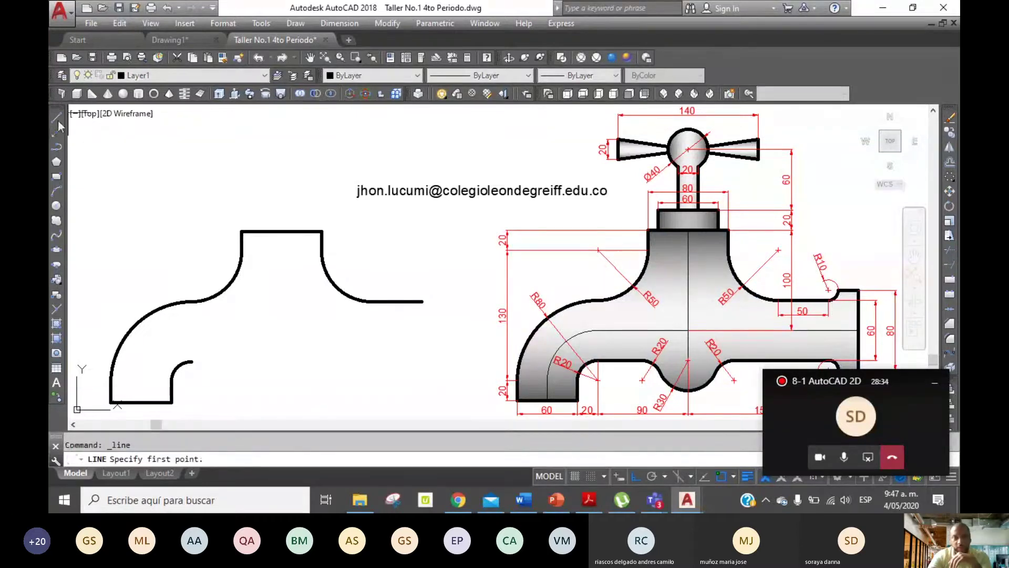
{"action": "left_click", "coordinate": [422, 302]}
{"action": "type", "text": "10"}
{"action": "key", "text": "Return"}
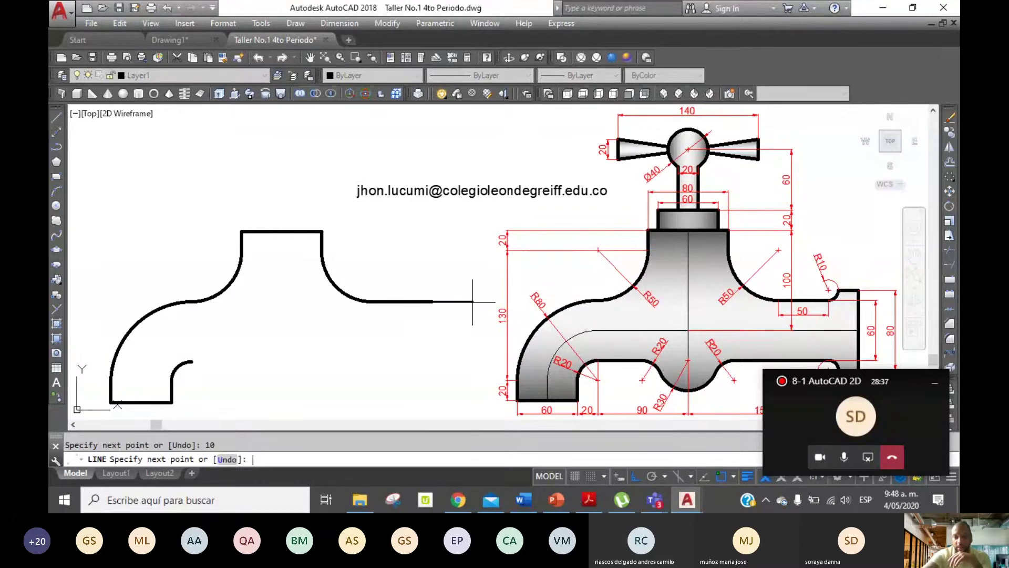
{"action": "type", "text": "10"}
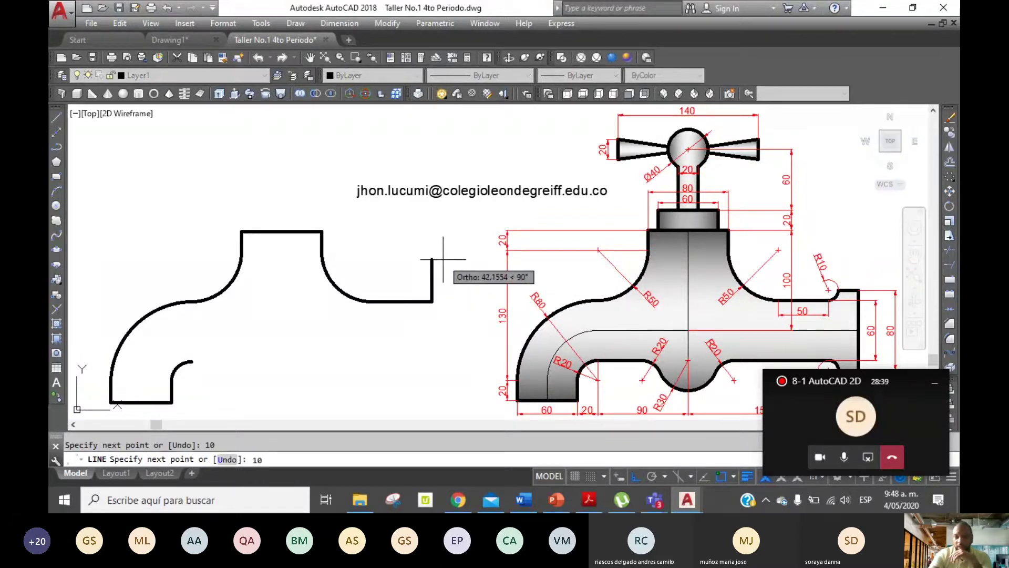
{"action": "key", "text": "Return"}
{"action": "key", "text": "Return"}
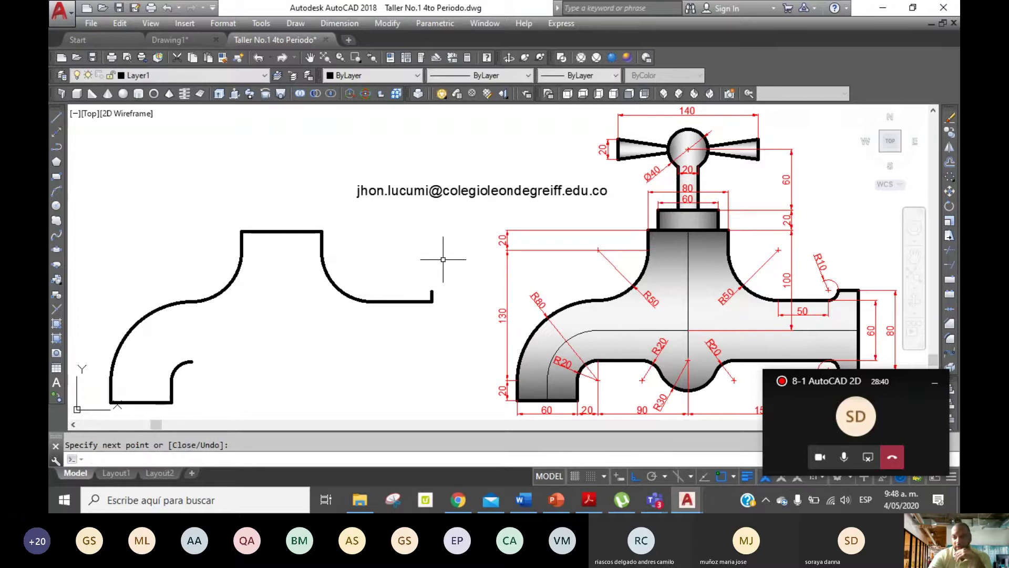
Fillet the horizontal line and the short upturn with radius 10
{"action": "left_click", "coordinate": [953, 341]}
{"action": "type", "text": "r"}
{"action": "key", "text": "Return"}
{"action": "type", "text": "10"}
{"action": "key", "text": "Return"}
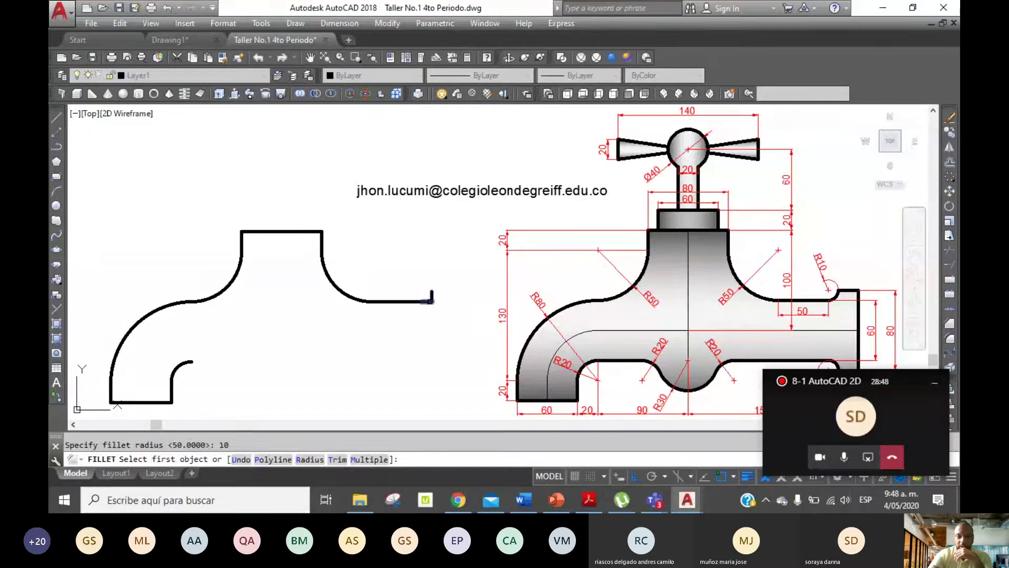
{"action": "left_click", "coordinate": [426, 301]}
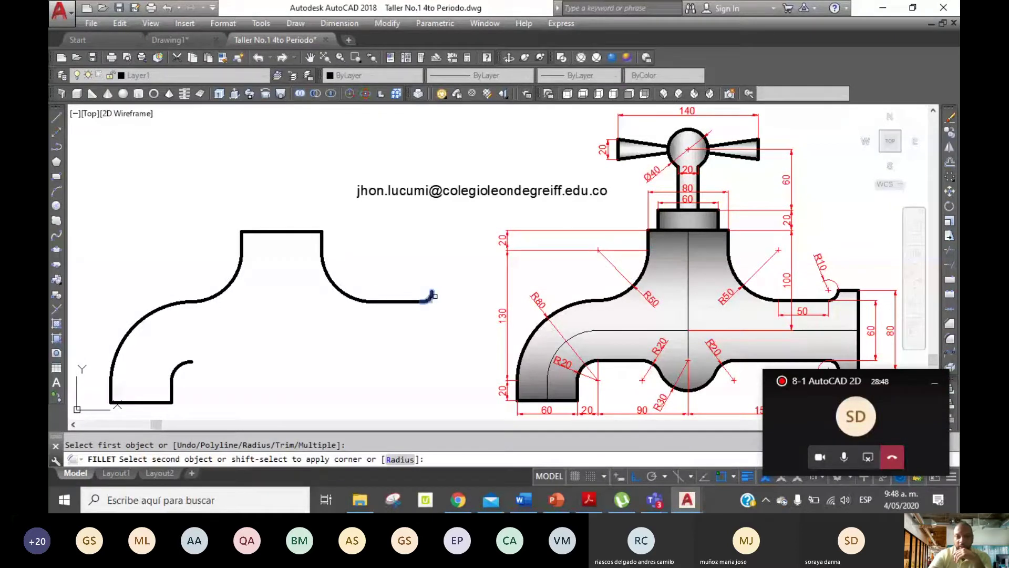
{"action": "left_click", "coordinate": [434, 296]}
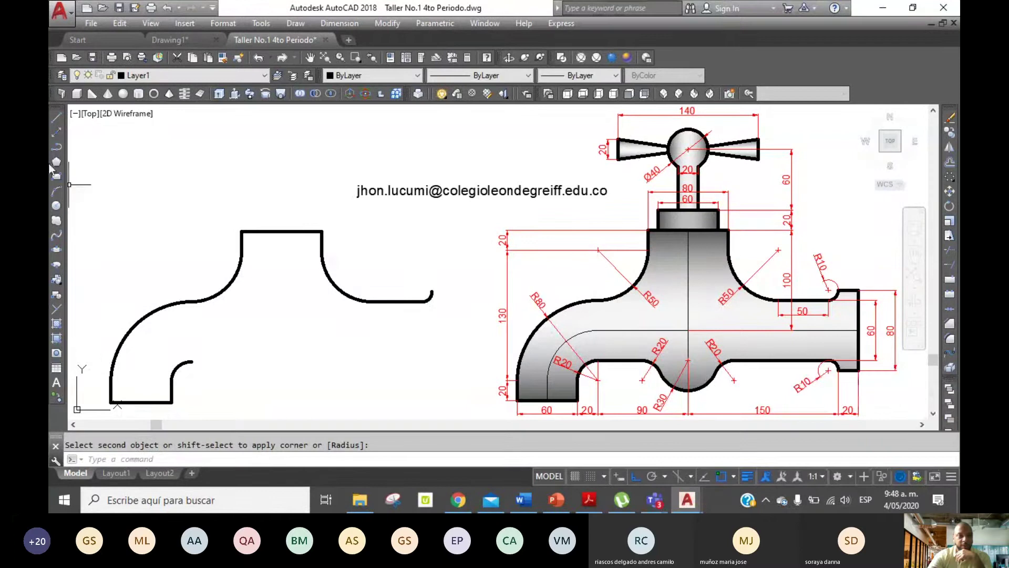
Draw the spout end from the small arc: 20 right, 80 down, 20 left
{"action": "left_click", "coordinate": [57, 116]}
{"action": "left_click", "coordinate": [431, 292]}
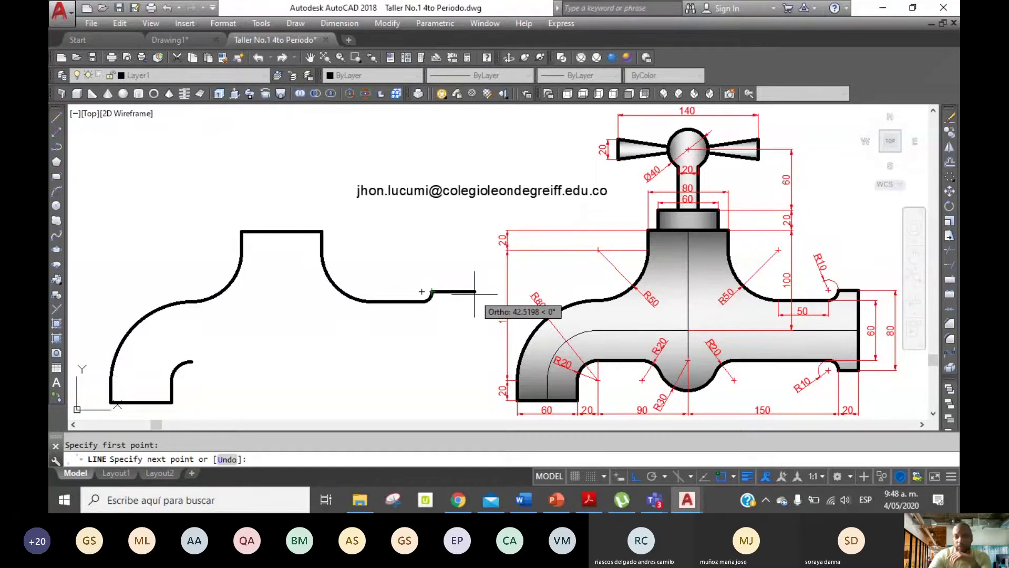
{"action": "type", "text": "20"}
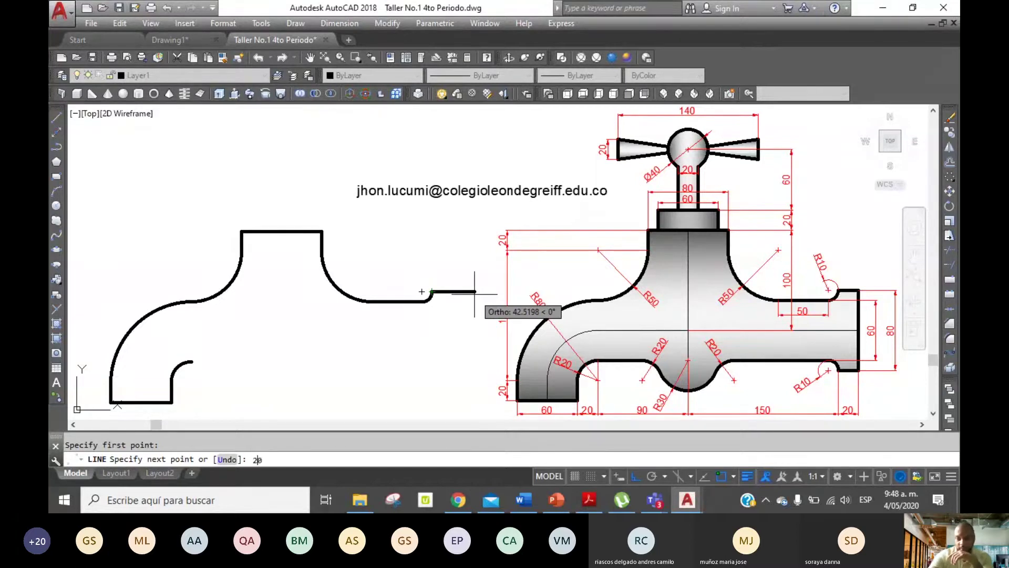
{"action": "key", "text": "Return"}
{"action": "type", "text": "80"}
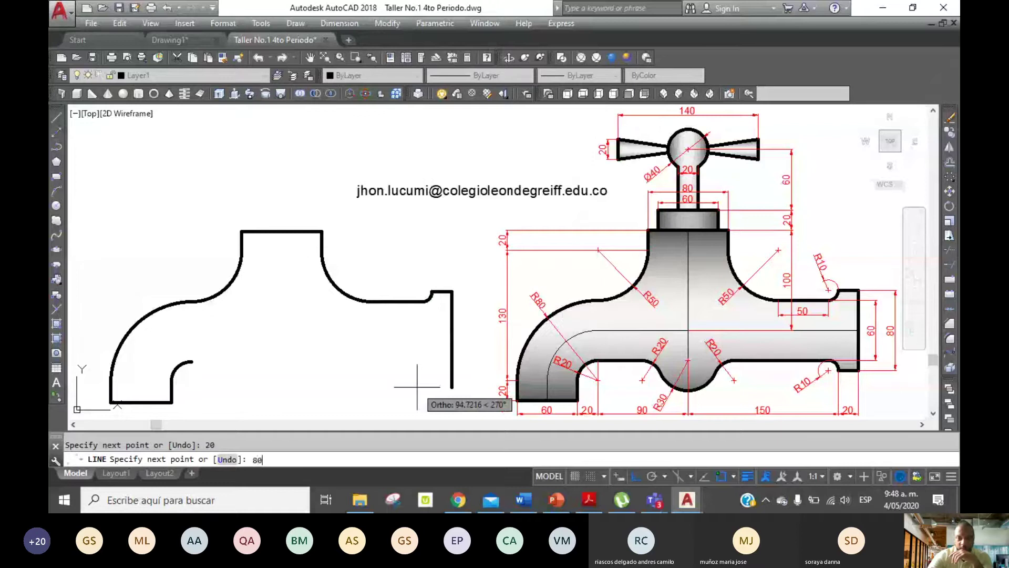
{"action": "key", "text": "Return"}
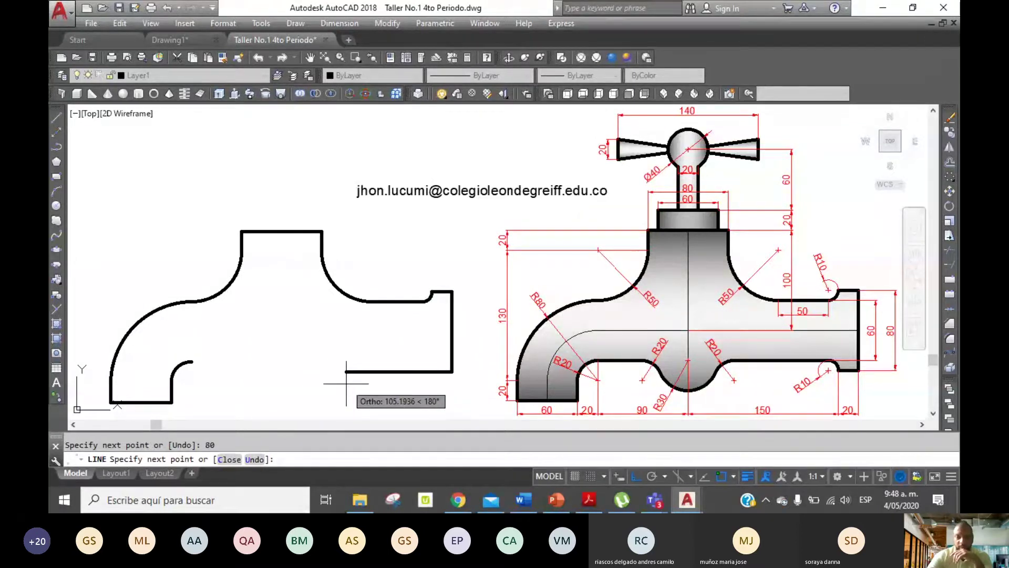
{"action": "type", "text": "20"}
{"action": "key", "text": "Return"}
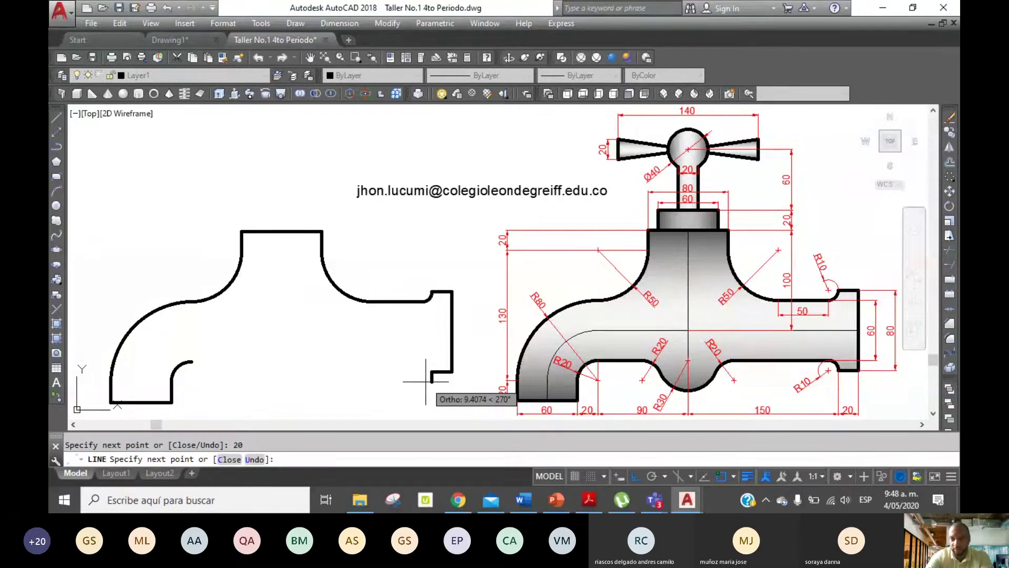
{"action": "key", "text": "Escape"}
Select the small R10 fillet arc for mirroring
{"action": "left_click", "coordinate": [949, 147]}
{"action": "left_click", "coordinate": [428, 297]}
{"action": "key", "text": "Return"}
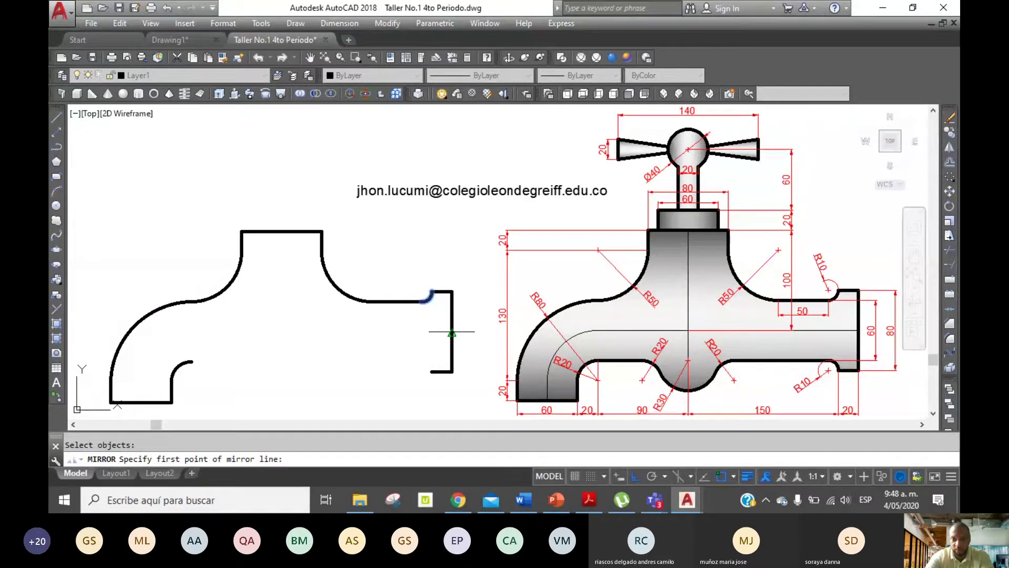
Cancel the mirror and draw a short rounded step at the spout's lower end
{"action": "left_click", "coordinate": [452, 332]}
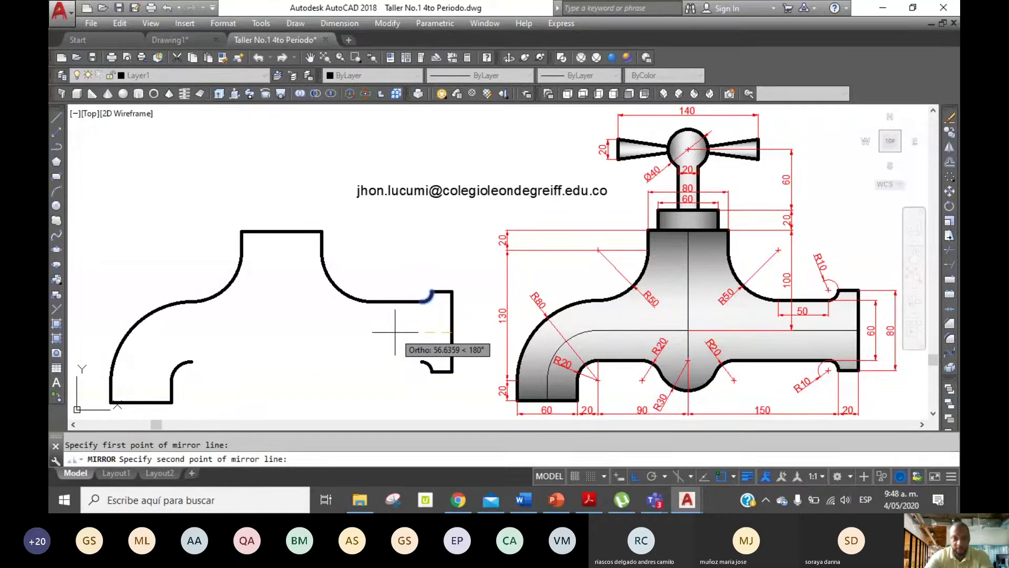
{"action": "key", "text": "Escape"}
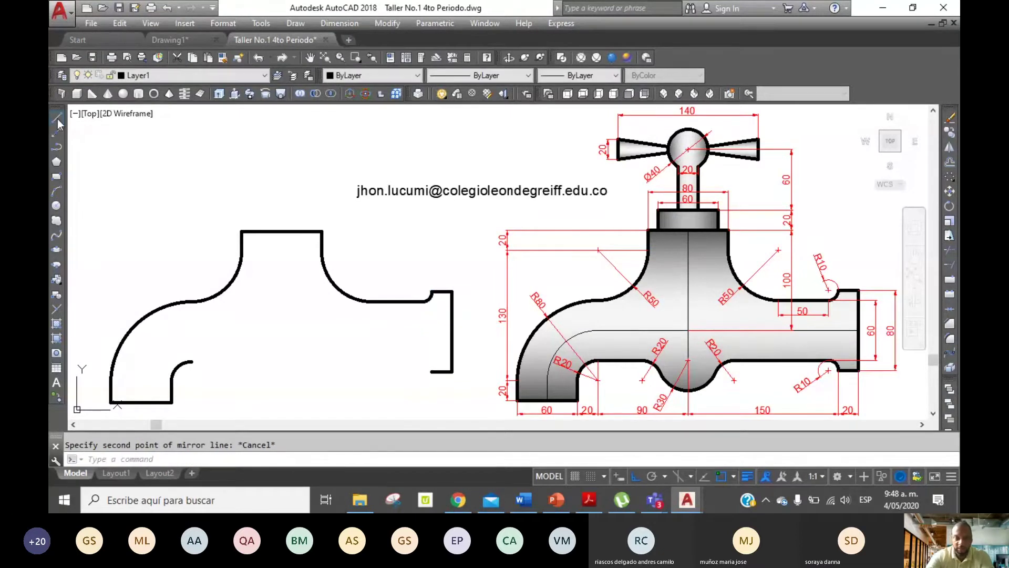
{"action": "left_click", "coordinate": [57, 121]}
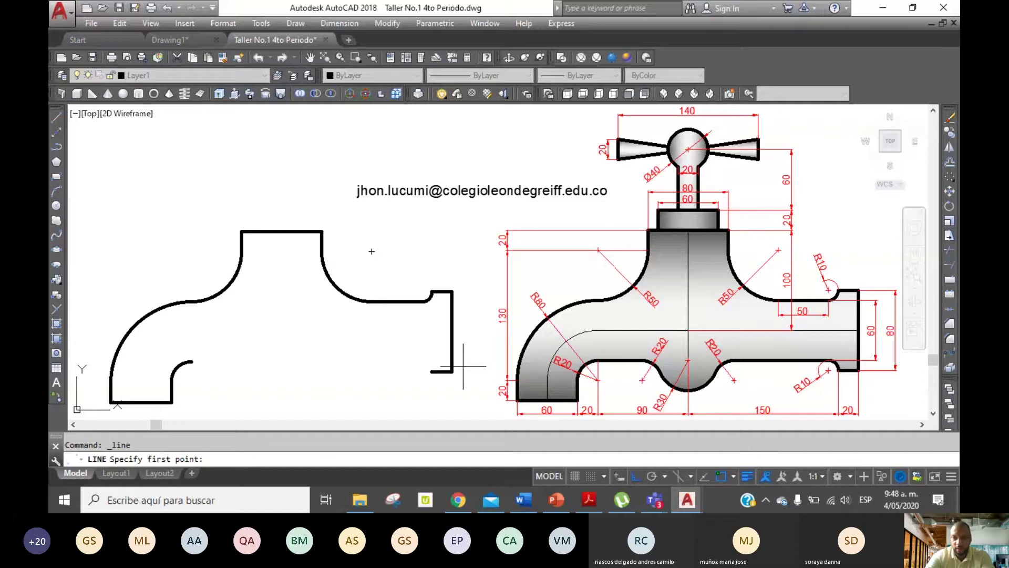
{"action": "left_click", "coordinate": [431, 371]}
{"action": "left_click", "coordinate": [431, 361]}
{"action": "left_click", "coordinate": [421, 361]}
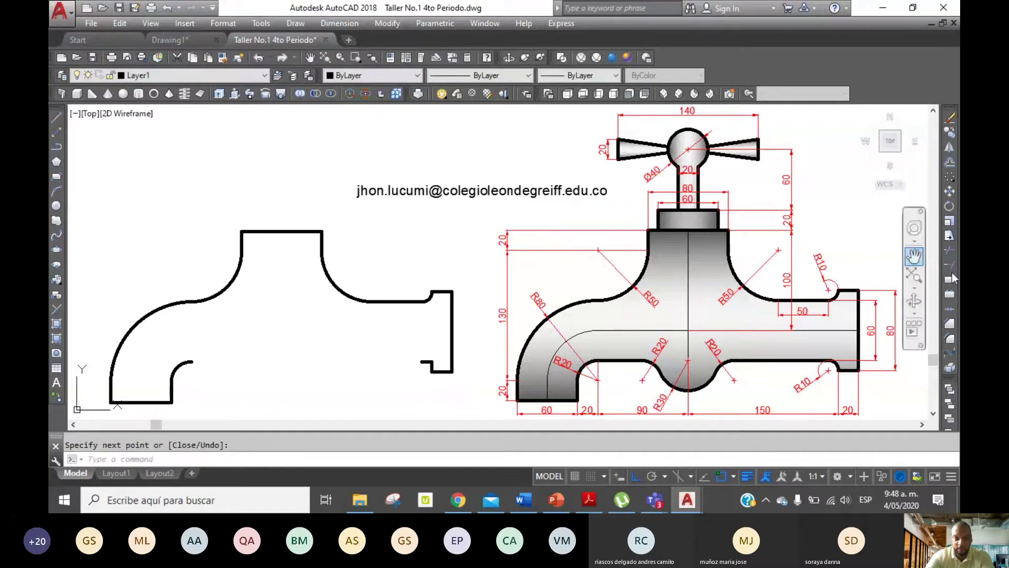
{"action": "left_click", "coordinate": [951, 339]}
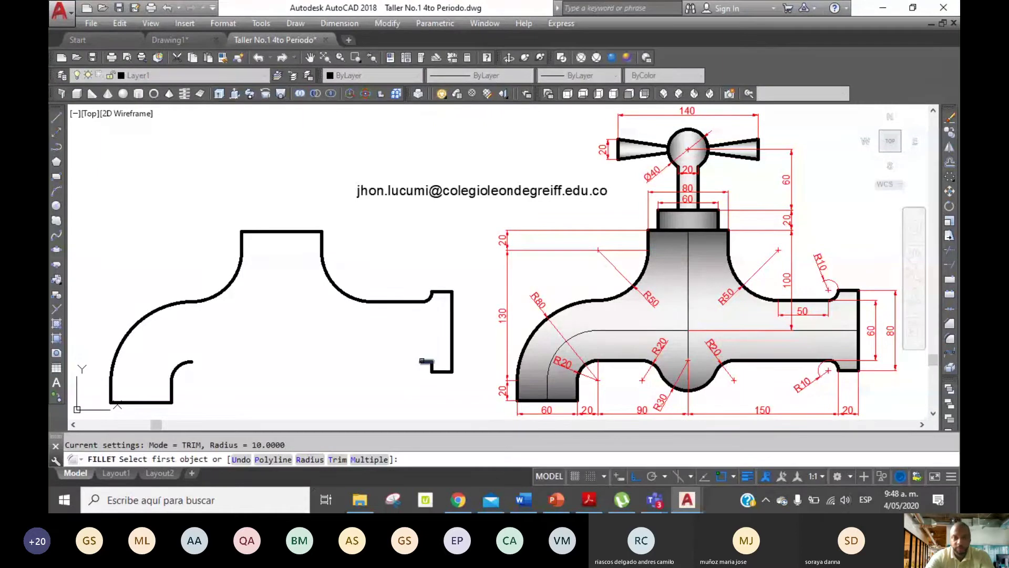
{"action": "left_click", "coordinate": [427, 361]}
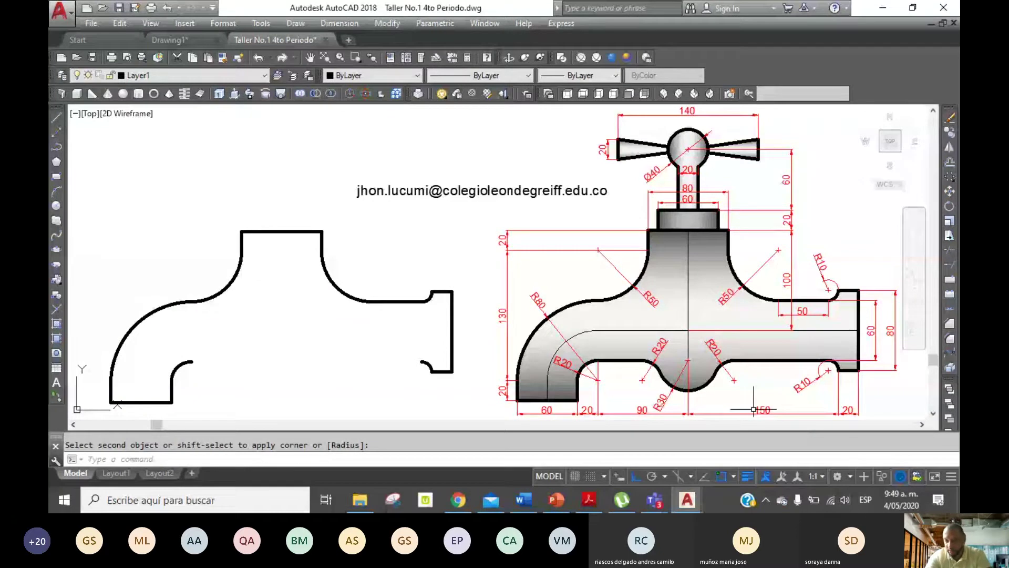
{"action": "mouse_move", "coordinate": [913, 172]}
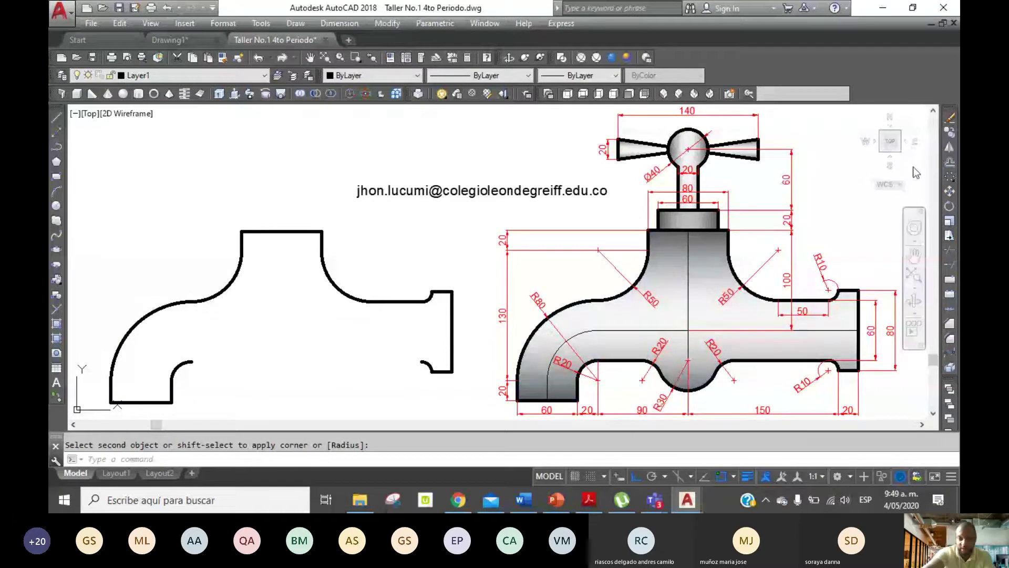
Start a copy and pick the reference faucet's lower spout edge
{"action": "key", "text": "Escape"}
{"action": "type", "text": "co"}
{"action": "key", "text": "Return"}
{"action": "left_click", "coordinate": [778, 361]}
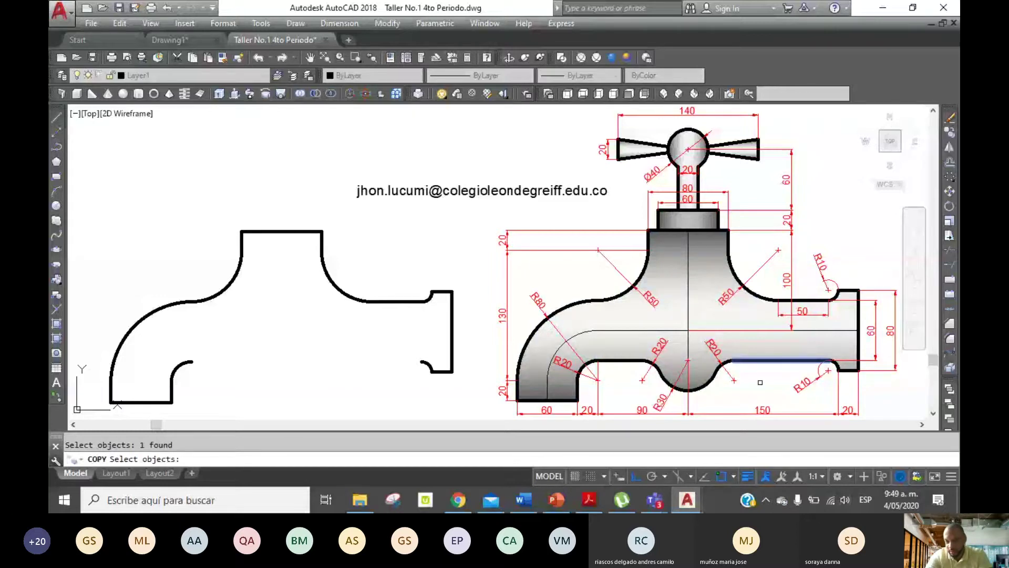
{"action": "key", "text": "Return"}
{"action": "left_click", "coordinate": [760, 383]}
{"action": "left_click", "coordinate": [774, 371]}
{"action": "key", "text": "Escape"}
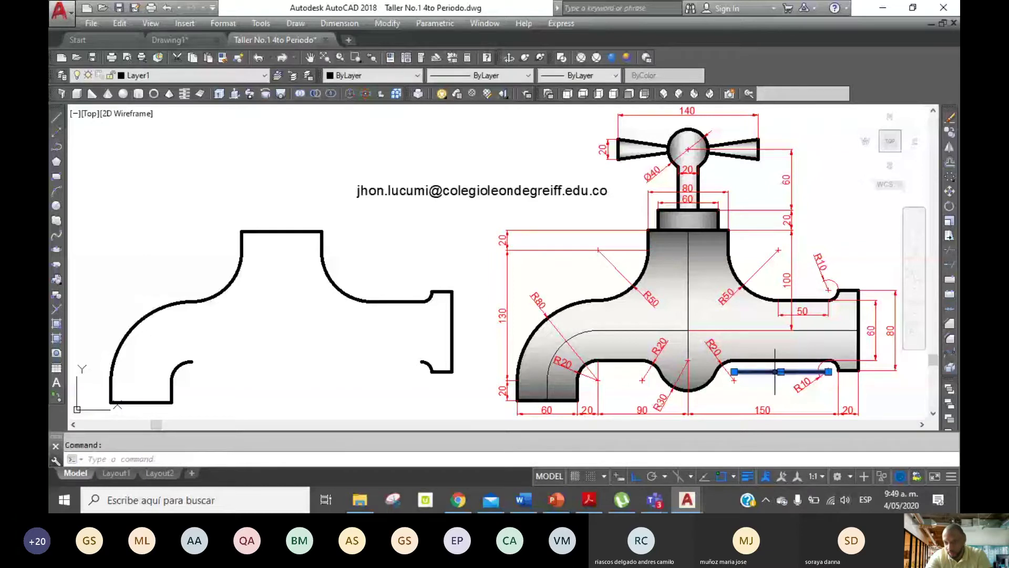
{"action": "key", "text": "Delete"}
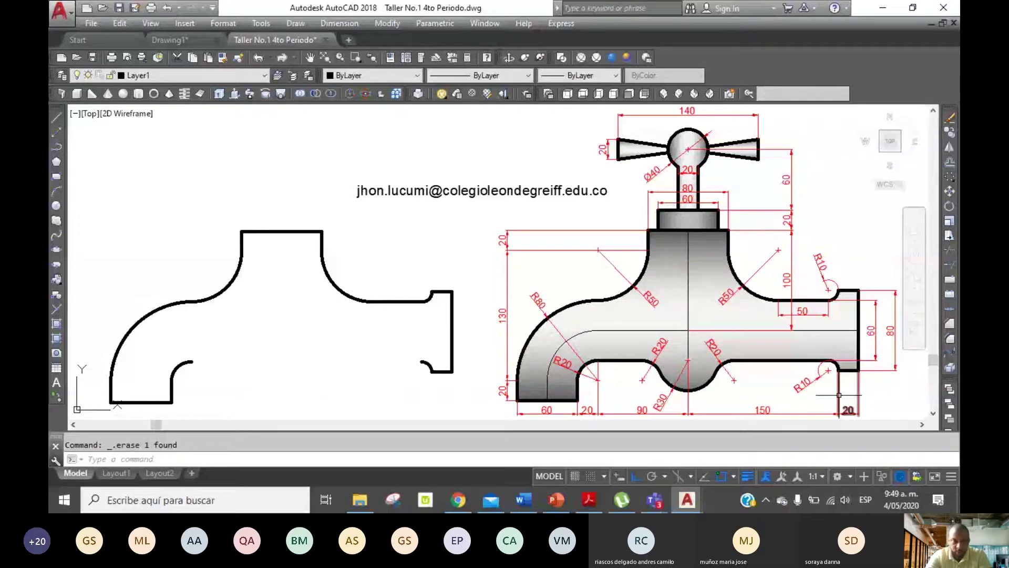
{"action": "left_click", "coordinate": [56, 117]}
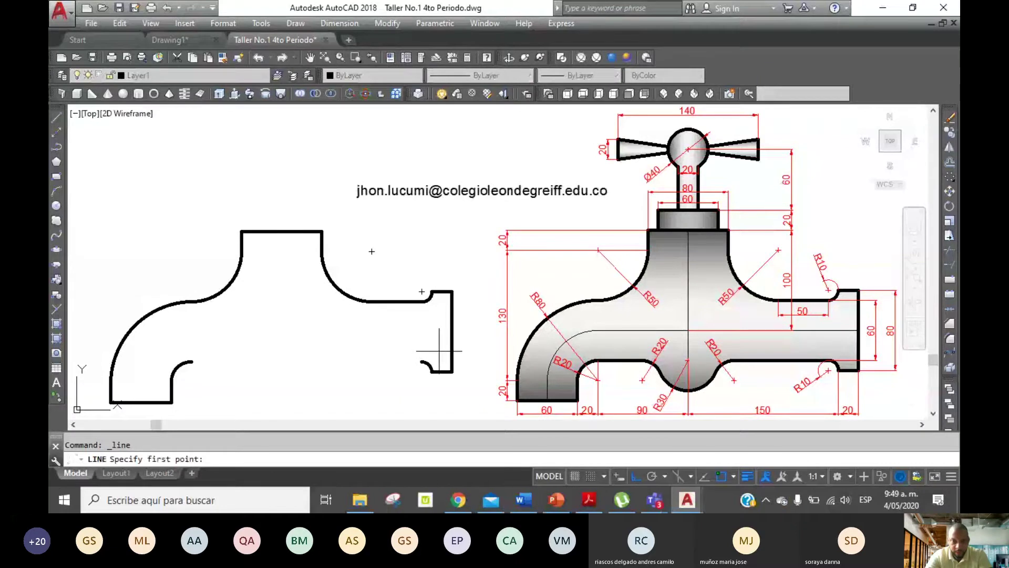
{"action": "left_click", "coordinate": [431, 372]}
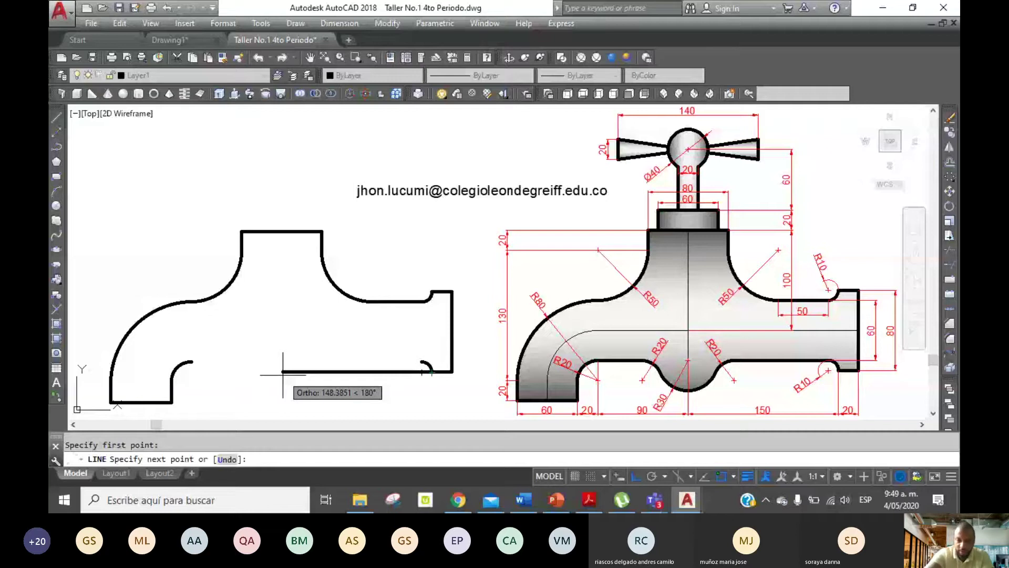
{"action": "type", "text": "10"}
{"action": "key", "text": "Return"}
{"action": "type", "text": "150"}
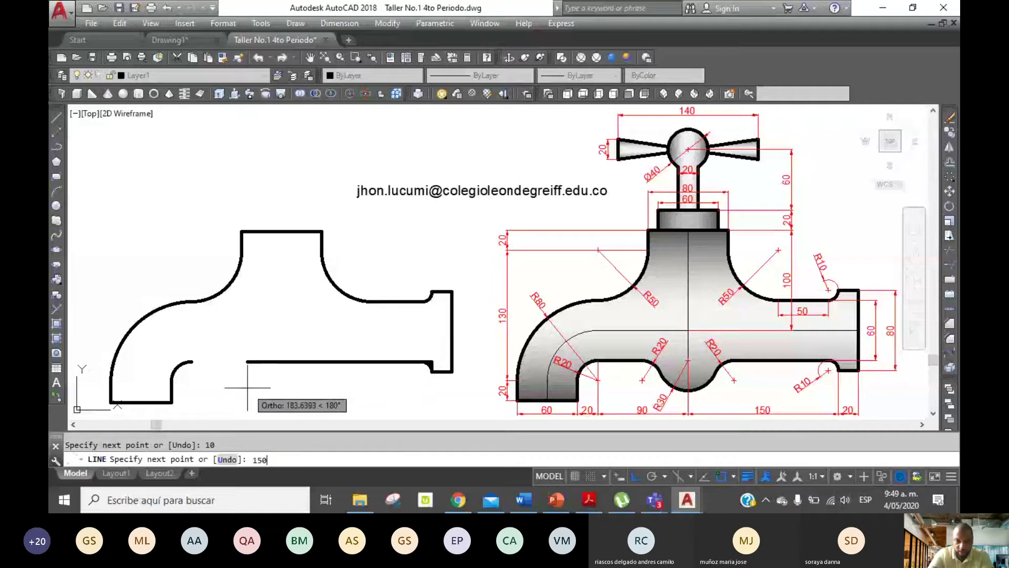
{"action": "key", "text": "Return"}
{"action": "key", "text": "Escape"}
{"action": "left_click", "coordinate": [428, 359]}
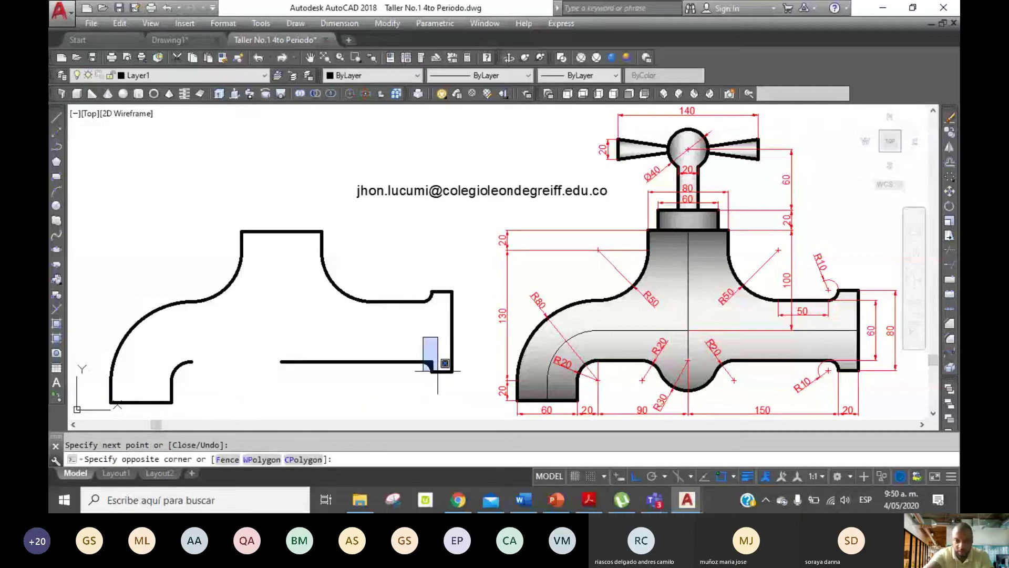
{"action": "left_click", "coordinate": [447, 397]}
{"action": "key", "text": "Delete"}
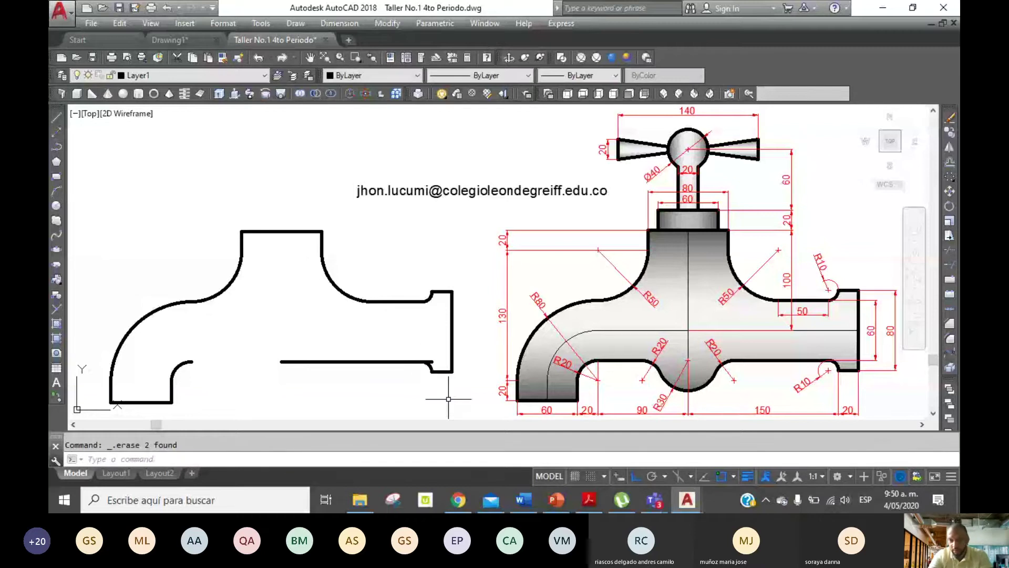
{"action": "type", "text": "tr"}
{"action": "key", "text": "Return"}
{"action": "left_click", "coordinate": [444, 379]}
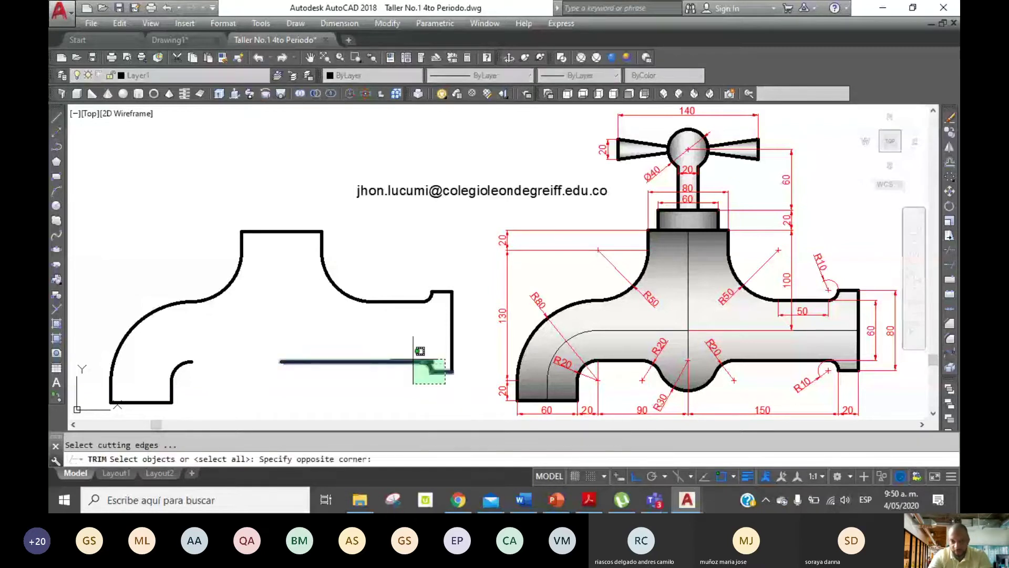
{"action": "left_click", "coordinate": [413, 358]}
{"action": "key", "text": "Return"}
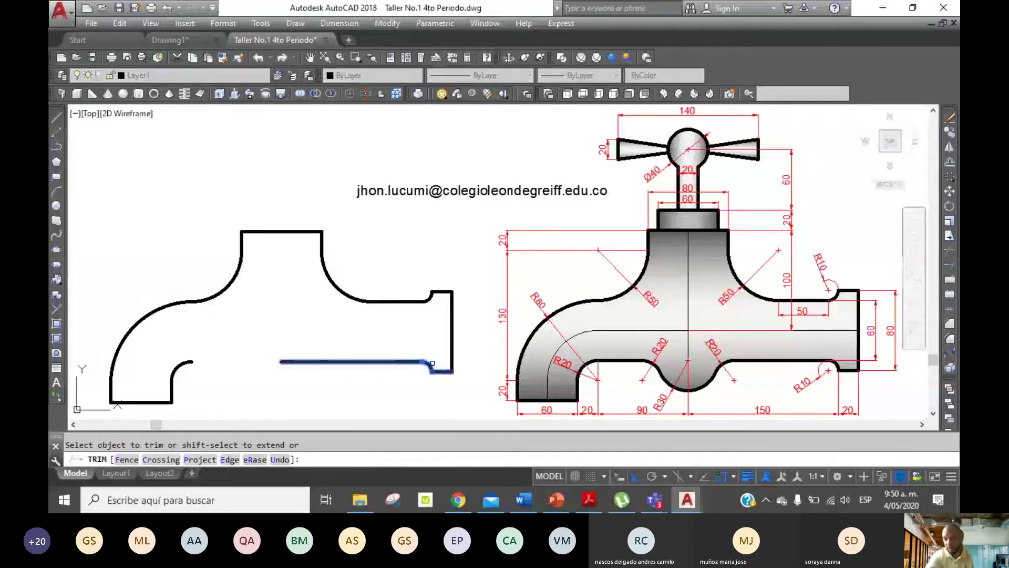
{"action": "key", "text": "Return"}
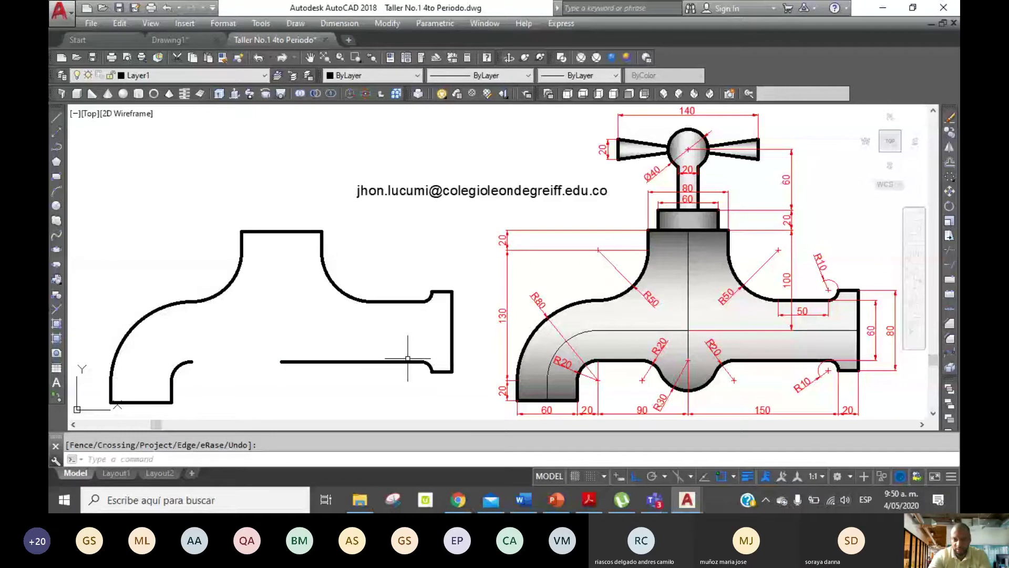
{"action": "left_click", "coordinate": [407, 361]}
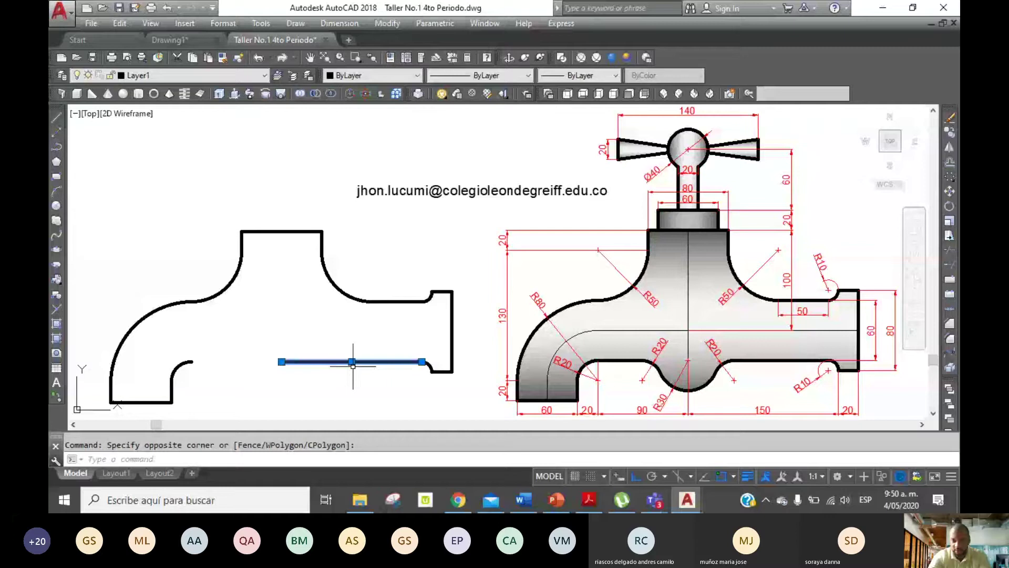
{"action": "key", "text": "Delete"}
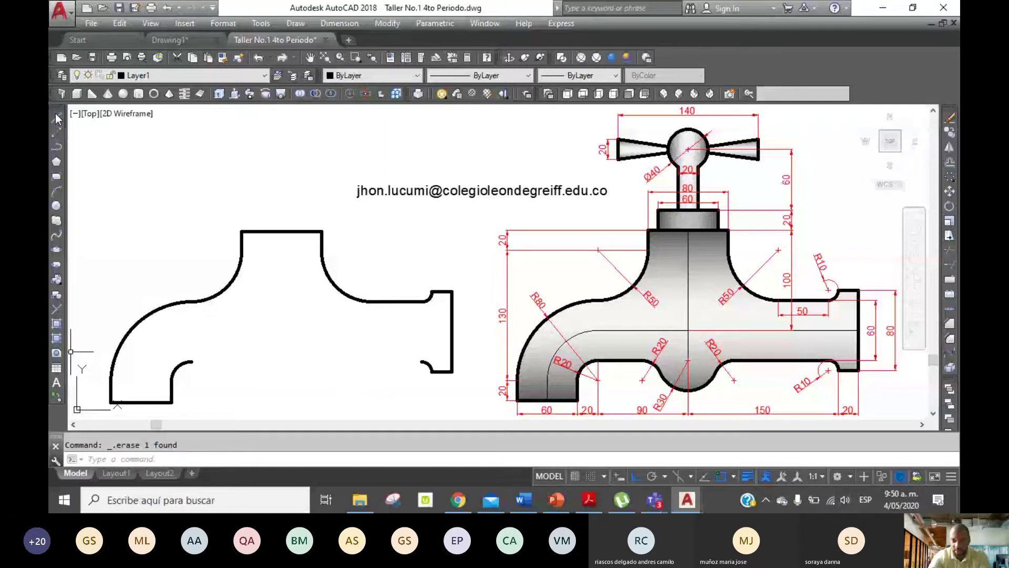
Draw the lower spout edge left from the step's arc, extending 90 units to the bend
{"action": "left_click", "coordinate": [56, 117]}
{"action": "left_click", "coordinate": [421, 361]}
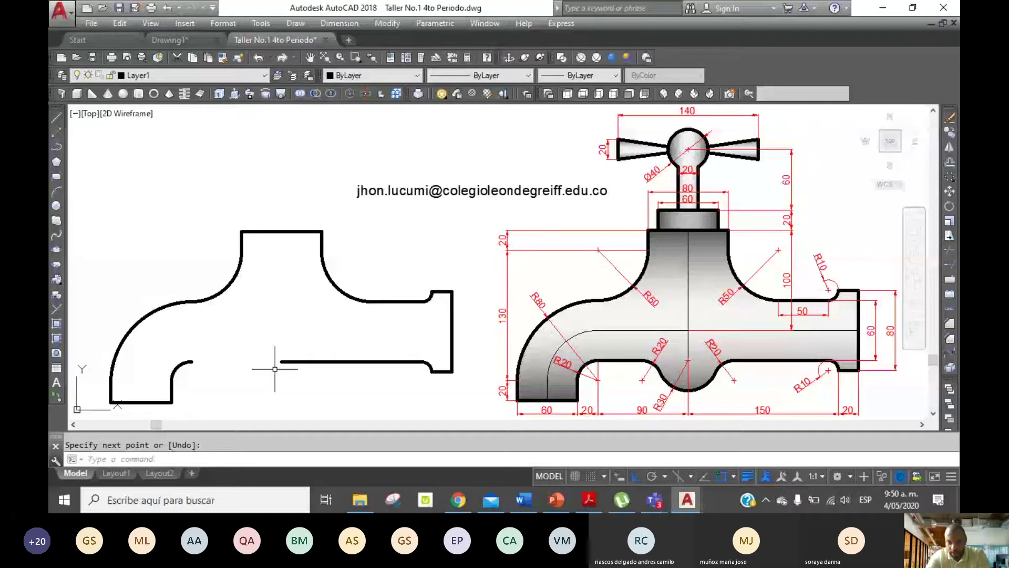
{"action": "key", "text": "Return"}
{"action": "left_click", "coordinate": [280, 362]}
{"action": "type", "text": "90"}
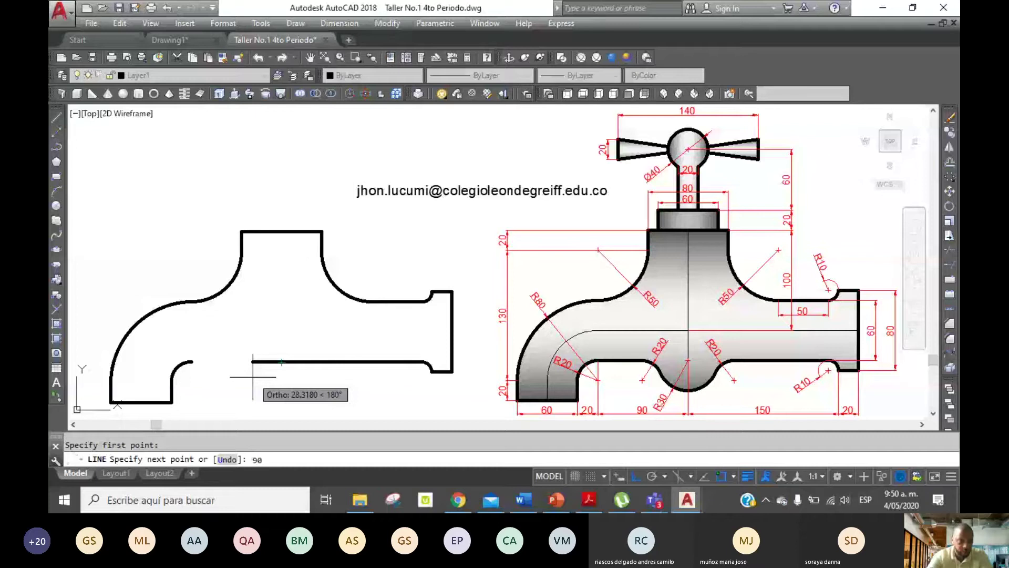
{"action": "key", "text": "Return"}
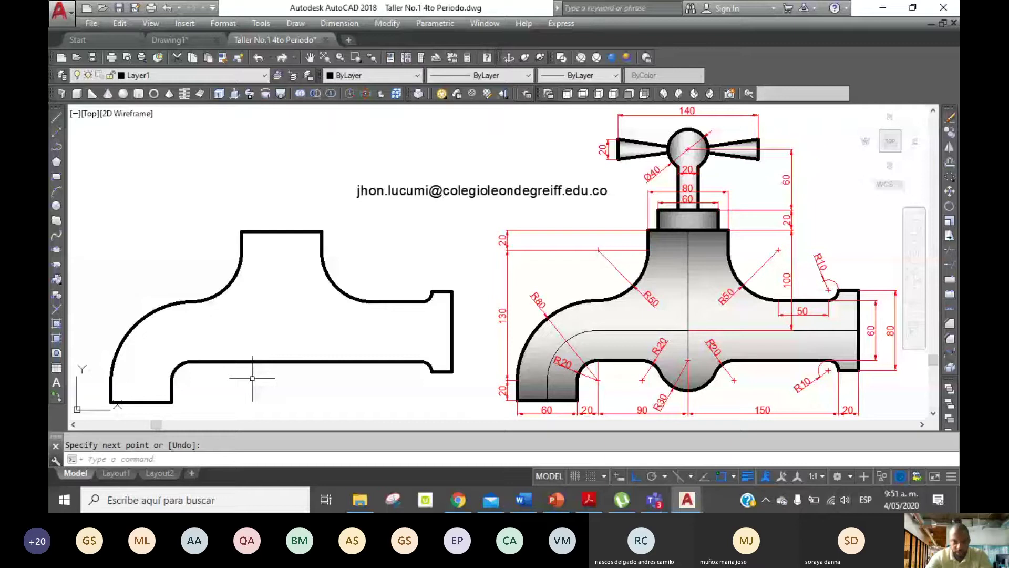
{"action": "key", "text": "Escape"}
{"action": "type", "text": "c"}
{"action": "key", "text": "Return"}
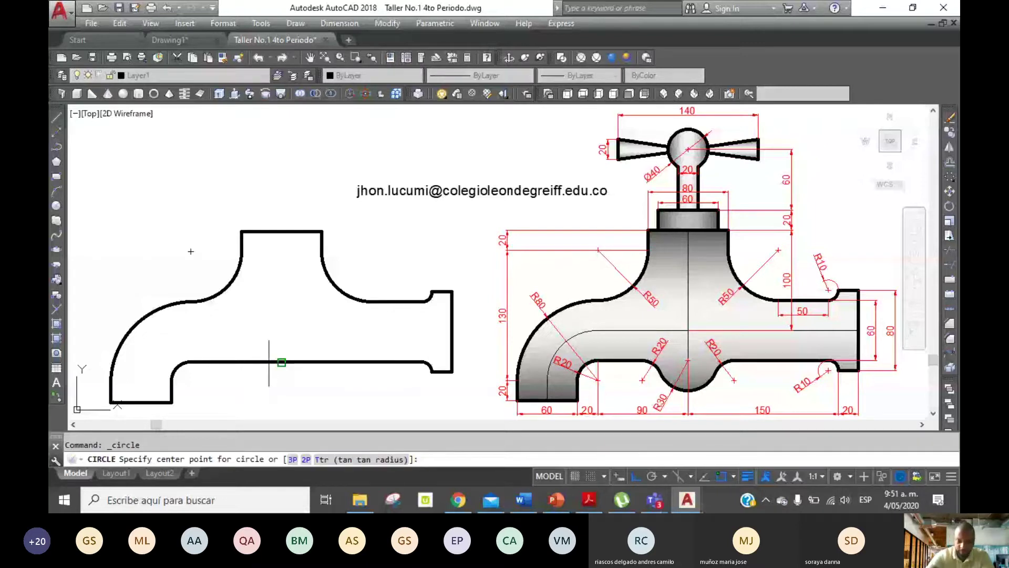
Draw an R30 circle on the lower spout edge and trim away its upper half
{"action": "left_click", "coordinate": [281, 362]}
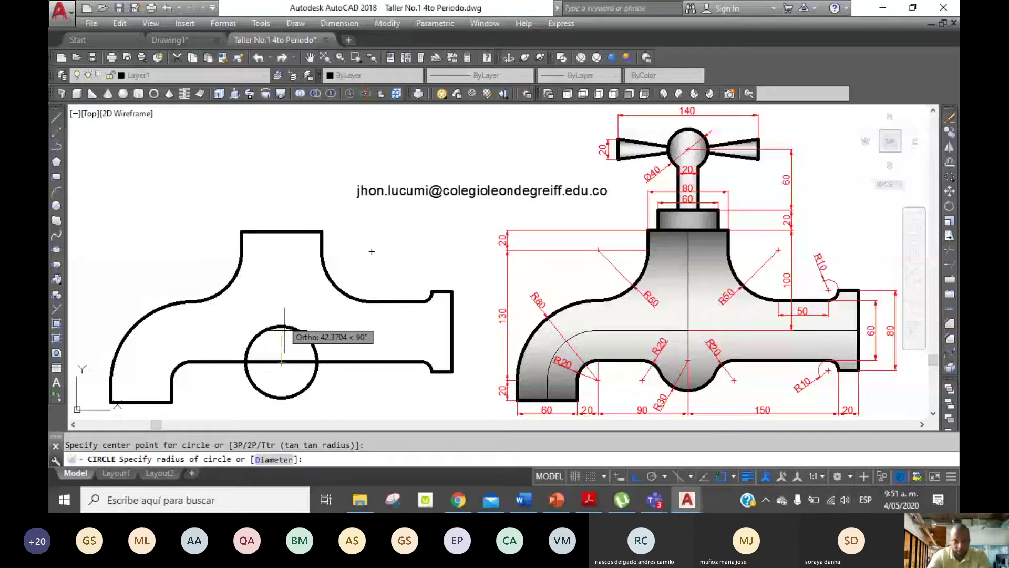
{"action": "type", "text": "30"}
{"action": "key", "text": "Return"}
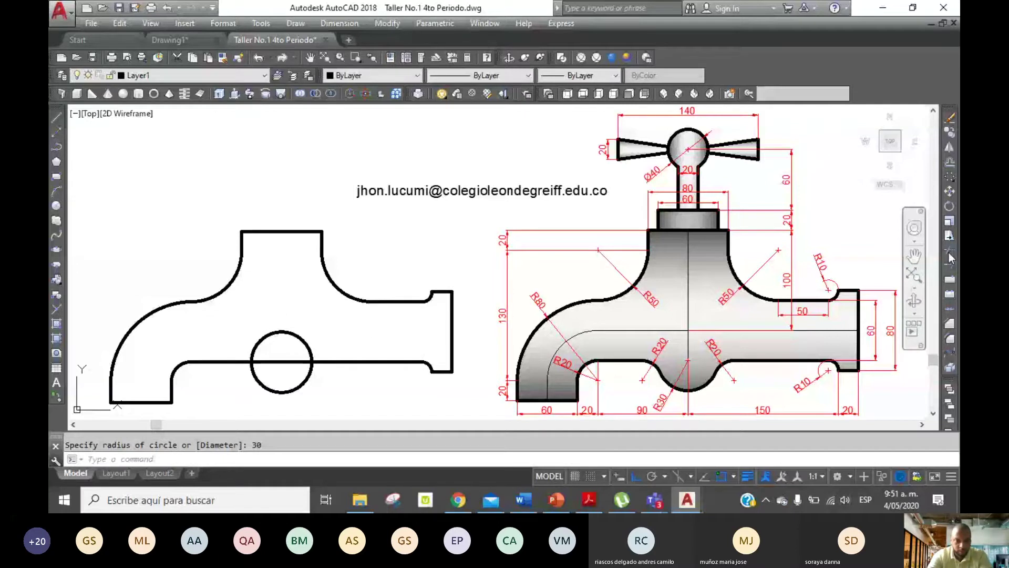
{"action": "left_click", "coordinate": [949, 252]}
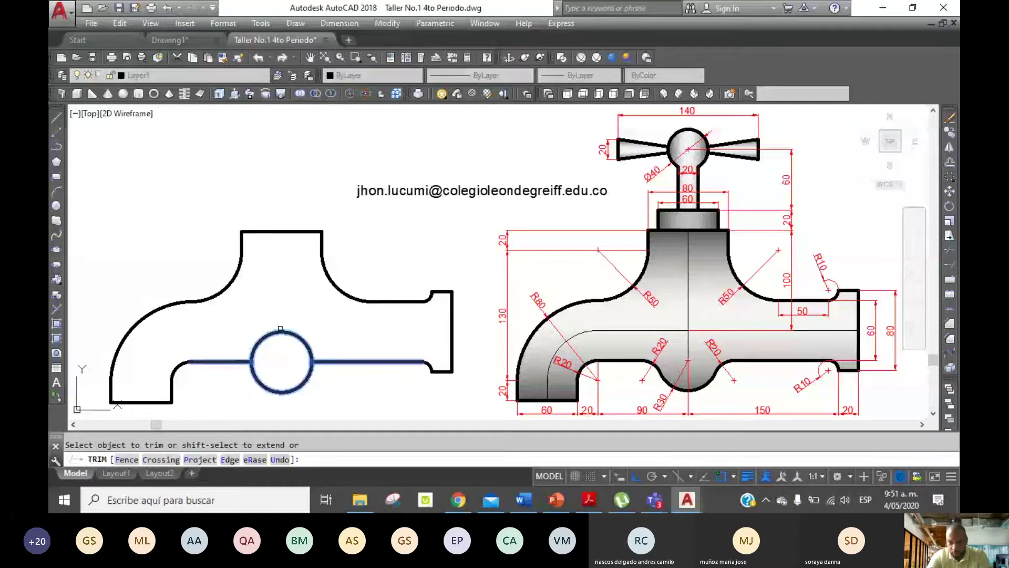
{"action": "left_click", "coordinate": [280, 329]}
{"action": "key", "text": "Return"}
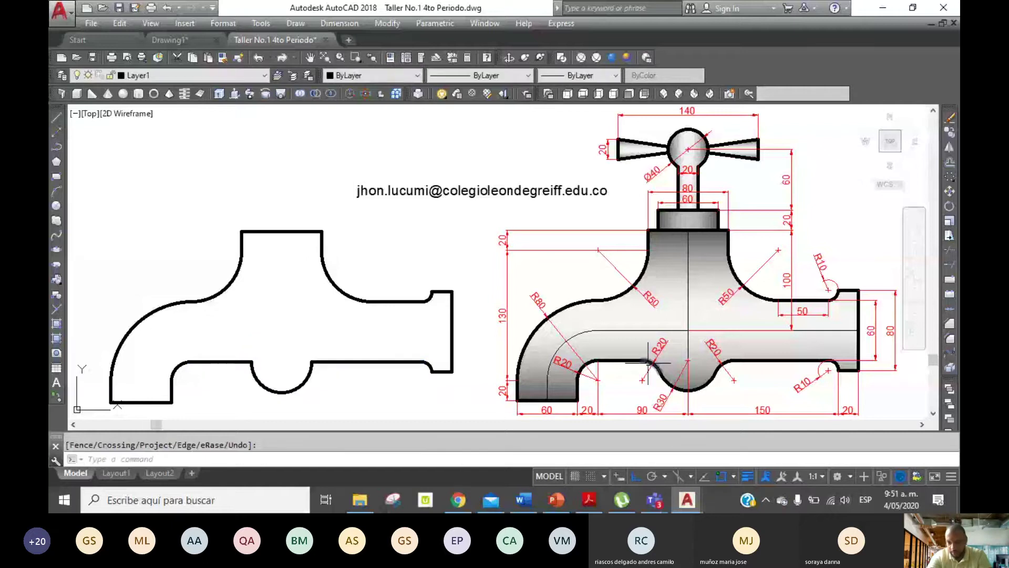
Fillet both corners between the bottom edge lines and the R30 arc at radius 20
{"action": "left_click", "coordinate": [949, 338]}
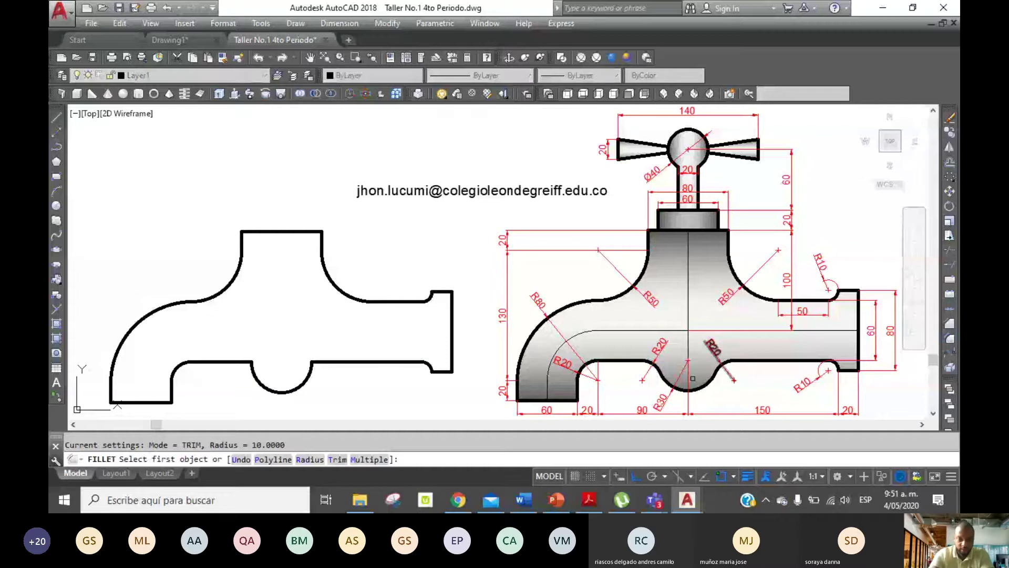
{"action": "left_click", "coordinate": [313, 460]}
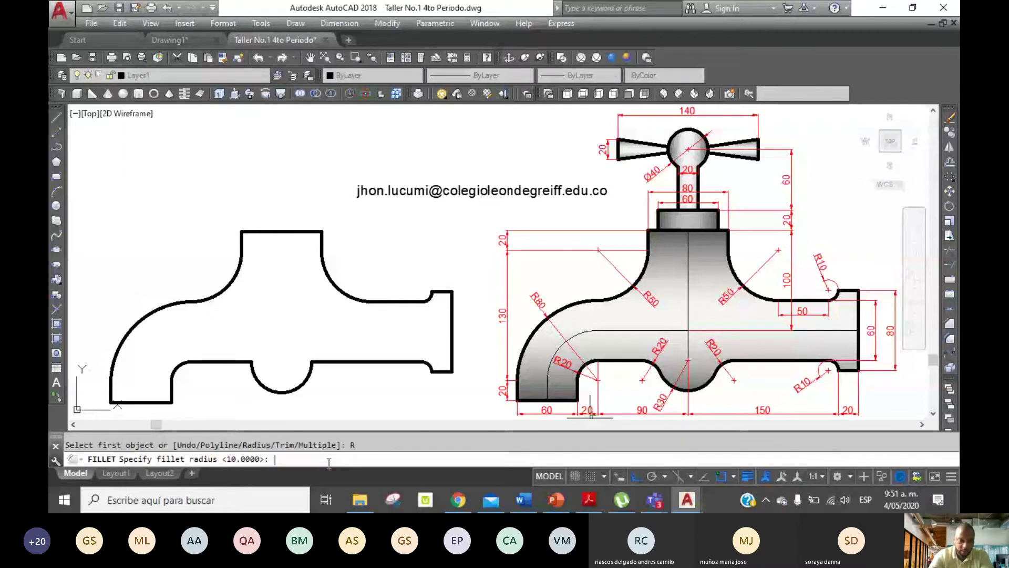
{"action": "type", "text": "20"}
{"action": "key", "text": "Return"}
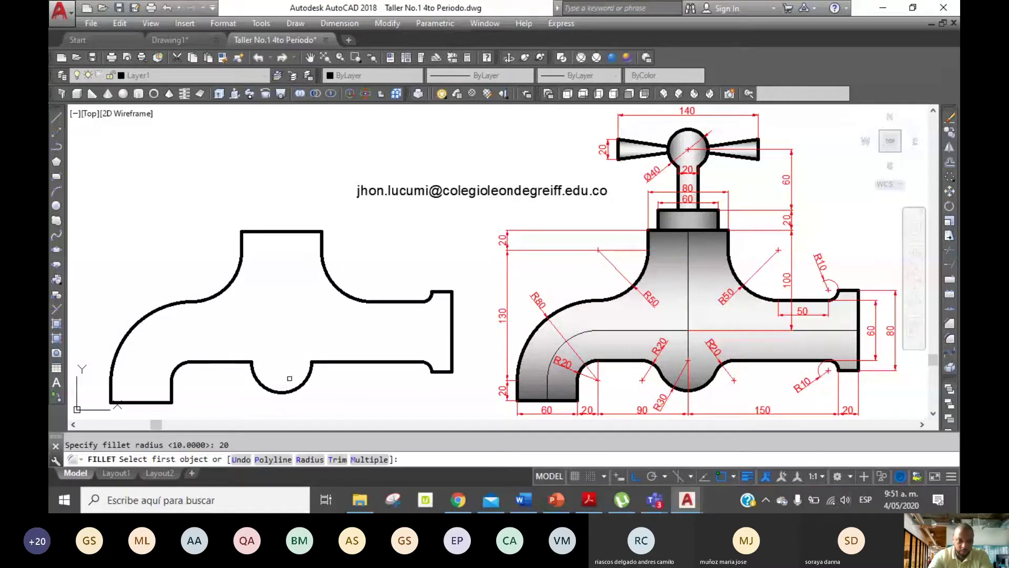
{"action": "left_click", "coordinate": [357, 362]}
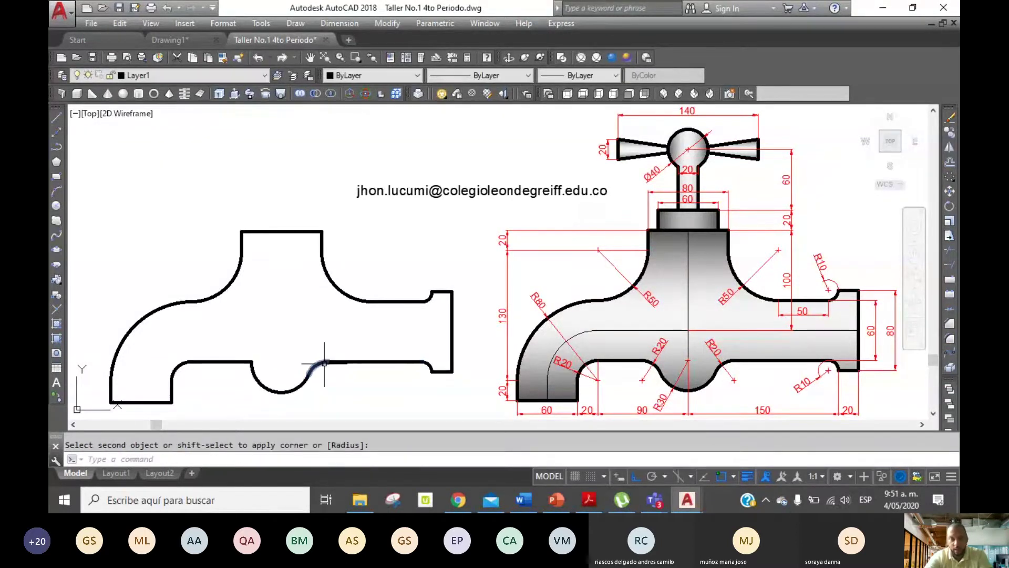
{"action": "left_click", "coordinate": [325, 363]}
{"action": "key", "text": "Return"}
{"action": "left_click", "coordinate": [251, 368]}
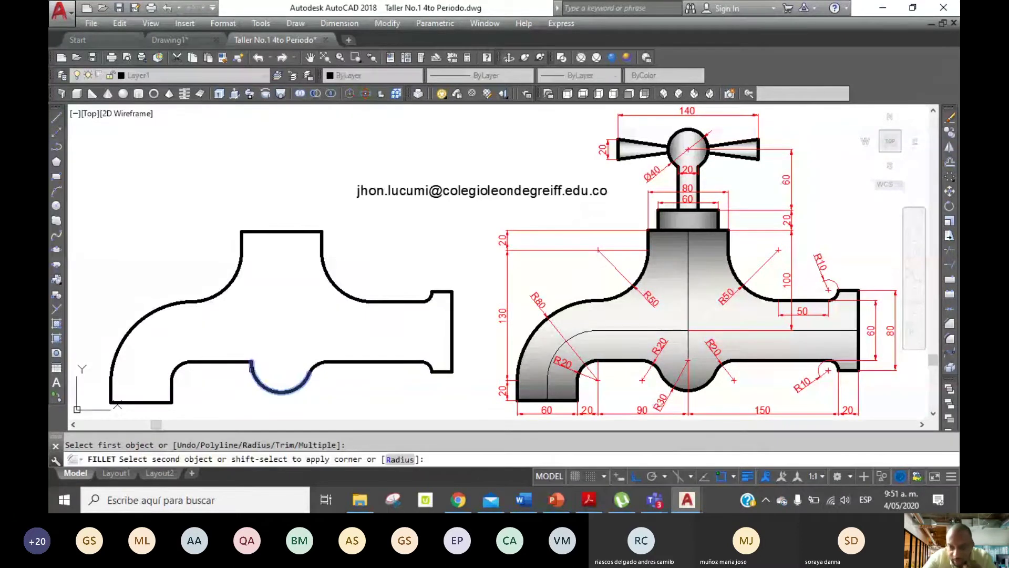
{"action": "left_click", "coordinate": [248, 363]}
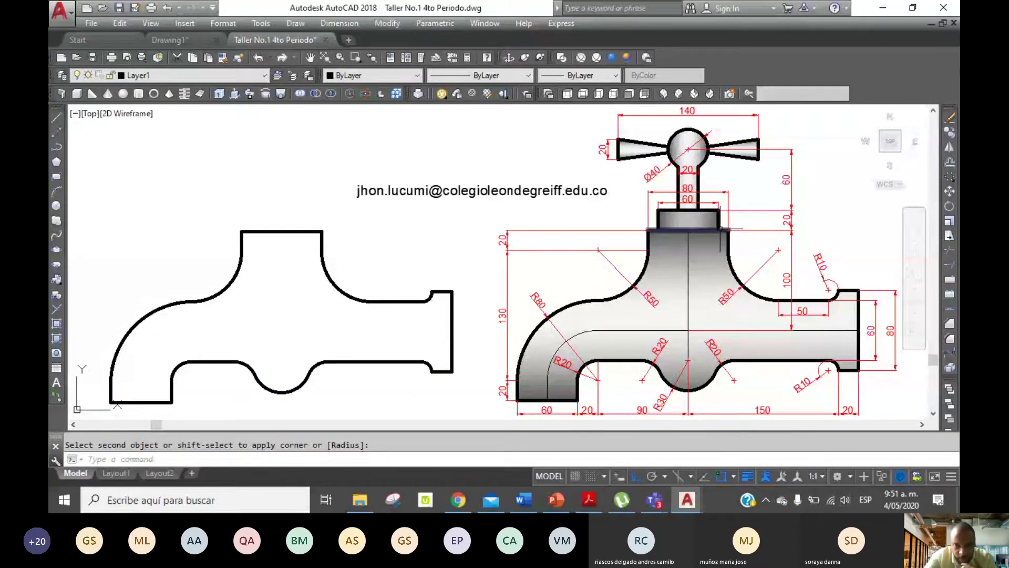
Draw a 20-unit vertical stub up from the top edge's midpoint
{"action": "left_click", "coordinate": [58, 119]}
{"action": "left_click", "coordinate": [282, 230]}
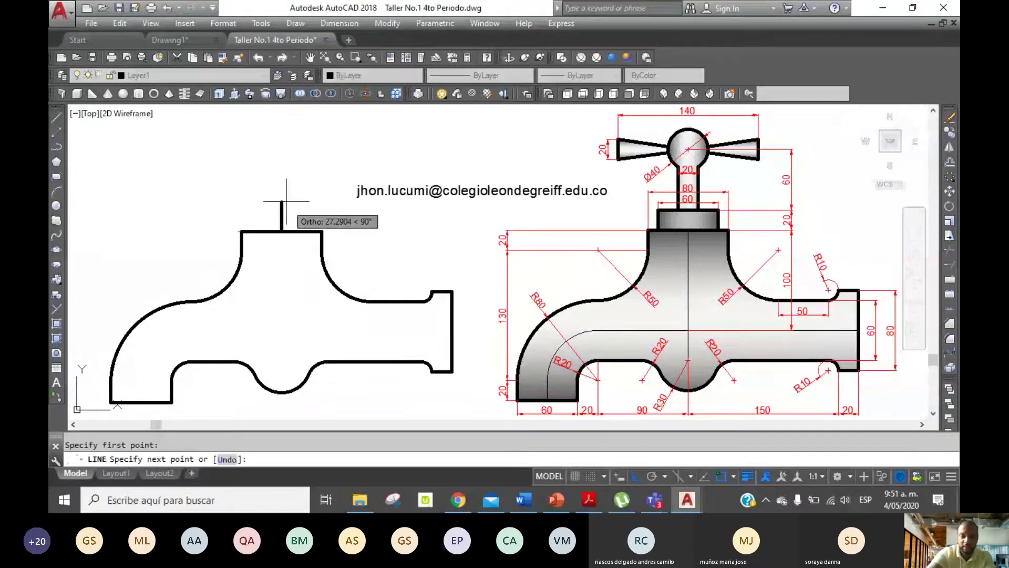
{"action": "type", "text": "20"}
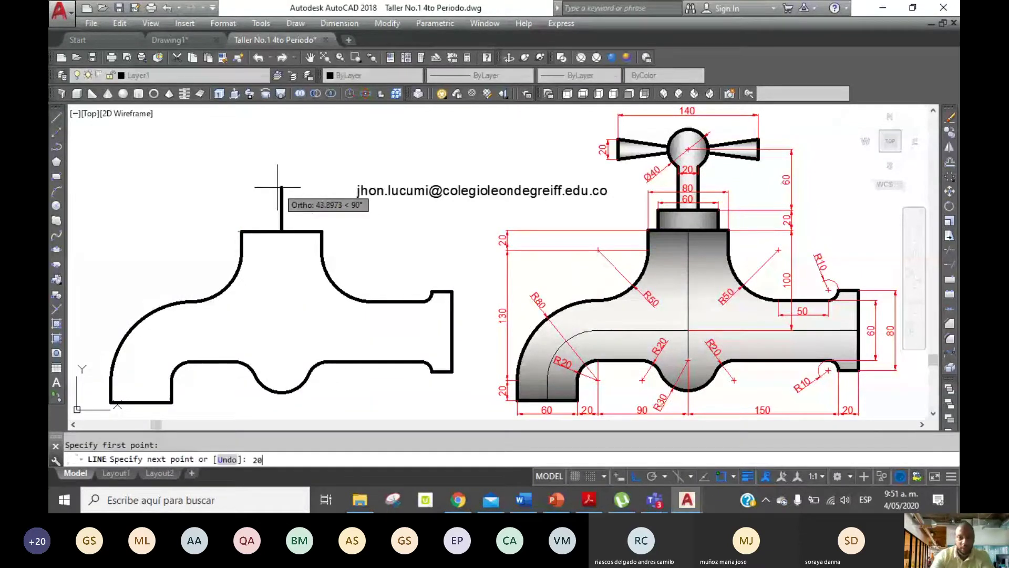
{"action": "key", "text": "Return"}
{"action": "key", "text": "Return"}
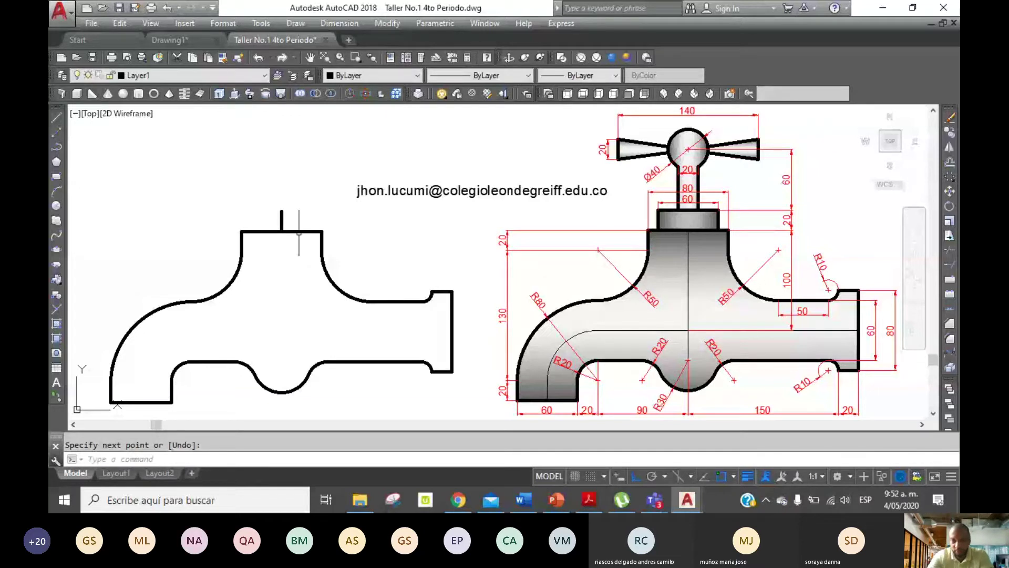
Offset the vertical stub 30 units aside, then select and adjust the resulting side lines
{"action": "left_click", "coordinate": [949, 161]}
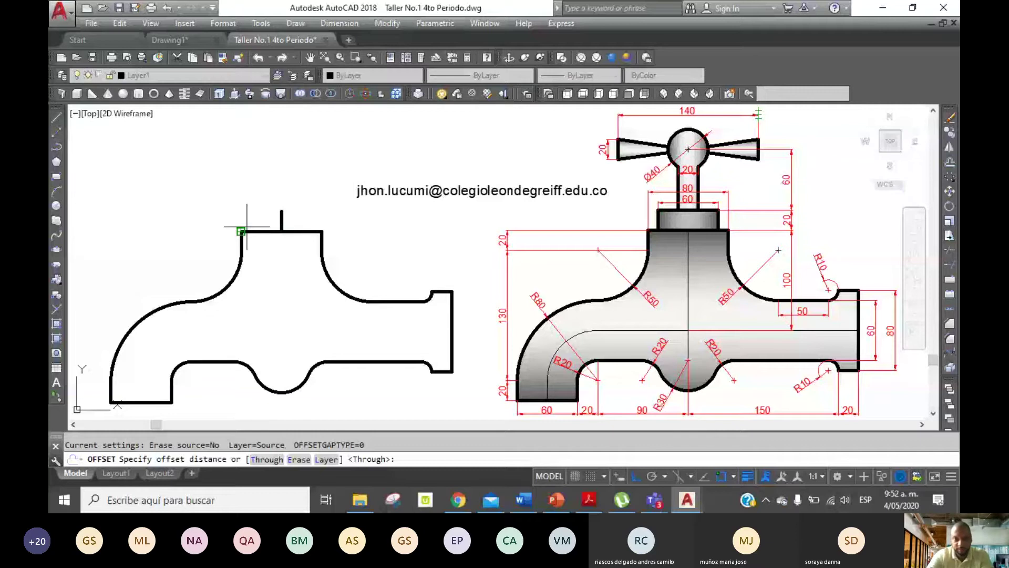
{"action": "type", "text": "30"}
{"action": "key", "text": "Return"}
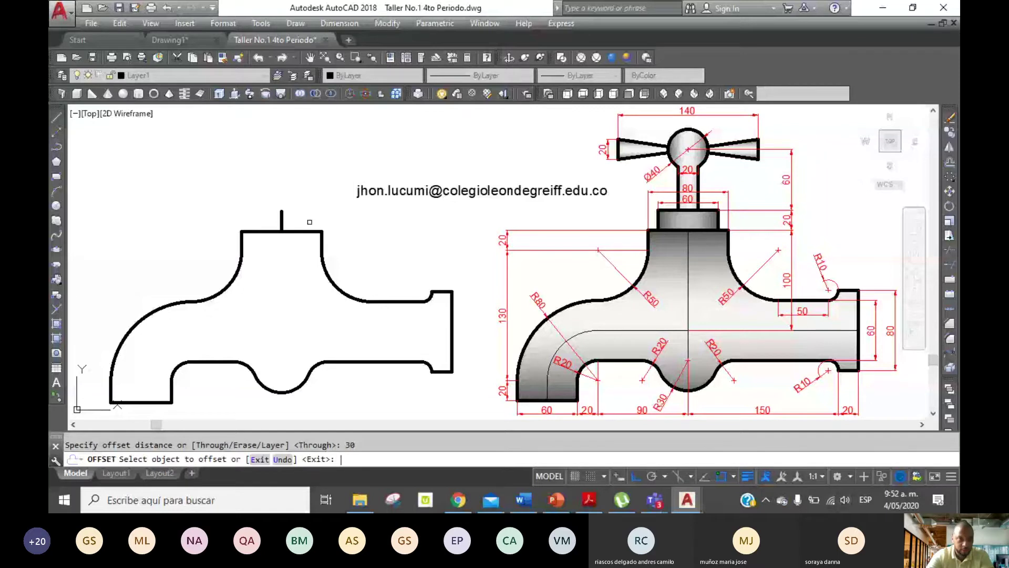
{"action": "left_click", "coordinate": [282, 220]}
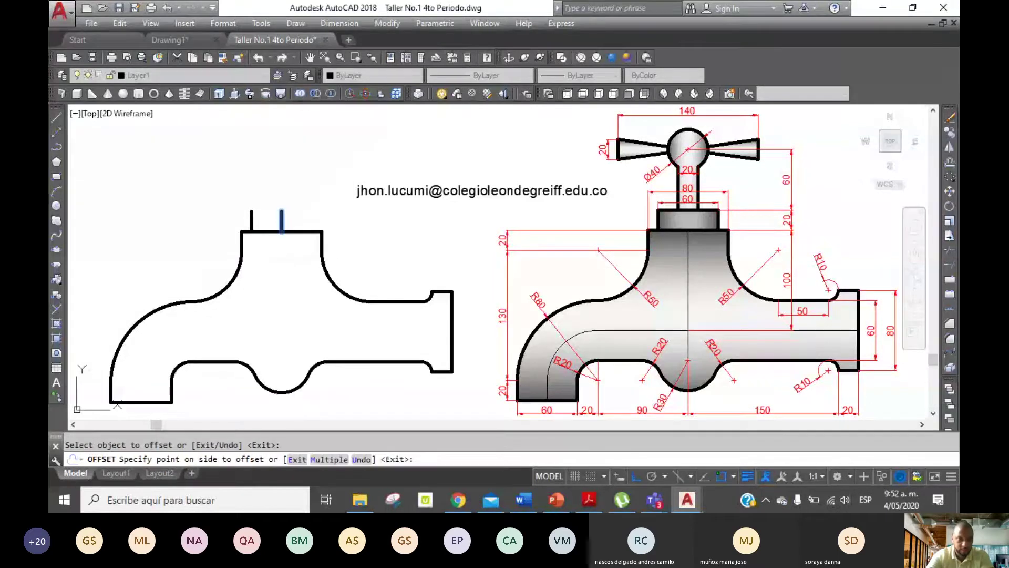
{"action": "left_click", "coordinate": [295, 169]}
{"action": "right_click", "coordinate": [295, 169]}
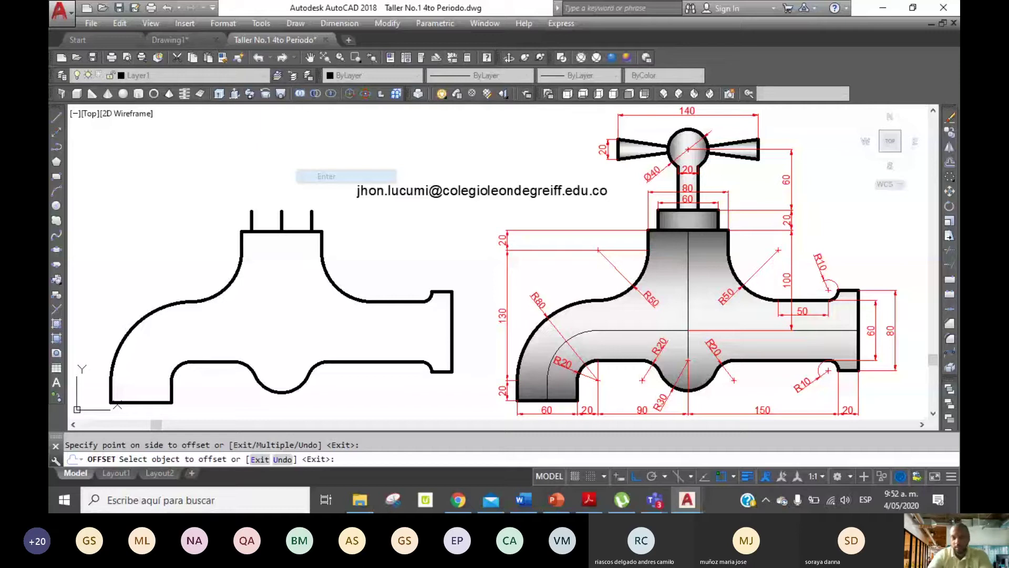
{"action": "left_click", "coordinate": [326, 177]}
{"action": "left_click", "coordinate": [292, 225]}
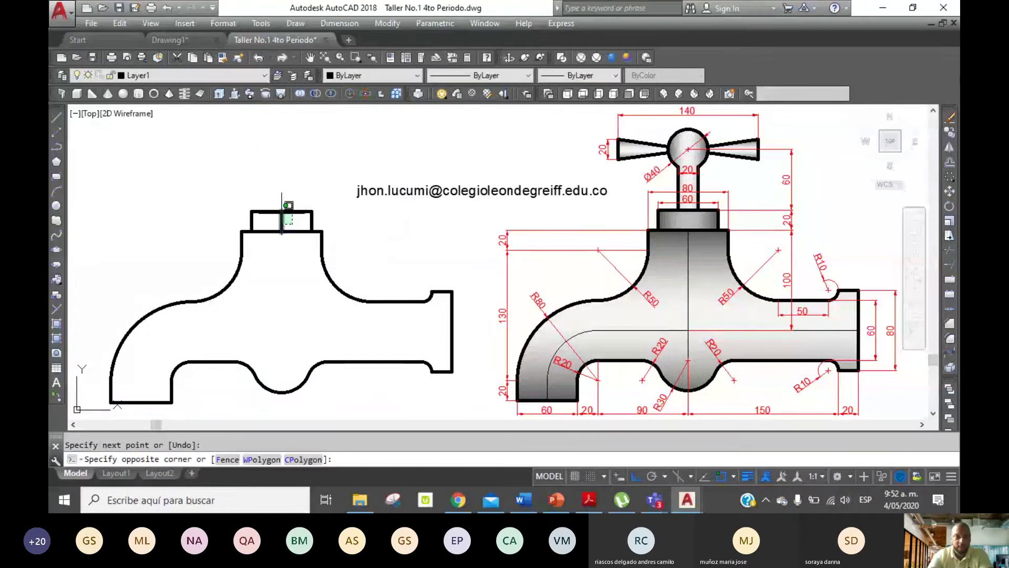
{"action": "left_click", "coordinate": [279, 218]}
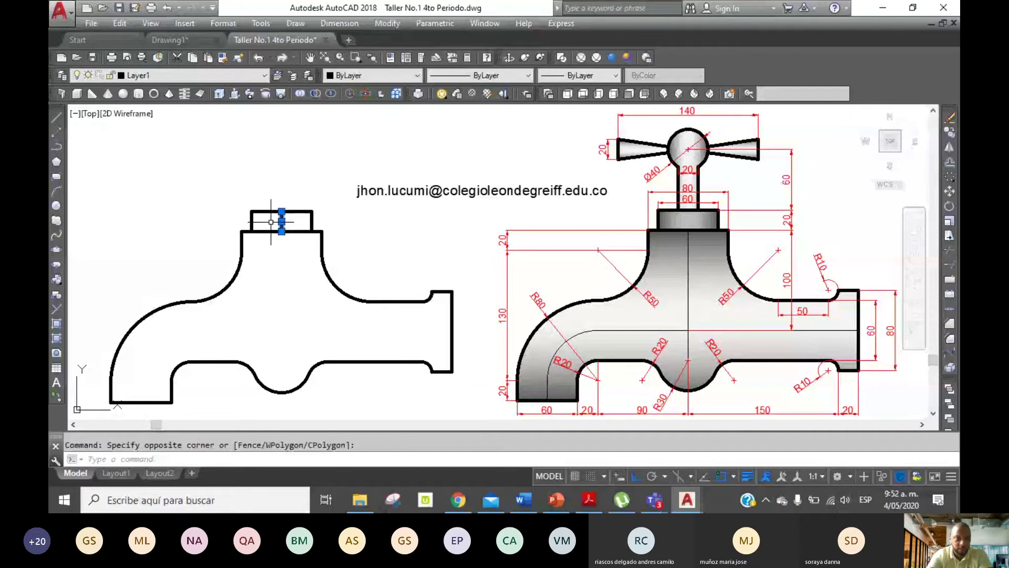
{"action": "key", "text": "l"}
{"action": "key", "text": "Return"}
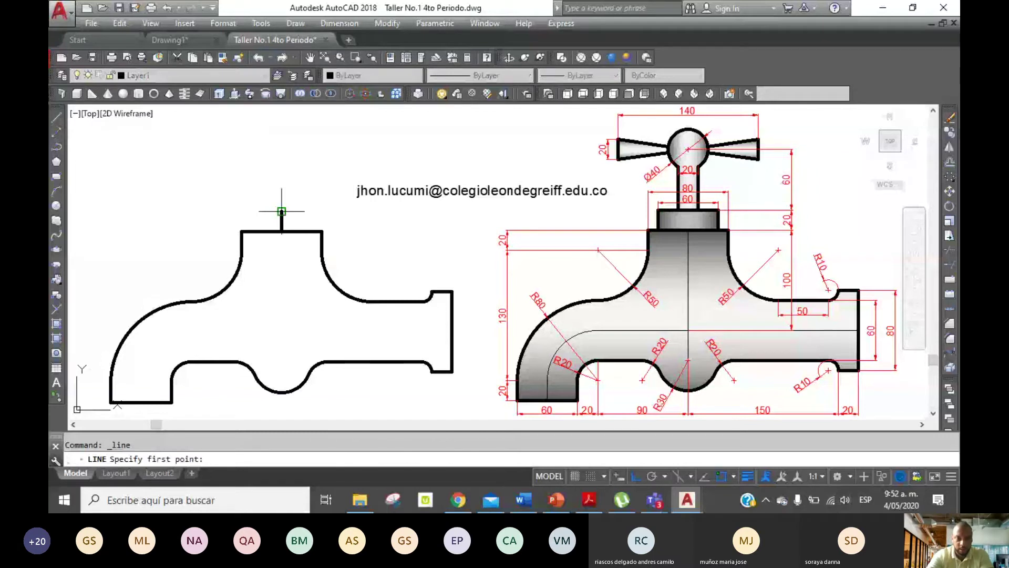
Draw the cap outline with 30-unit segments starting from the stub's top
{"action": "left_click", "coordinate": [282, 212]}
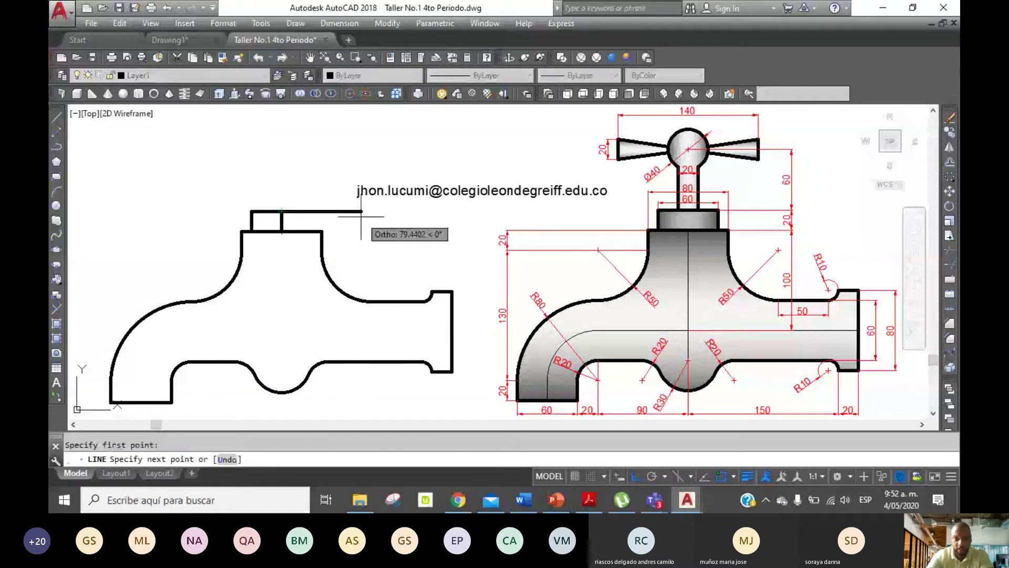
{"action": "type", "text": "30"}
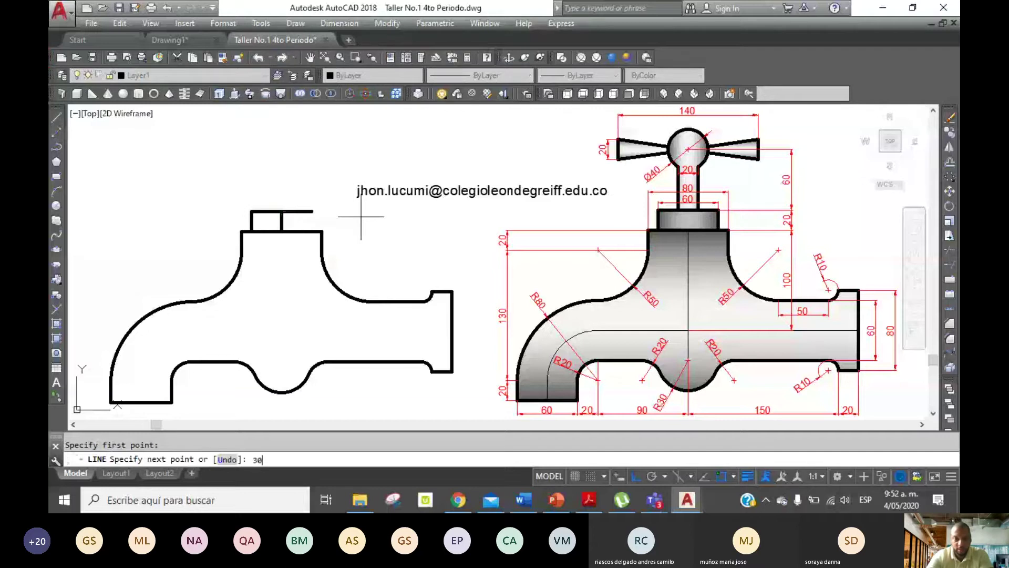
{"action": "key", "text": "Return"}
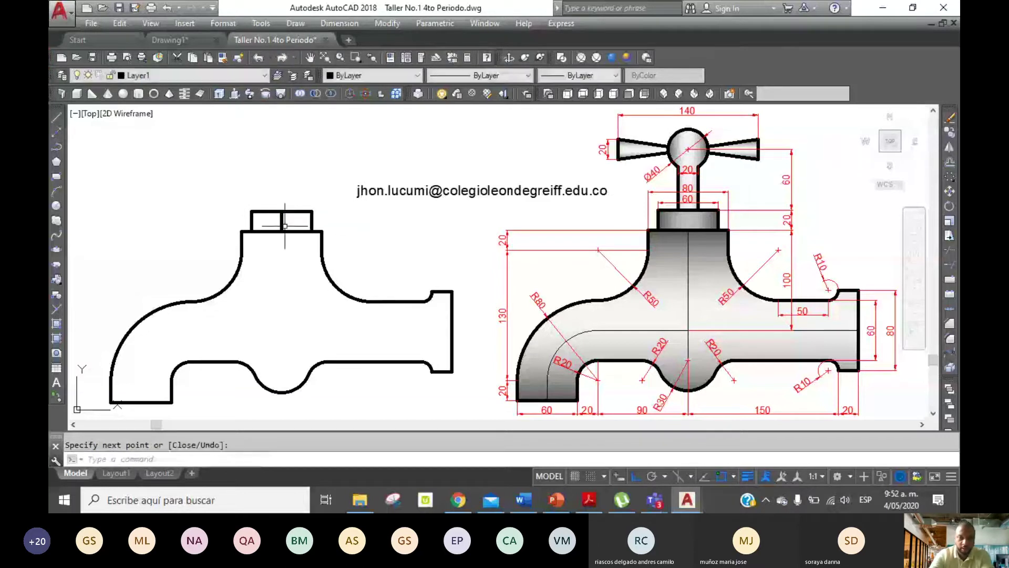
{"action": "key", "text": "Return"}
Erase the cap's middle vertical line and start a new line at the cap's top midpoint
{"action": "left_click", "coordinate": [281, 226]}
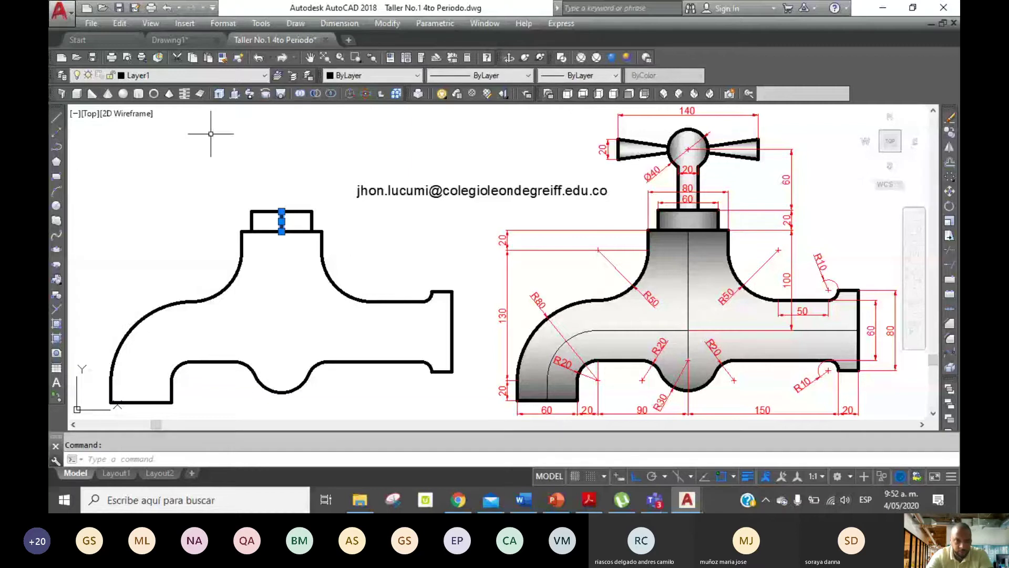
{"action": "key", "text": "Delete"}
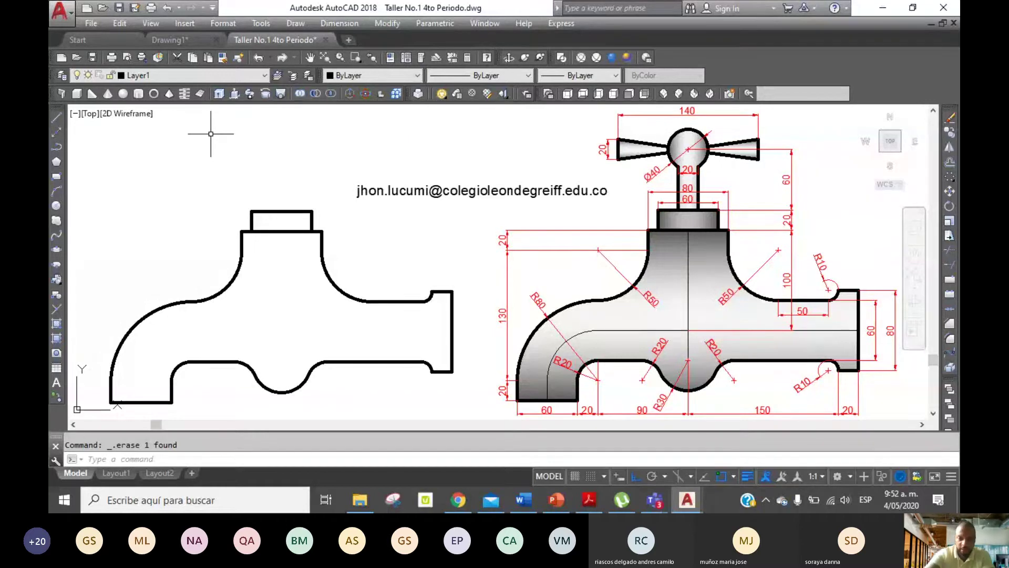
{"action": "key", "text": "l"}
{"action": "key", "text": "Return"}
{"action": "left_click", "coordinate": [281, 211]}
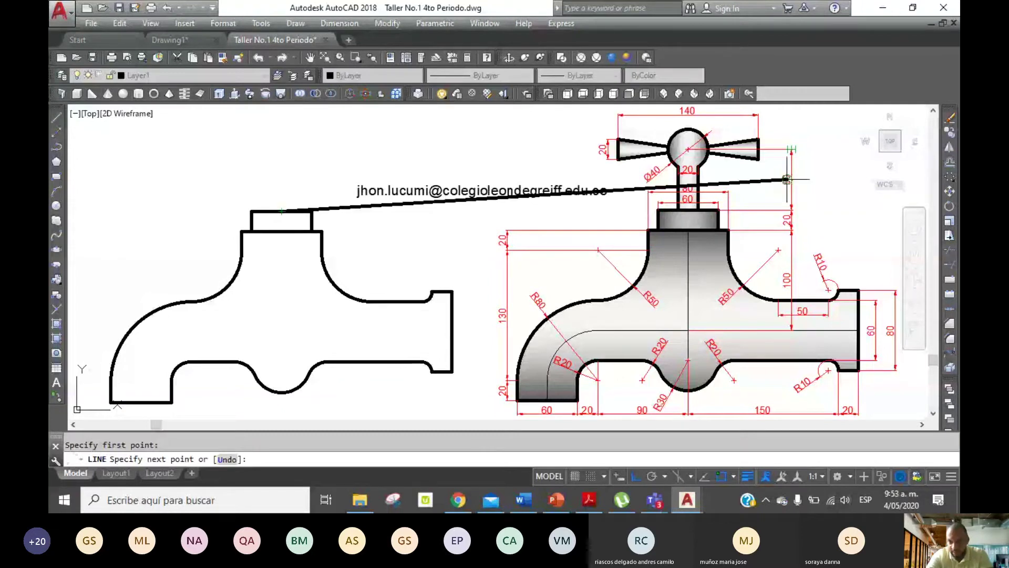
Draw a 60-unit vertical stem line and offset copies 10 units to each side
{"action": "type", "text": "60"}
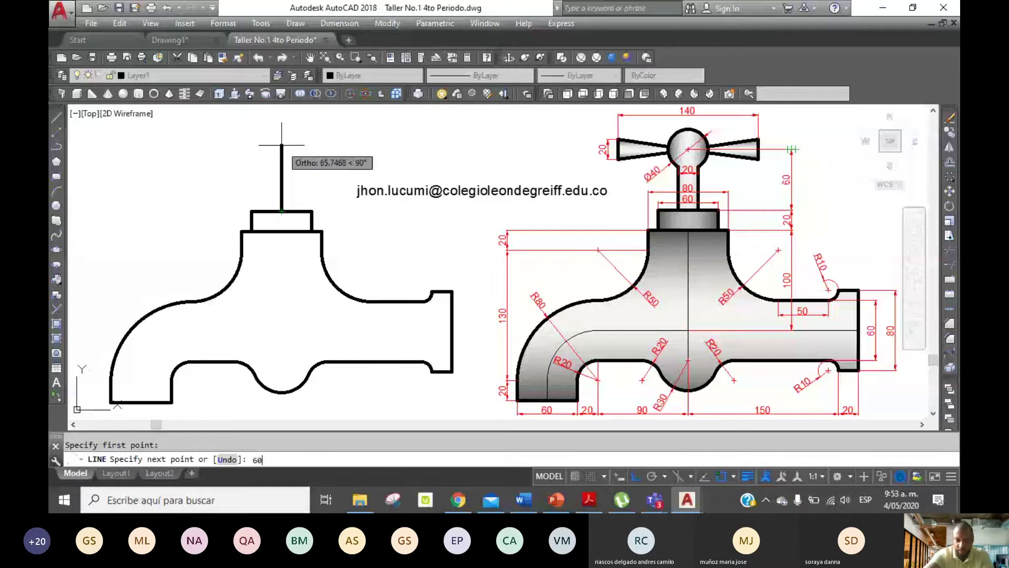
{"action": "key", "text": "Return"}
{"action": "key", "text": "Return"}
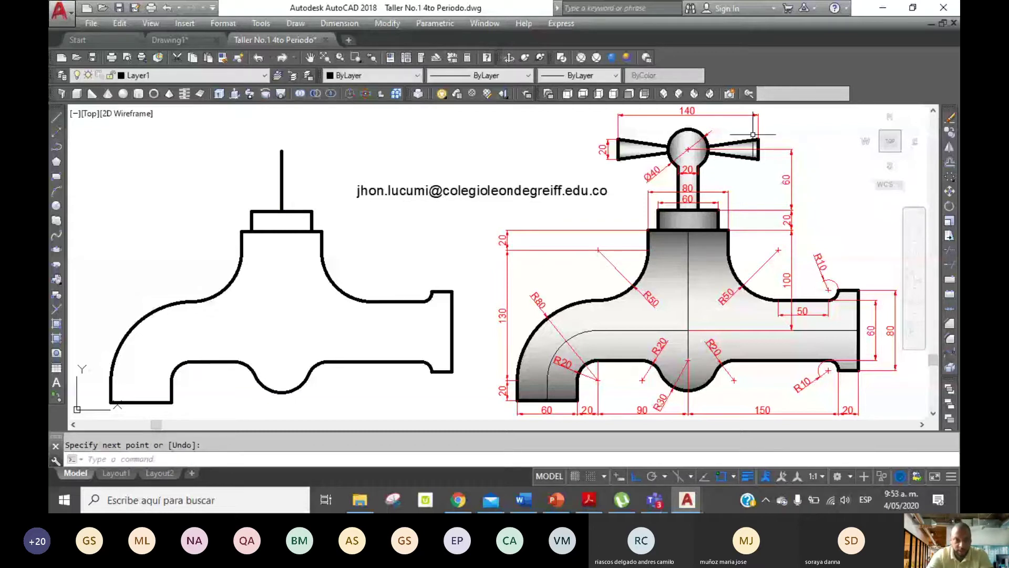
{"action": "left_click", "coordinate": [949, 163]}
{"action": "type", "text": "10"}
{"action": "key", "text": "Return"}
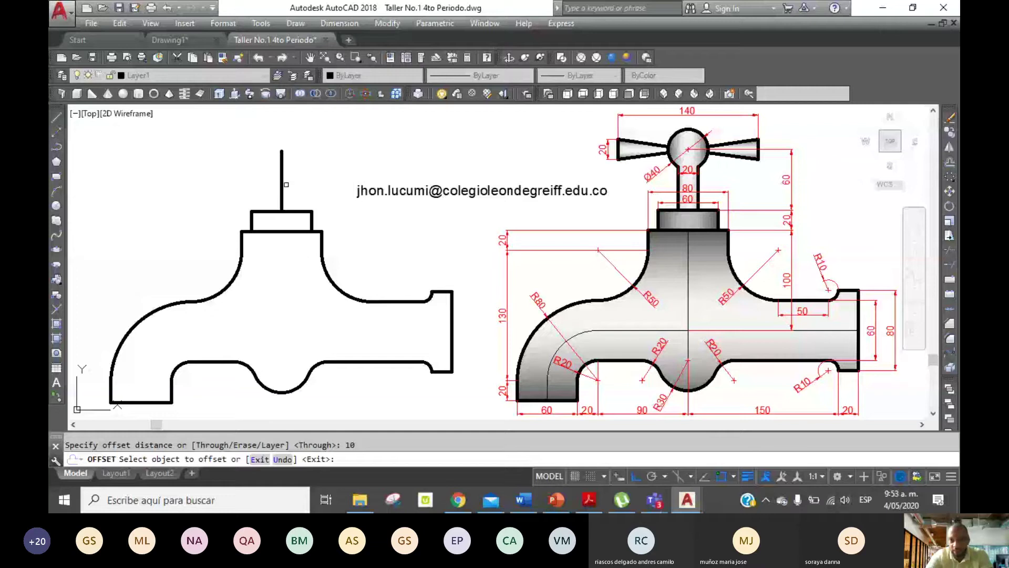
{"action": "left_click", "coordinate": [283, 182]}
{"action": "left_click", "coordinate": [269, 176]}
{"action": "left_click", "coordinate": [282, 173]}
{"action": "left_click", "coordinate": [296, 173]}
{"action": "key", "text": "Return"}
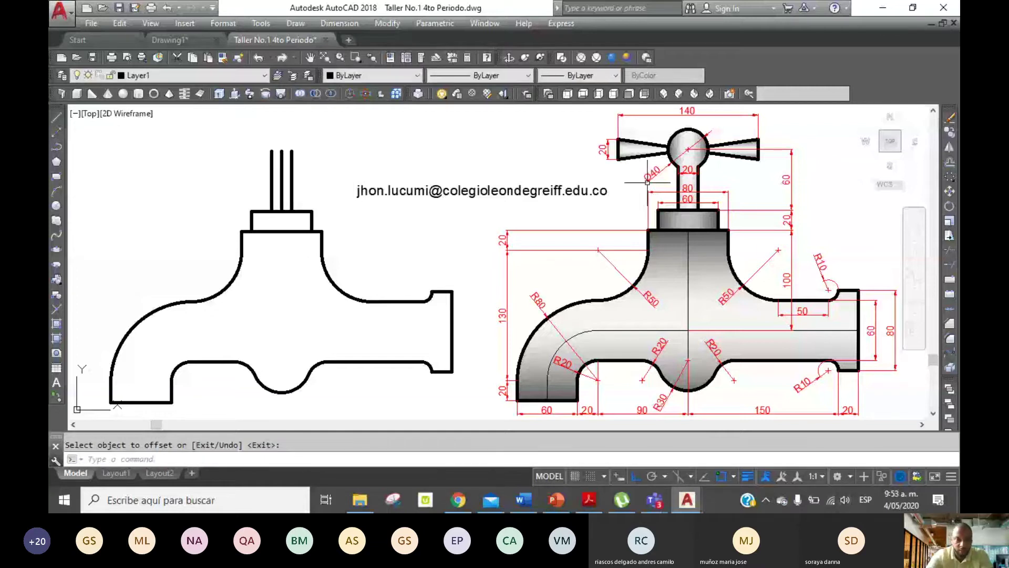
{"action": "left_click", "coordinate": [294, 23]}
{"action": "left_click", "coordinate": [442, 229]}
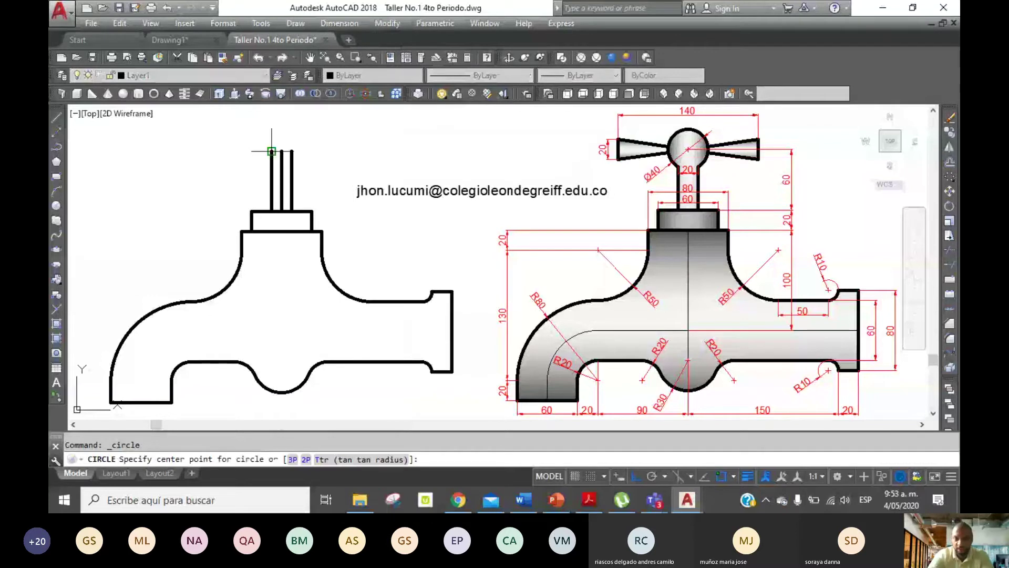
Draw a diameter-40 circle centred on the stem top
{"action": "left_click", "coordinate": [282, 152]}
{"action": "type", "text": "d"}
{"action": "key", "text": "Return"}
{"action": "type", "text": "40"}
{"action": "key", "text": "Return"}
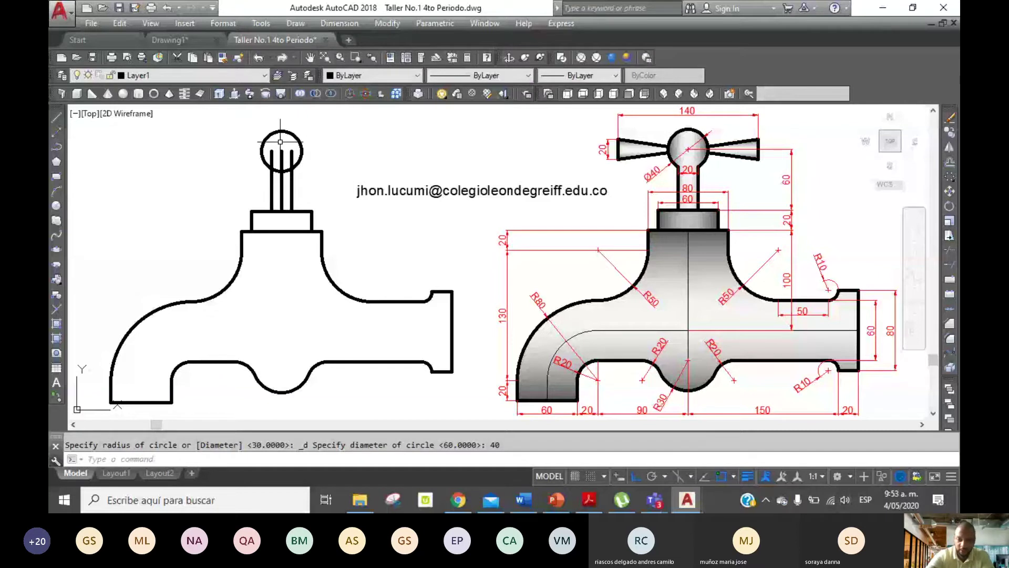
Start a second circle at the stem top, then cancel it and delete the unwanted object
{"action": "key", "text": "Return"}
{"action": "left_click", "coordinate": [281, 152]}
{"action": "type", "text": "4"}
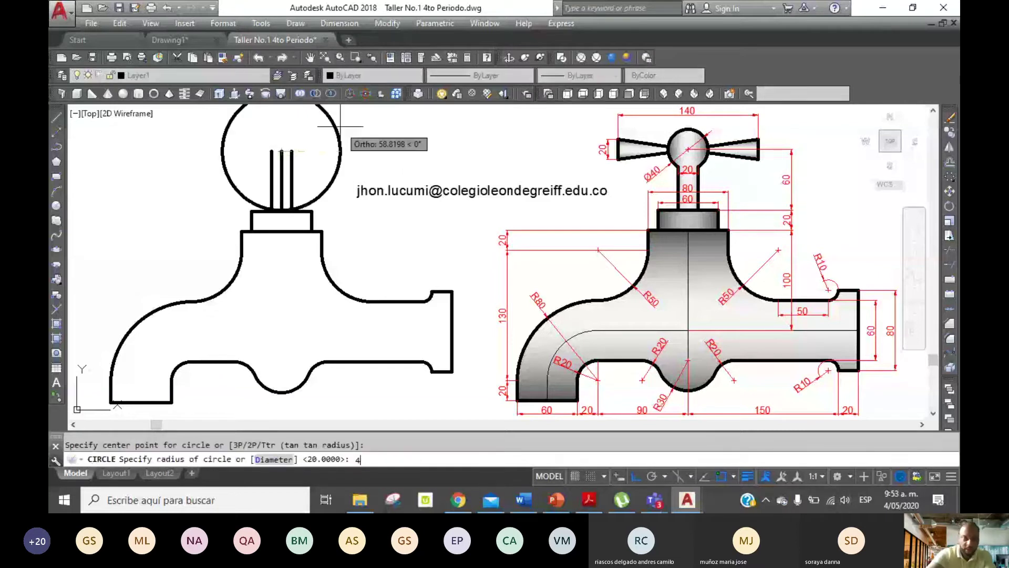
{"action": "key", "text": "Escape"}
{"action": "key", "text": "Delete"}
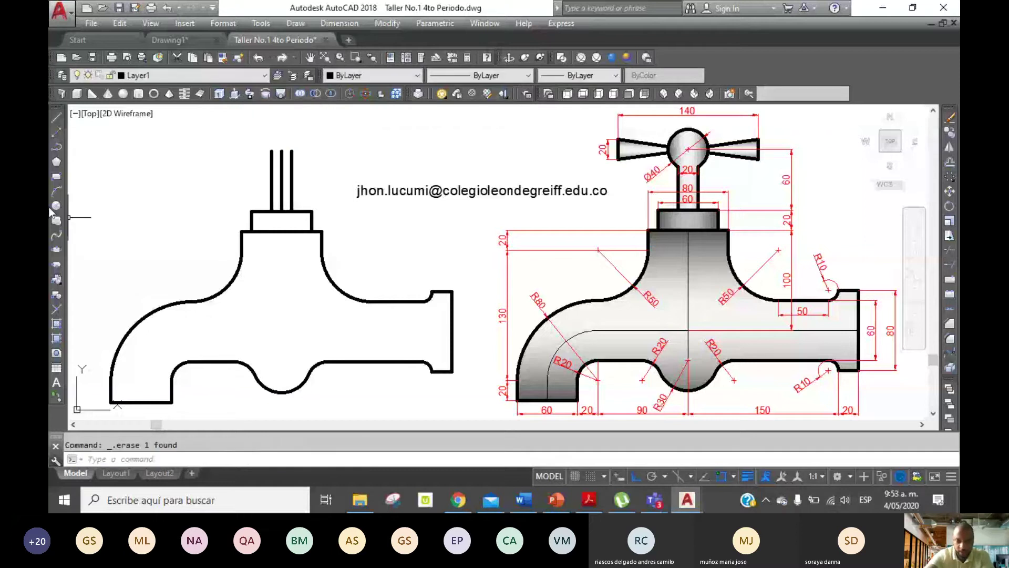
Draw a radius-20 knob circle on the stem top and begin trimming with all objects as edges
{"action": "left_click", "coordinate": [55, 206]}
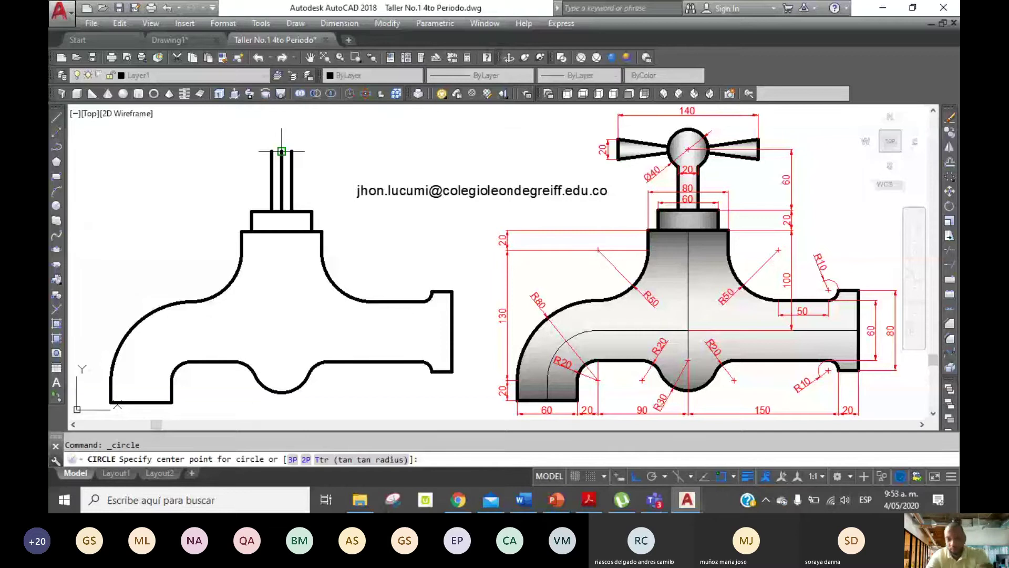
{"action": "left_click", "coordinate": [282, 151]}
{"action": "type", "text": "20"}
{"action": "key", "text": "Return"}
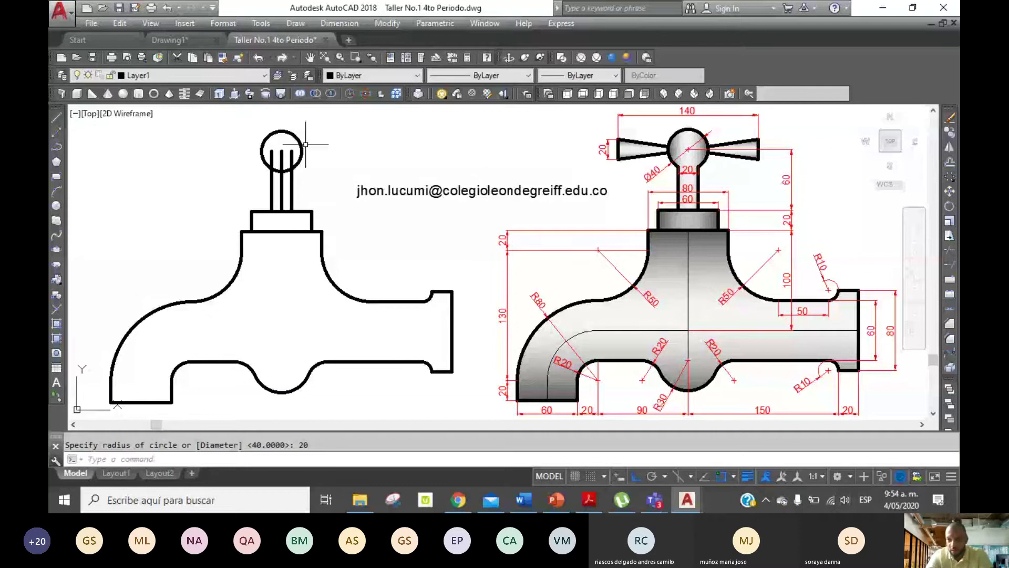
{"action": "type", "text": "tr"}
{"action": "key", "text": "Return"}
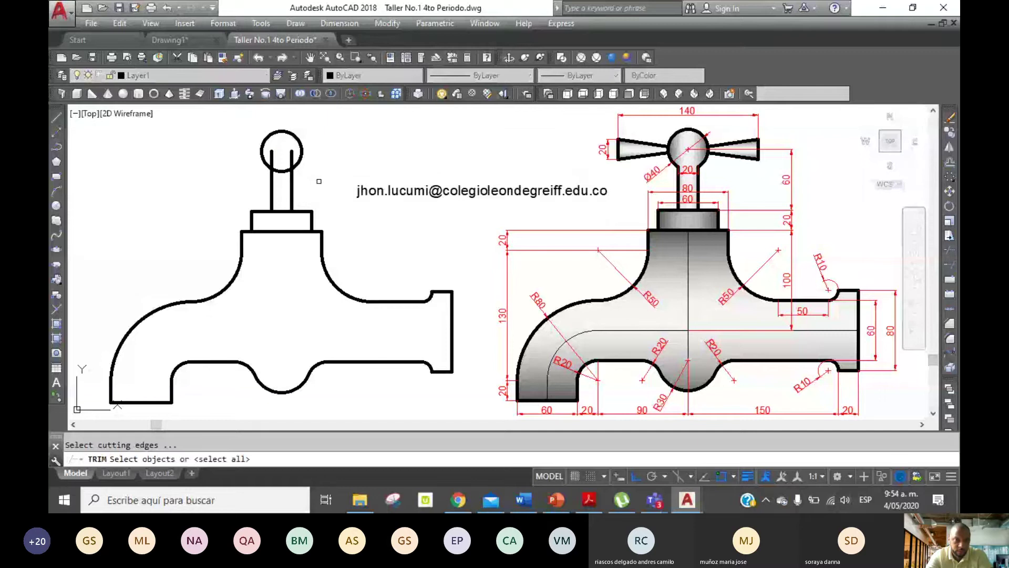
{"action": "key", "text": "Return"}
Trim the stem lines inside the knob circle and start a line from the circle's centre
{"action": "right_click", "coordinate": [293, 101]}
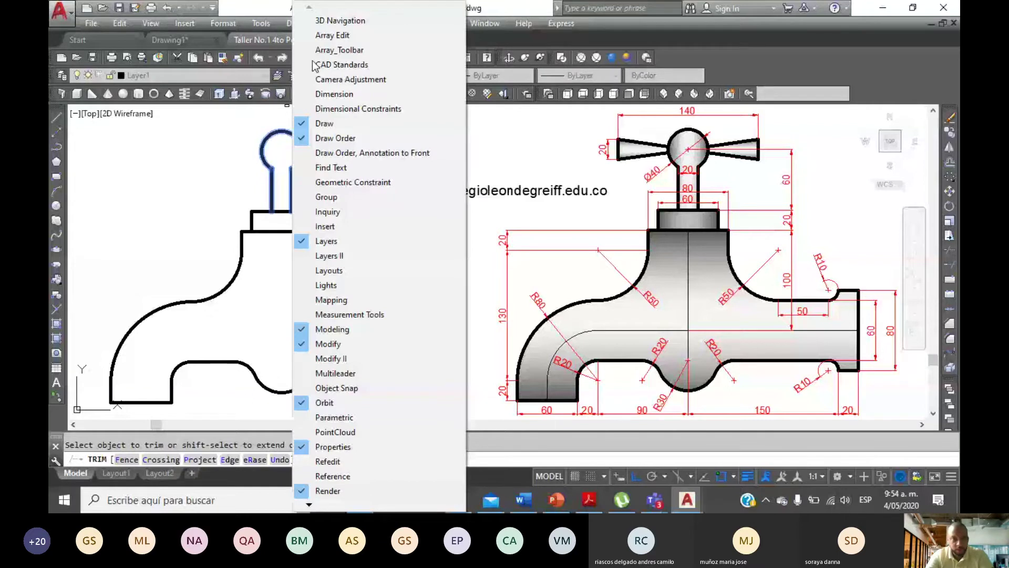
{"action": "key", "text": "Escape"}
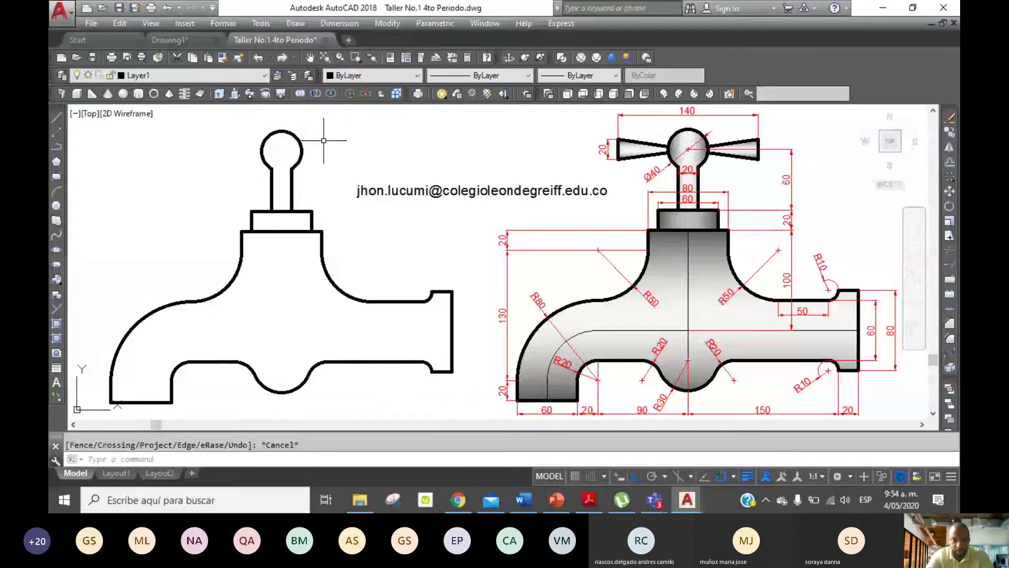
{"action": "left_click", "coordinate": [56, 116]}
{"action": "left_click", "coordinate": [282, 151]}
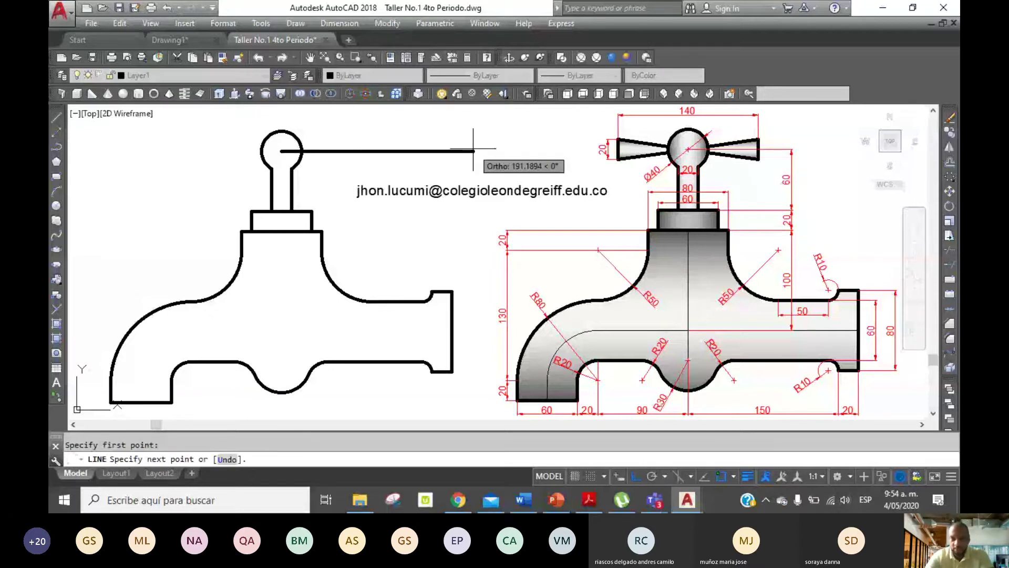
Draw a 70-unit horizontal line right of the knob and a vertical segment at its end
{"action": "type", "text": "70"}
{"action": "key", "text": "Return"}
{"action": "key", "text": "Return"}
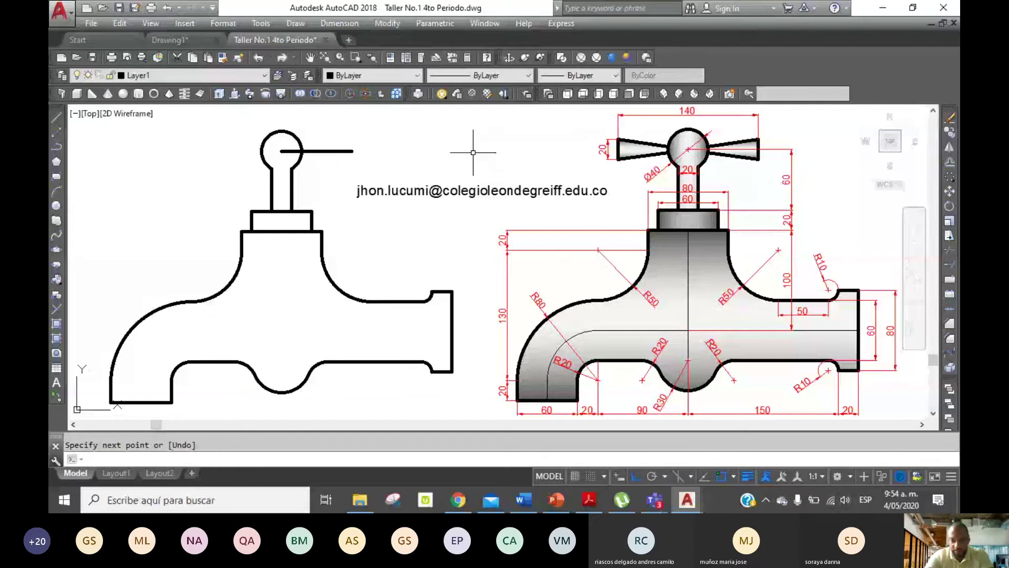
{"action": "key", "text": "Return"}
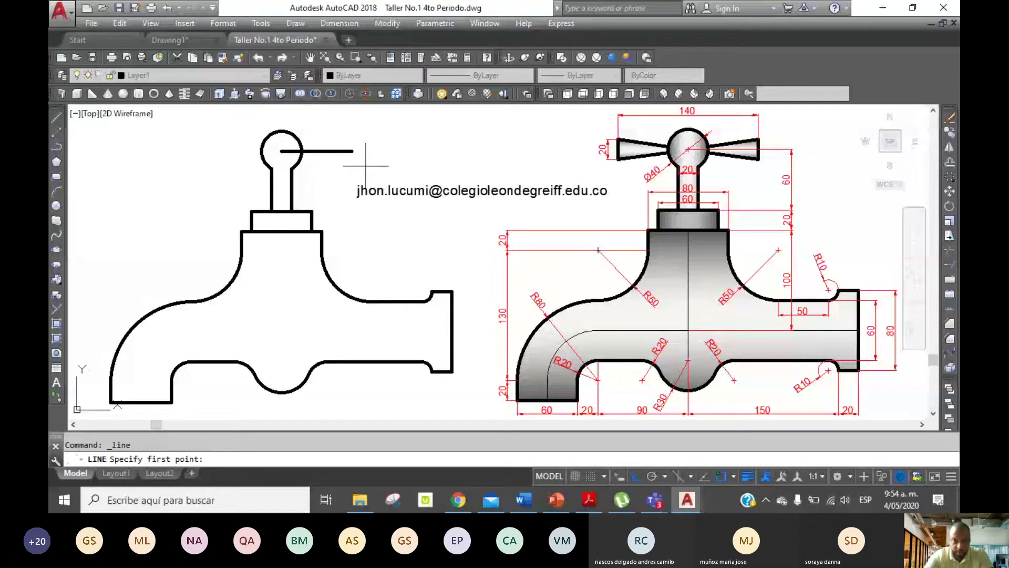
{"action": "left_click", "coordinate": [353, 152]}
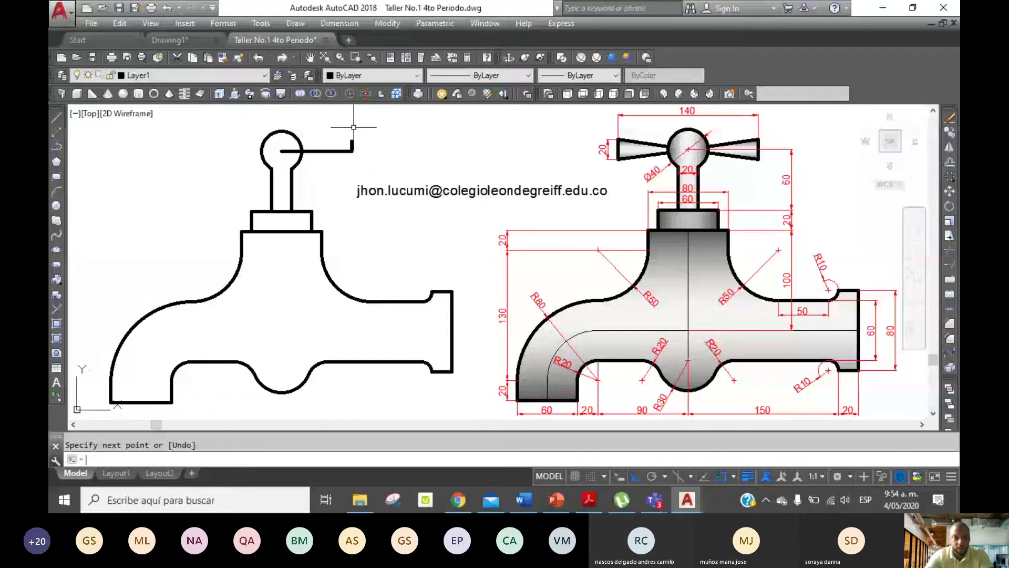
{"action": "key", "text": "Escape"}
{"action": "key", "text": "Return"}
{"action": "left_click", "coordinate": [352, 162]}
{"action": "left_click", "coordinate": [352, 139]}
{"action": "key", "text": "Return"}
{"action": "key", "text": "Return"}
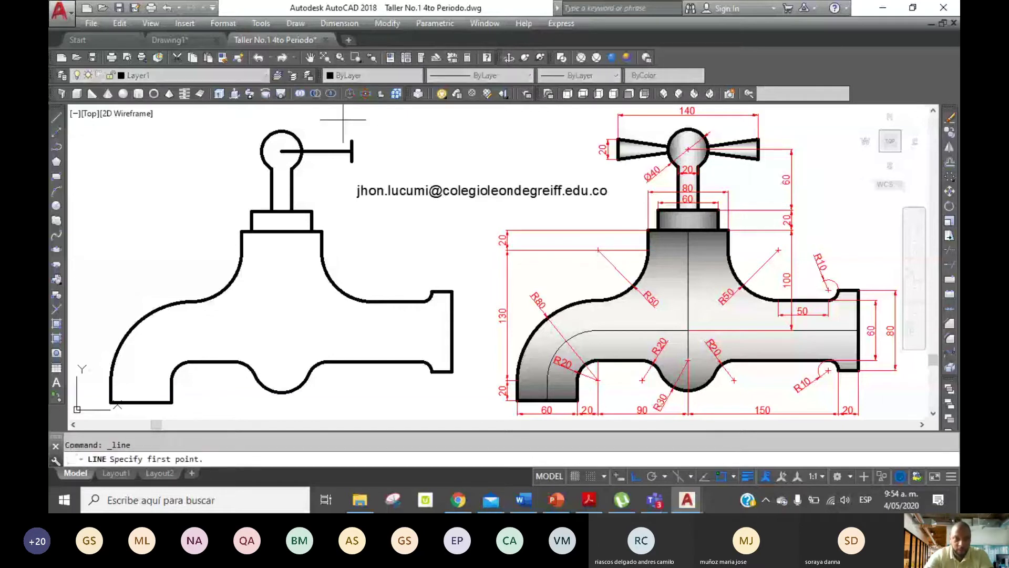
Draw the slanted lever line from the knob centre and select the middle horizontal line
{"action": "left_click", "coordinate": [281, 151]}
{"action": "left_click", "coordinate": [352, 141]}
{"action": "right_click", "coordinate": [388, 117]}
{"action": "left_click", "coordinate": [410, 122]}
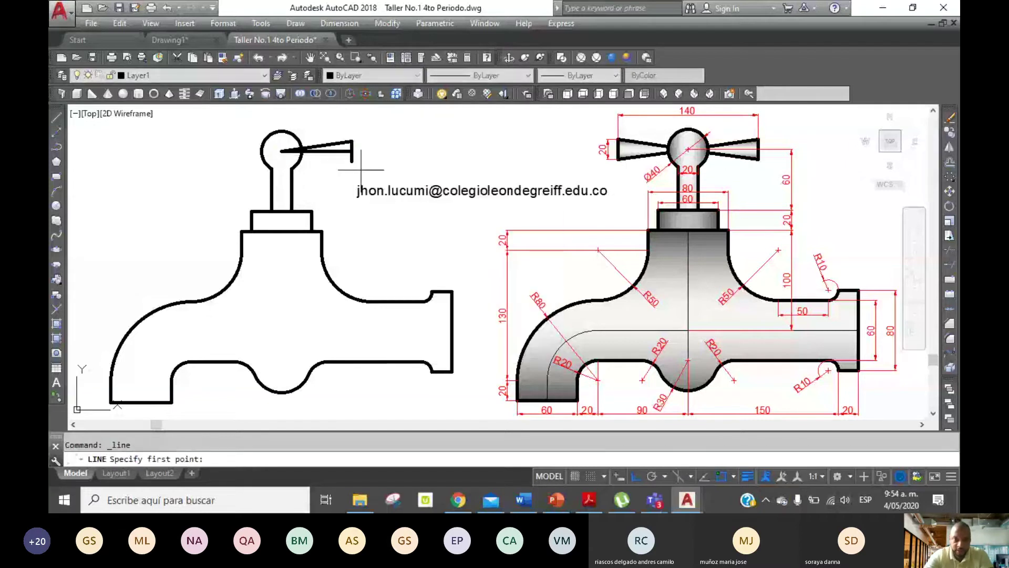
{"action": "key", "text": "Escape"}
{"action": "left_click", "coordinate": [333, 151]}
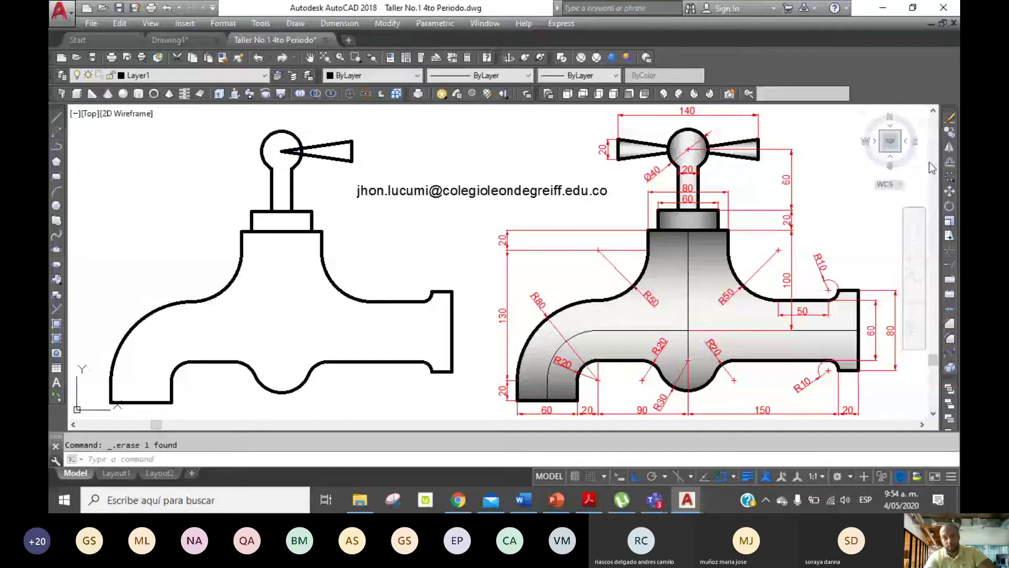
Trim the lever lines inside the knob circle
{"action": "type", "text": "tr"}
{"action": "key", "text": "Return"}
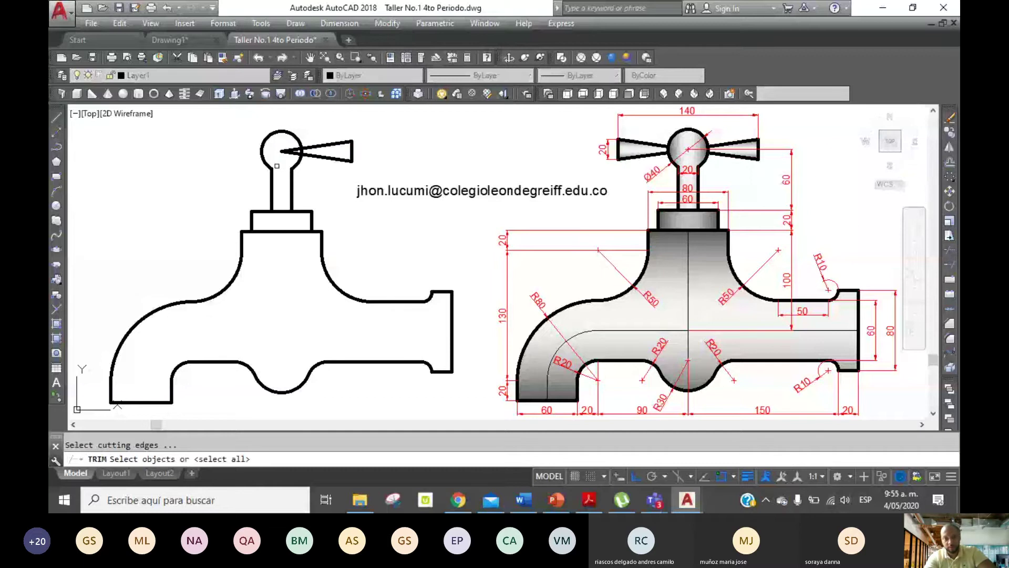
{"action": "key", "text": "Return"}
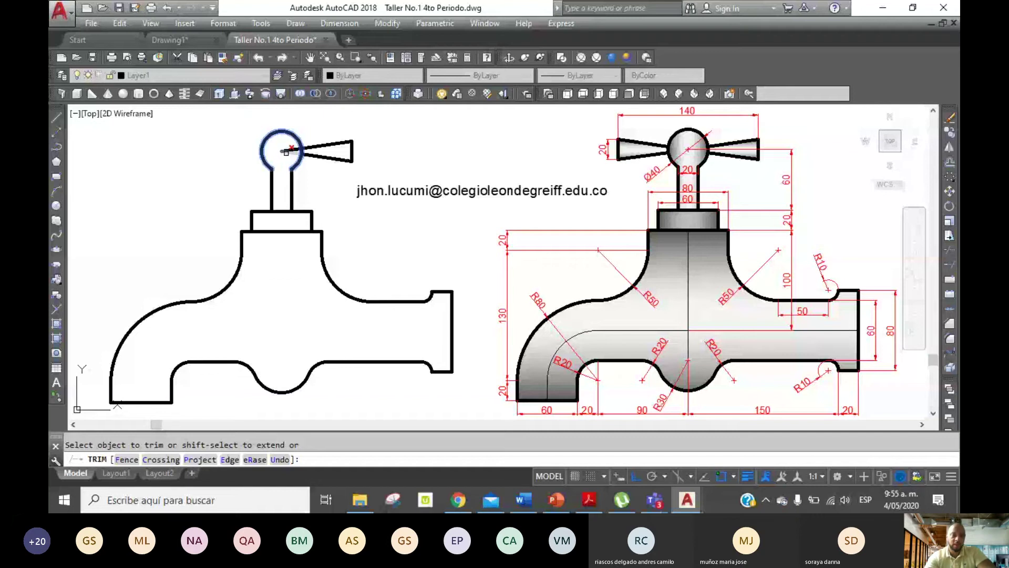
{"action": "key", "text": "Return"}
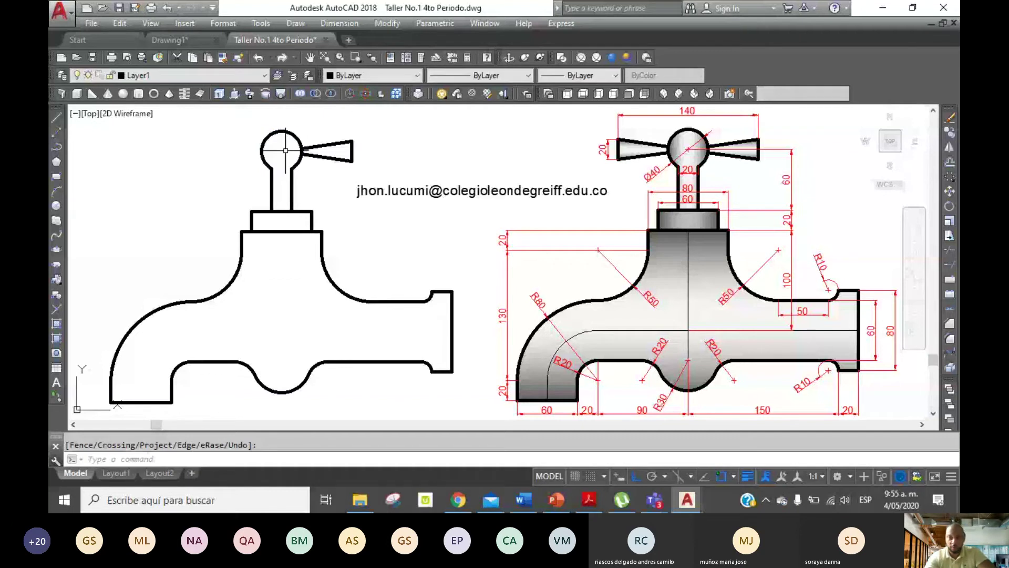
{"action": "left_click", "coordinate": [396, 94]}
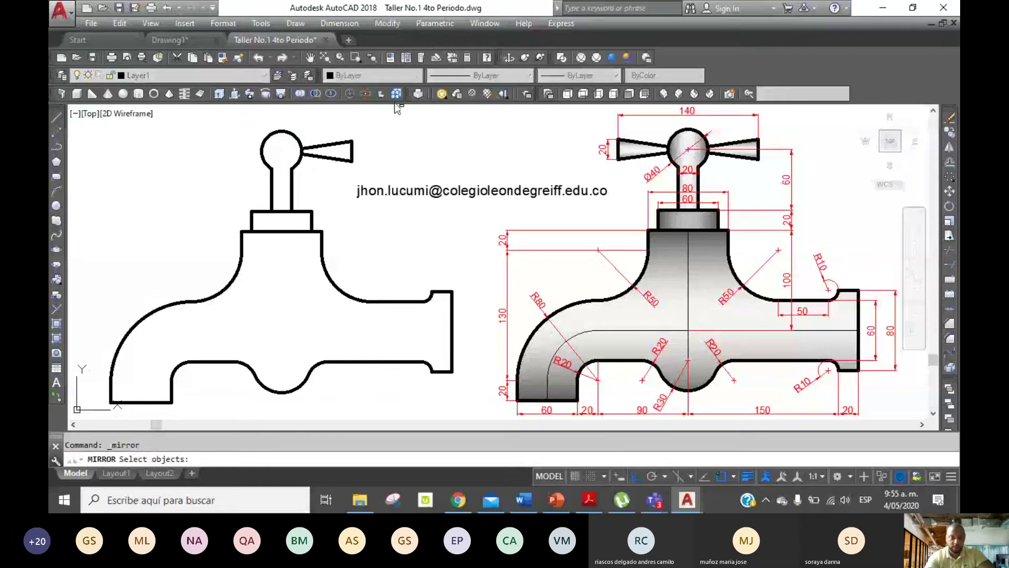
Mirror the right lever about the vertical line through the knob centre, keeping the original
{"action": "left_click", "coordinate": [337, 151]}
{"action": "key", "text": "Return"}
{"action": "left_click", "coordinate": [282, 152]}
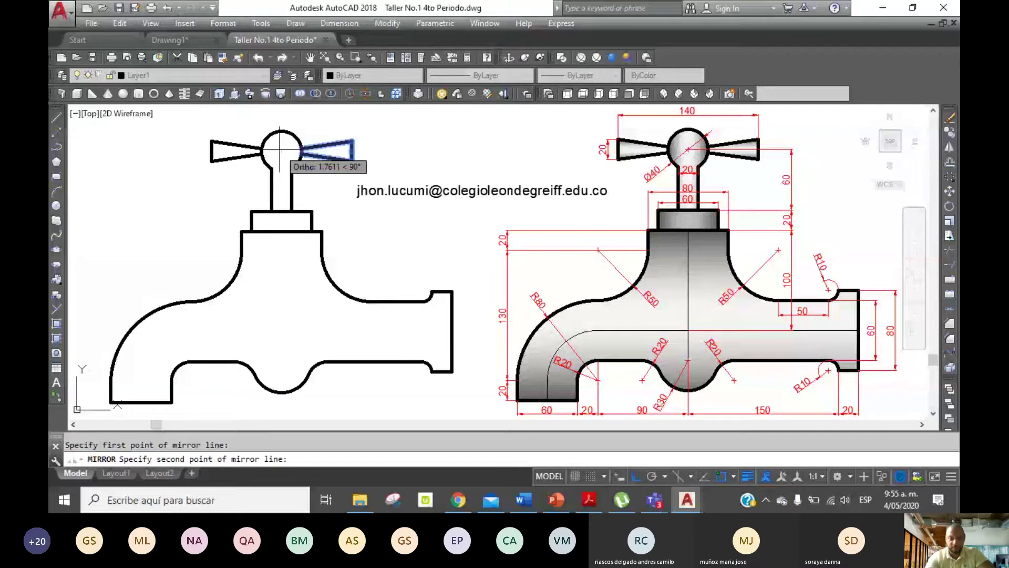
{"action": "left_click", "coordinate": [280, 150]}
{"action": "key", "text": "Return"}
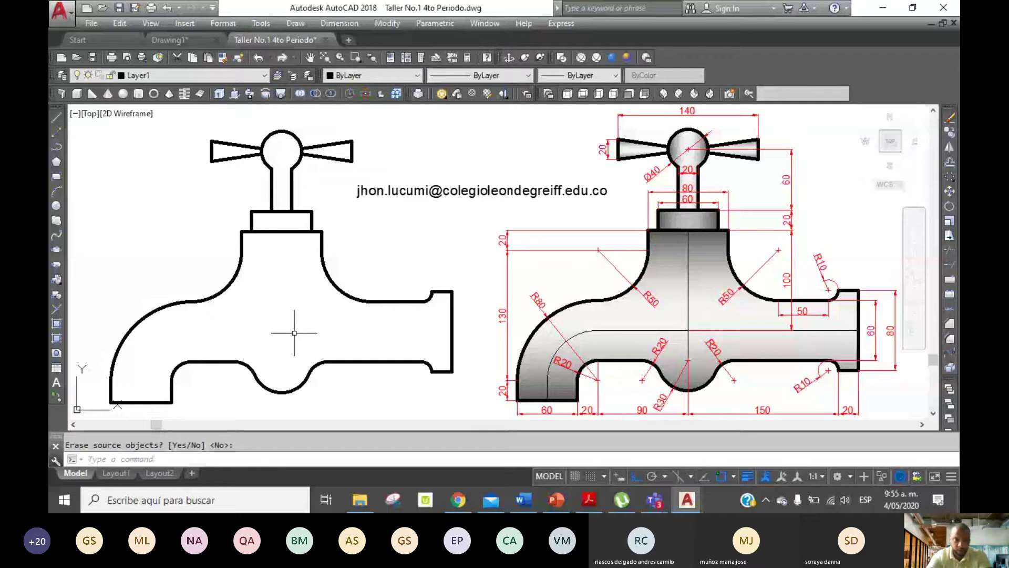
{"action": "left_click", "coordinate": [57, 338]}
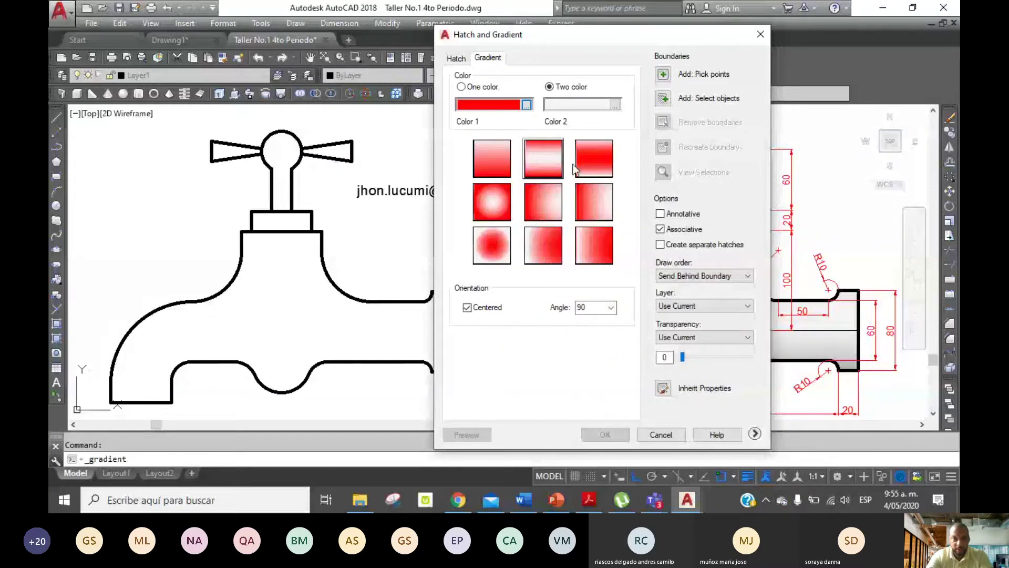
Fill the faucet body and both levers with the red-to-white gradient
{"action": "left_click", "coordinate": [663, 74]}
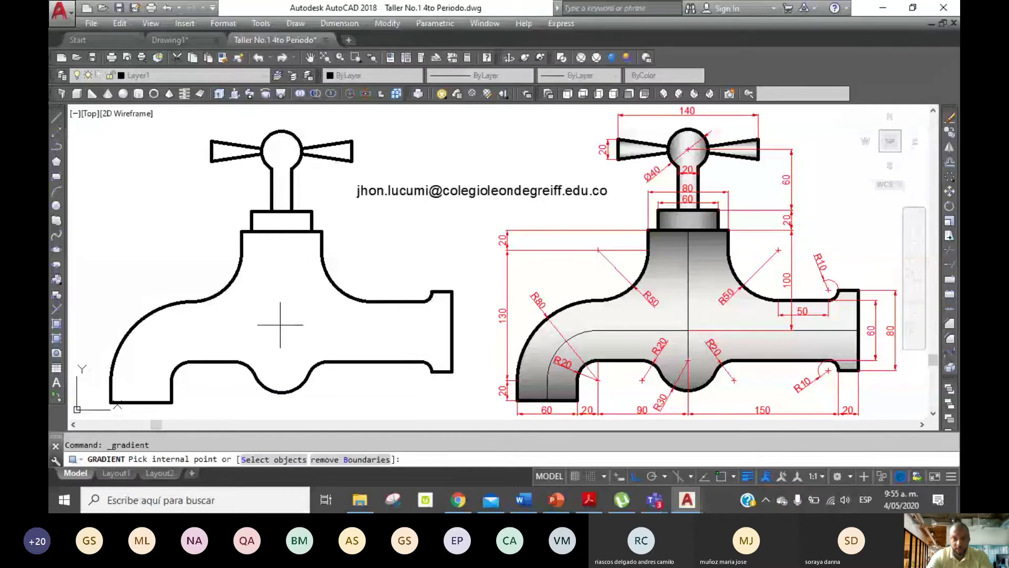
{"action": "left_click", "coordinate": [280, 325]}
{"action": "right_click", "coordinate": [408, 315]}
{"action": "left_click", "coordinate": [423, 327]}
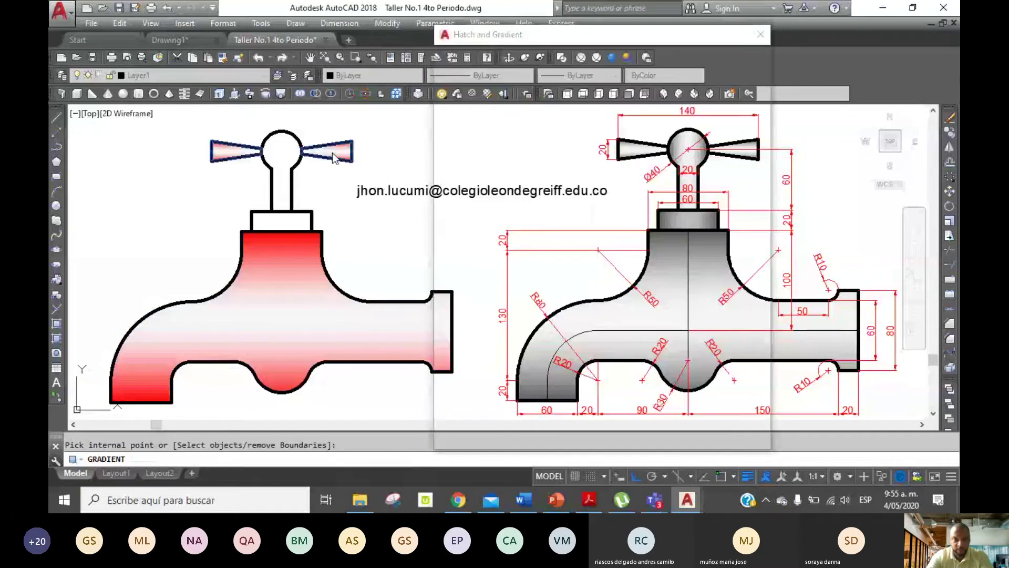
{"action": "left_click", "coordinate": [333, 157]}
{"action": "key", "text": "Return"}
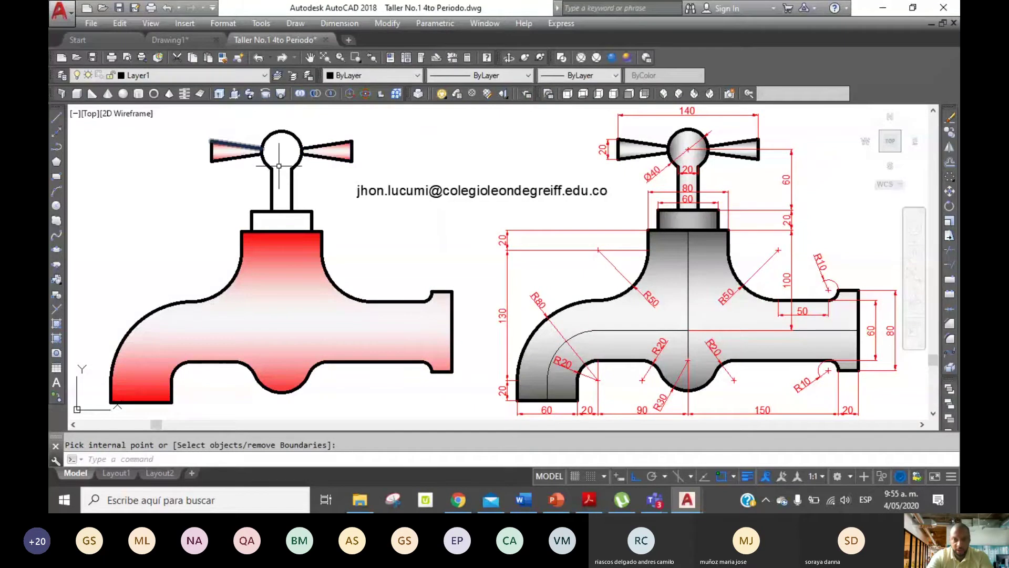
Set gradient angle 0 with the centred pattern, fill the knob and stem, then undo
{"action": "left_click", "coordinate": [279, 166]}
{"action": "key", "text": "Return"}
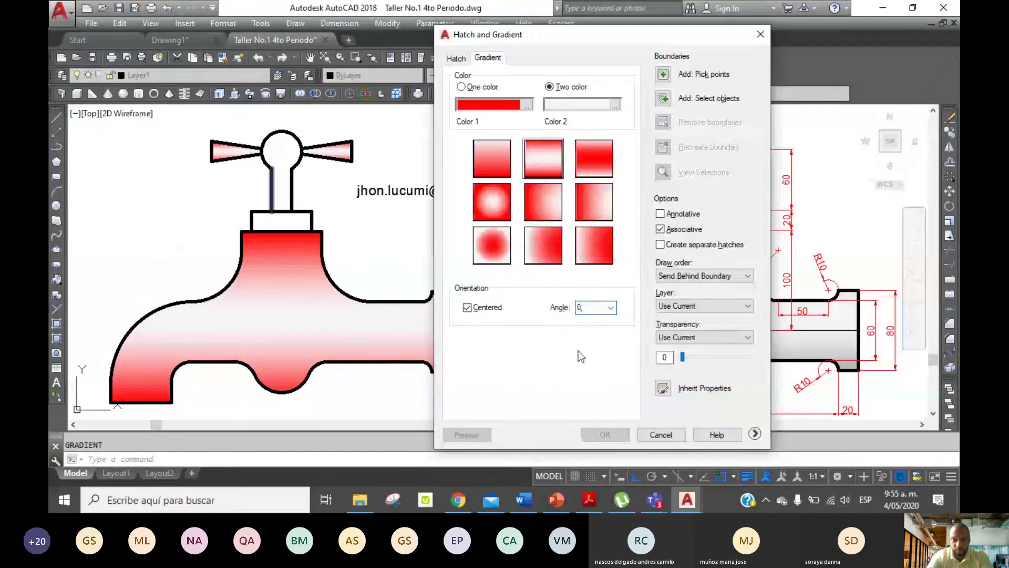
{"action": "left_click", "coordinate": [583, 257]}
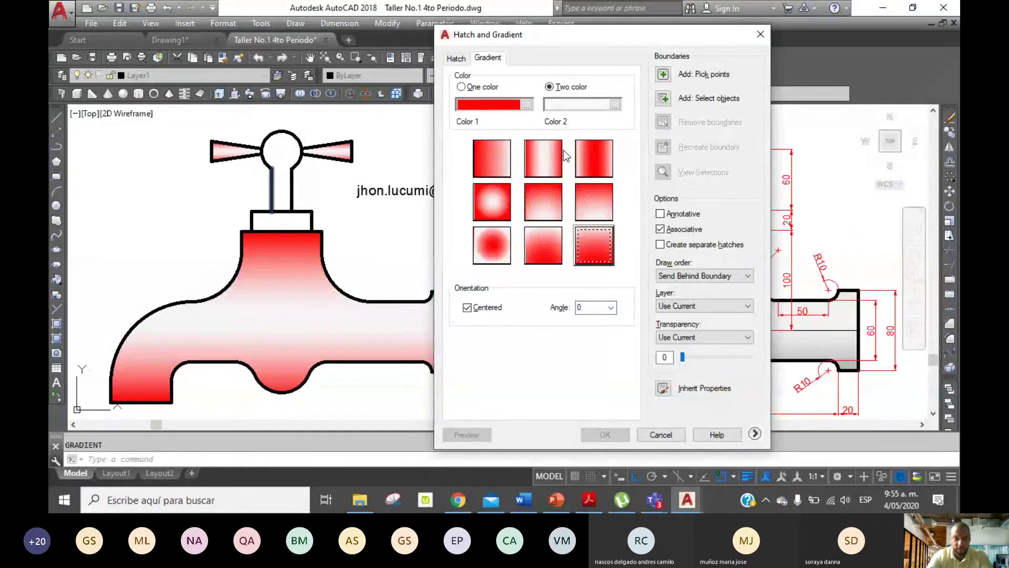
{"action": "left_click", "coordinate": [536, 157]}
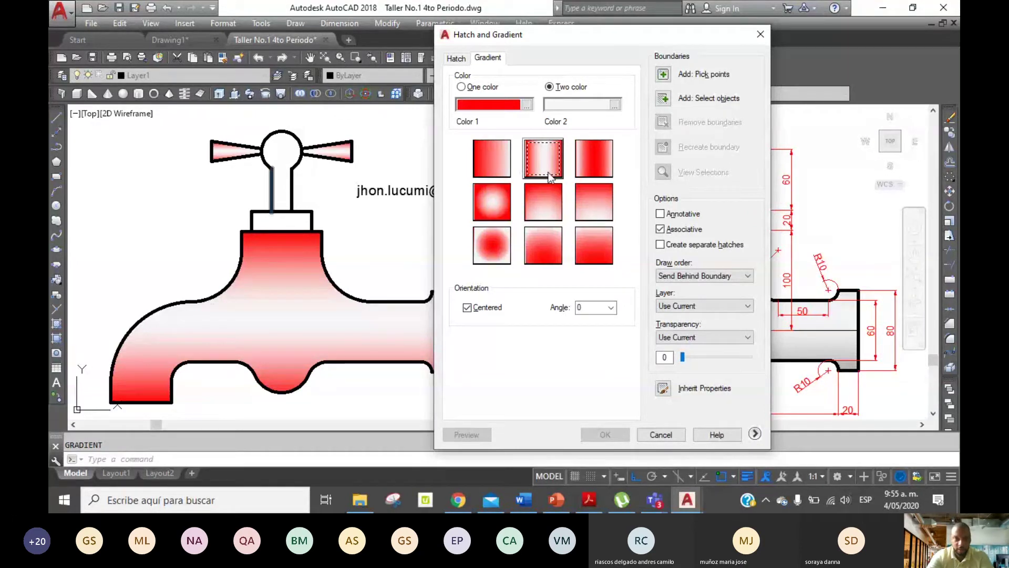
{"action": "left_click", "coordinate": [663, 74]}
{"action": "key", "text": "Return"}
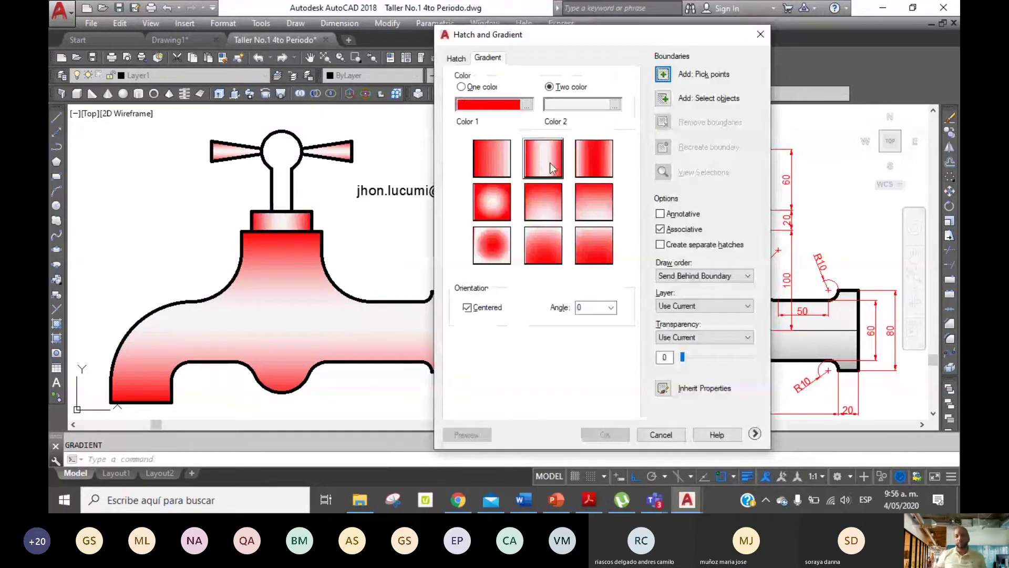
{"action": "left_click", "coordinate": [663, 74]}
{"action": "left_click", "coordinate": [283, 184]}
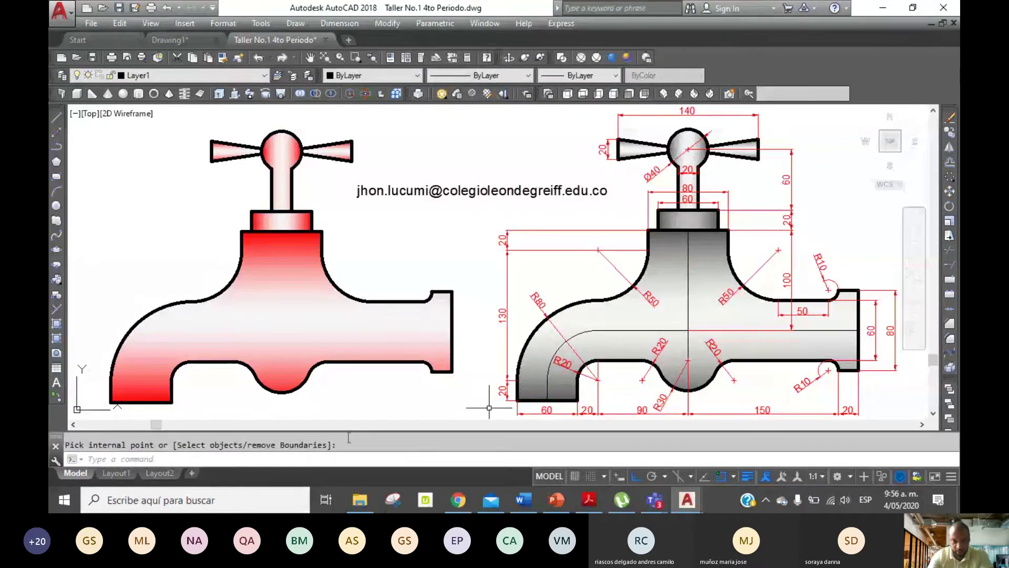
{"action": "key", "text": "ctrl+z"}
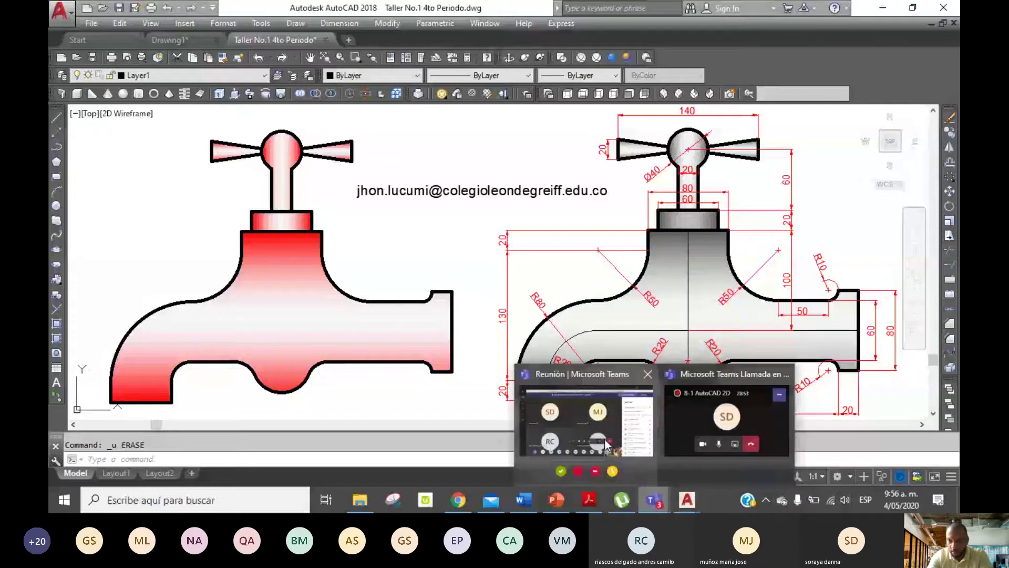
Admit the waiting student from the Teams meeting lobby and return to the AutoCAD drawing
{"action": "left_click", "coordinate": [607, 443]}
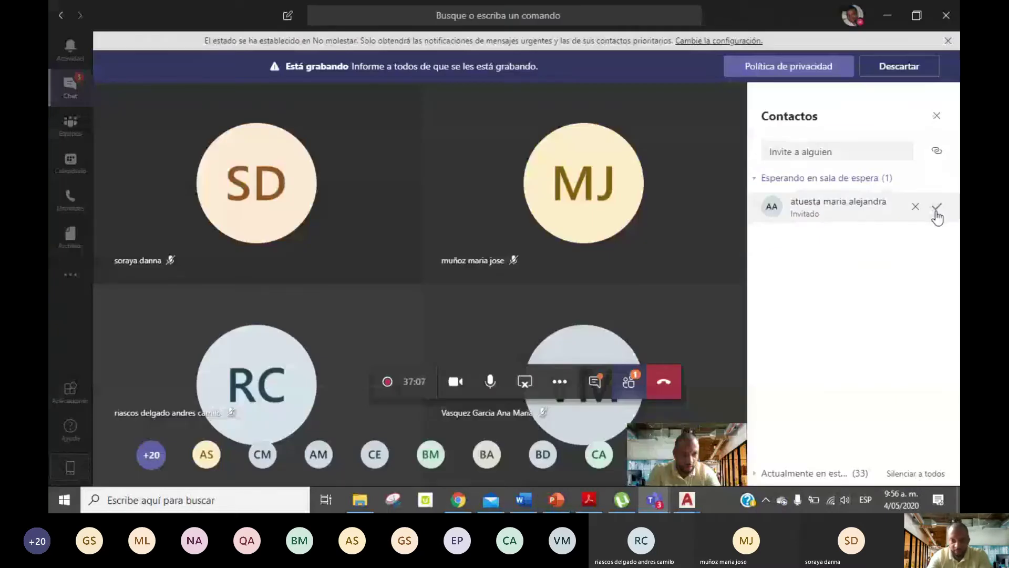
{"action": "left_click", "coordinate": [936, 208]}
{"action": "mouse_move", "coordinate": [687, 500]}
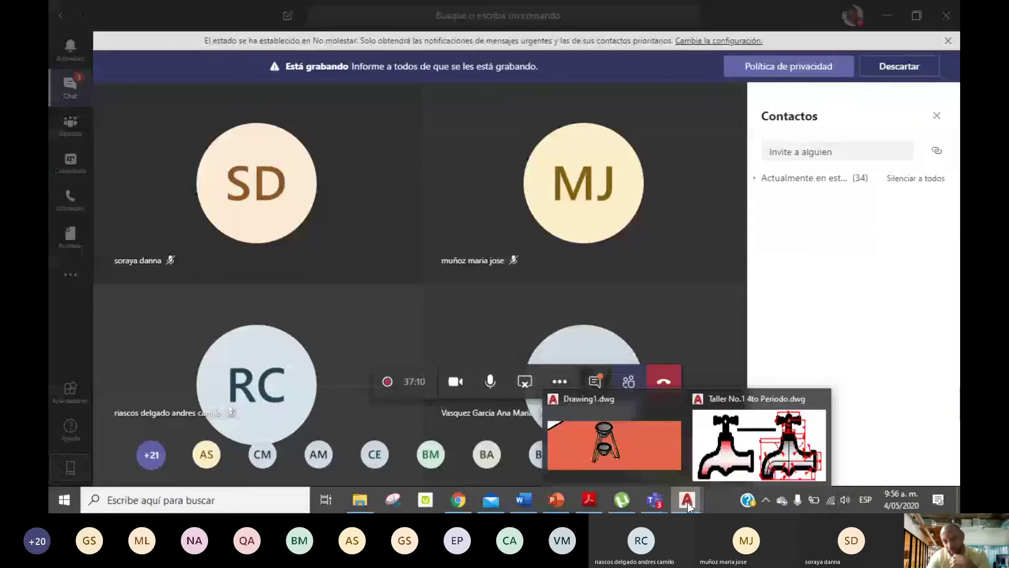
{"action": "left_click", "coordinate": [688, 502]}
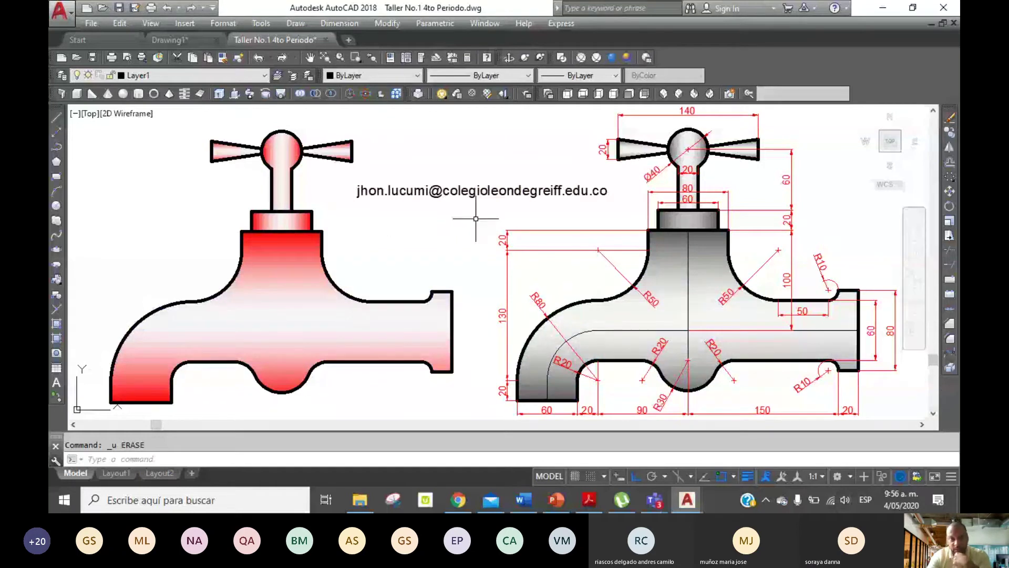
Show the Draw Order toolbar and send the left faucet's gradient hatch to the back
{"action": "right_click", "coordinate": [386, 101]}
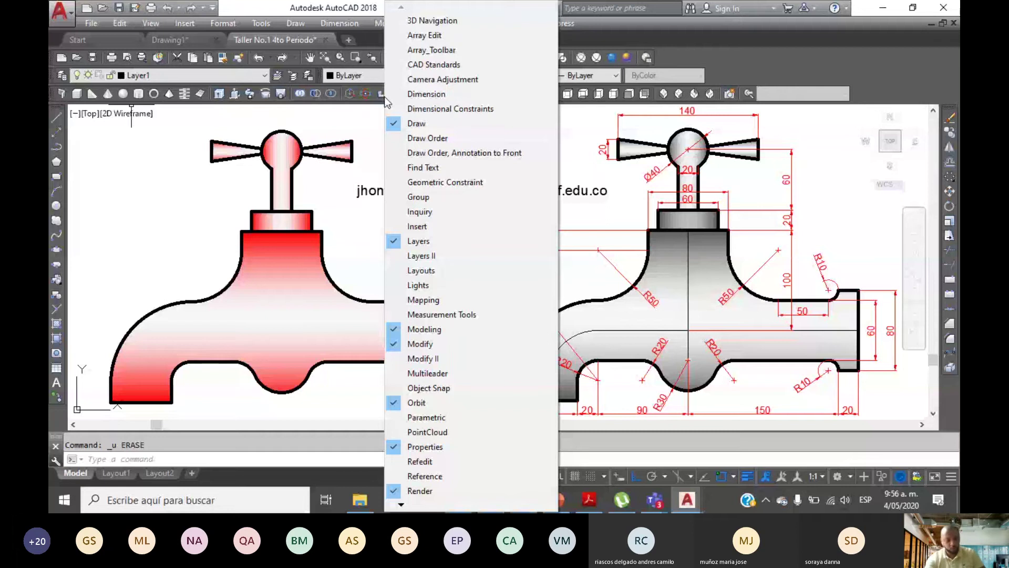
{"action": "left_click", "coordinate": [462, 141]}
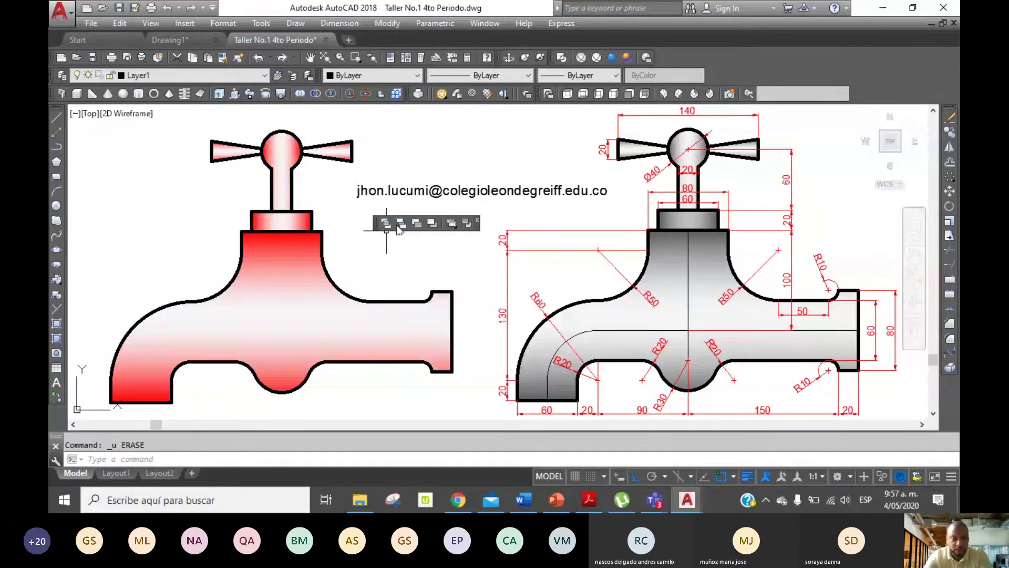
{"action": "left_click", "coordinate": [401, 224]}
{"action": "left_click", "coordinate": [270, 320]}
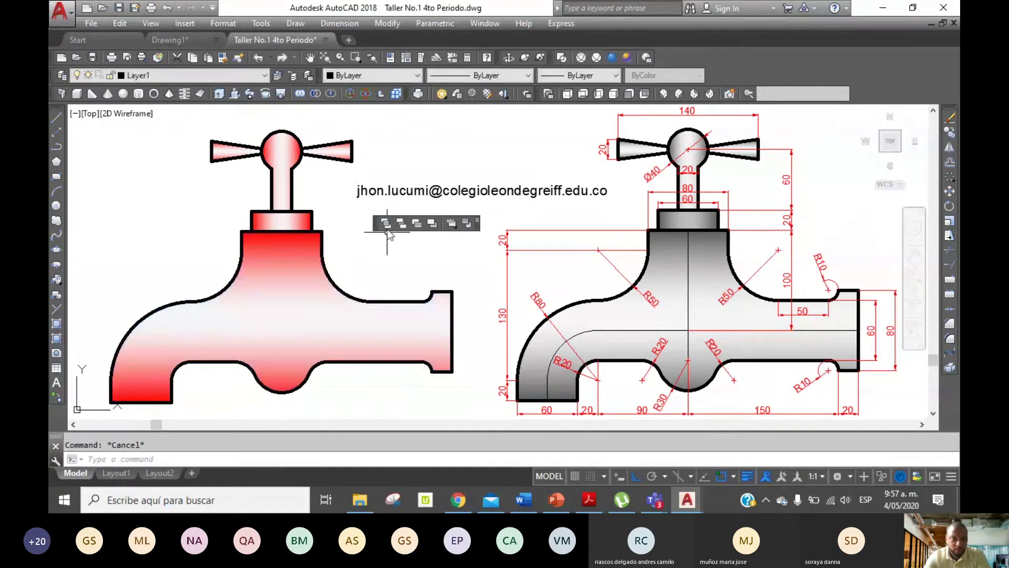
{"action": "key", "text": "Return"}
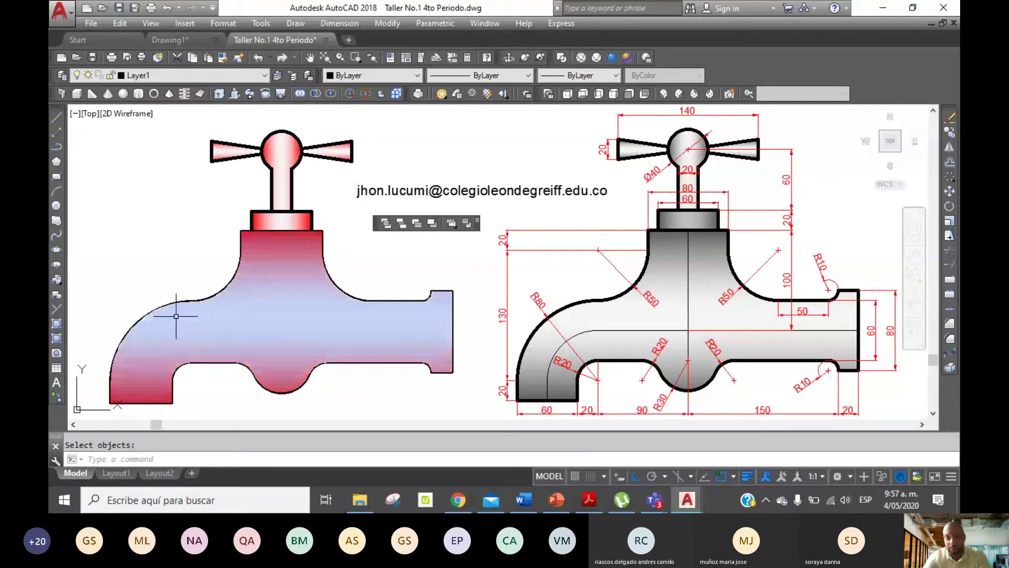
Send the left faucet's gradient hatch behind its outline again, then toggle the Teams microphone
{"action": "left_click", "coordinate": [414, 225]}
{"action": "left_click", "coordinate": [320, 298]}
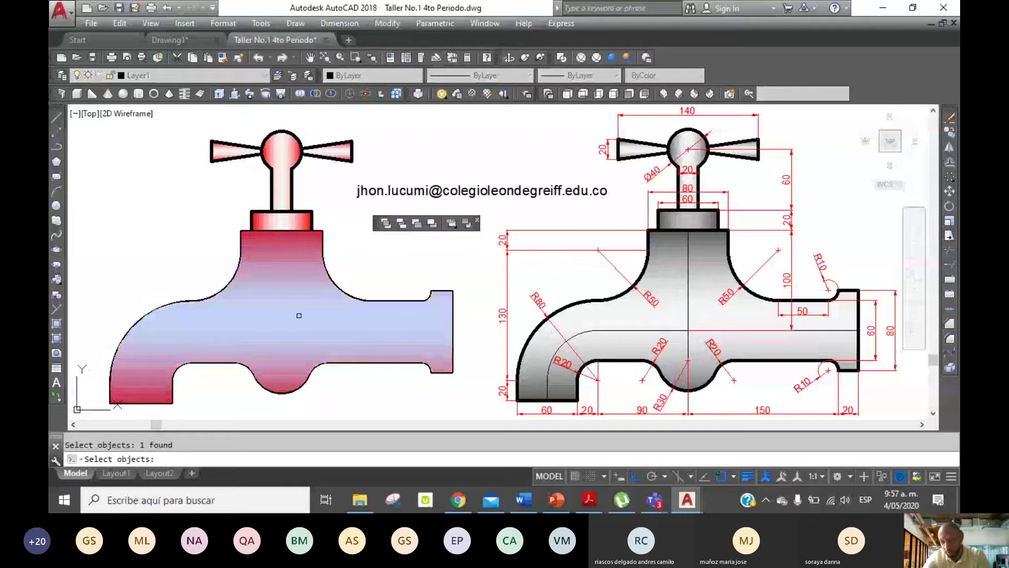
{"action": "key", "text": "Return"}
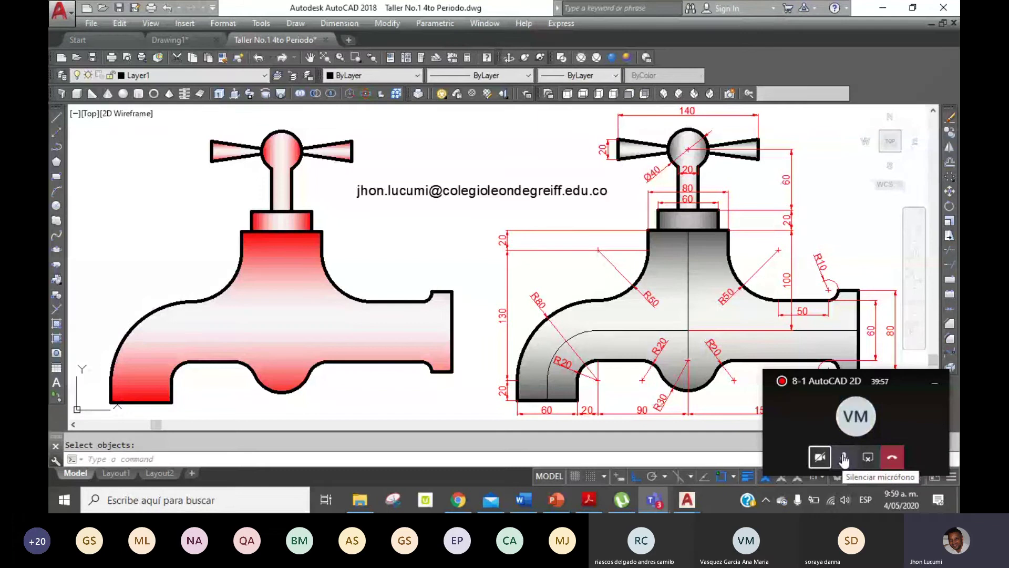
{"action": "left_click", "coordinate": [843, 459]}
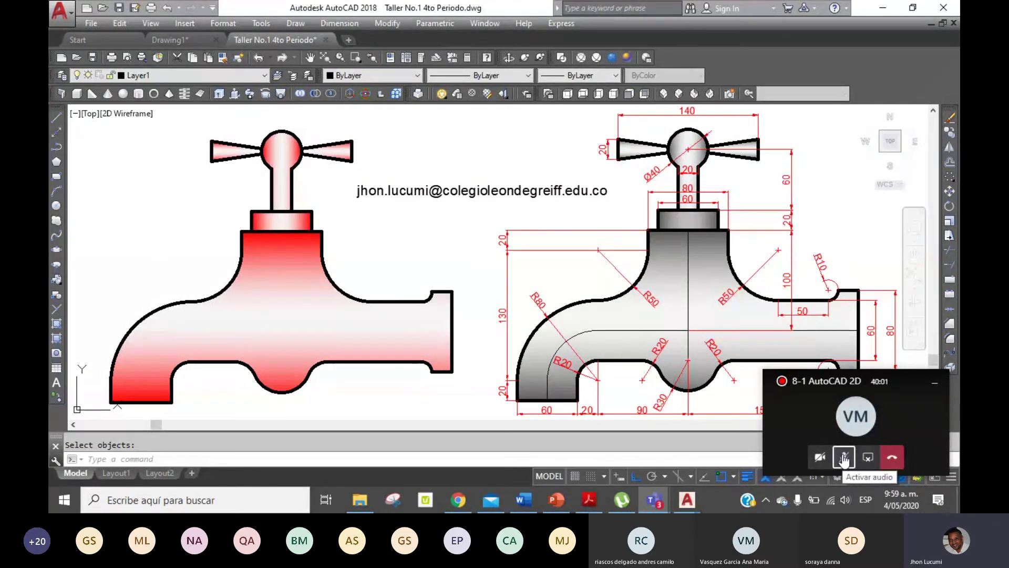
{"action": "mouse_move", "coordinate": [653, 500]}
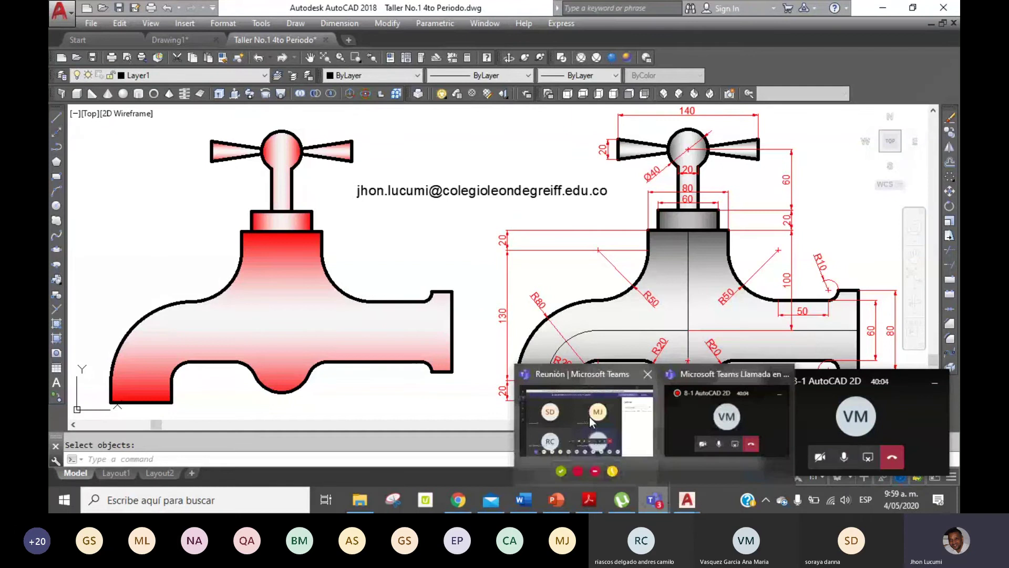
Bring the Teams class meeting forward, close the mini call window, and show the meeting chat
{"action": "left_click", "coordinate": [589, 416]}
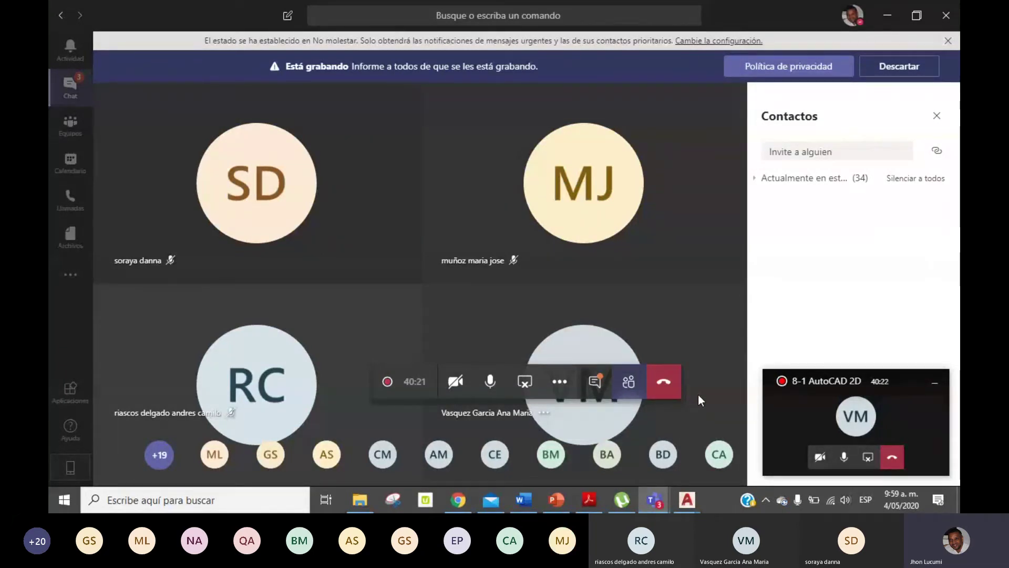
{"action": "left_click", "coordinate": [934, 383]}
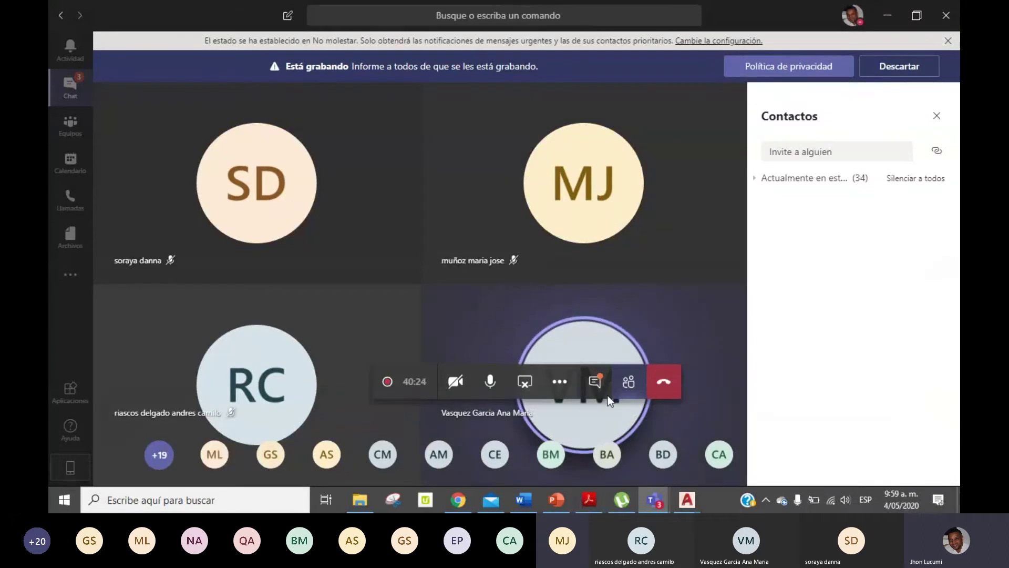
{"action": "left_click", "coordinate": [596, 382]}
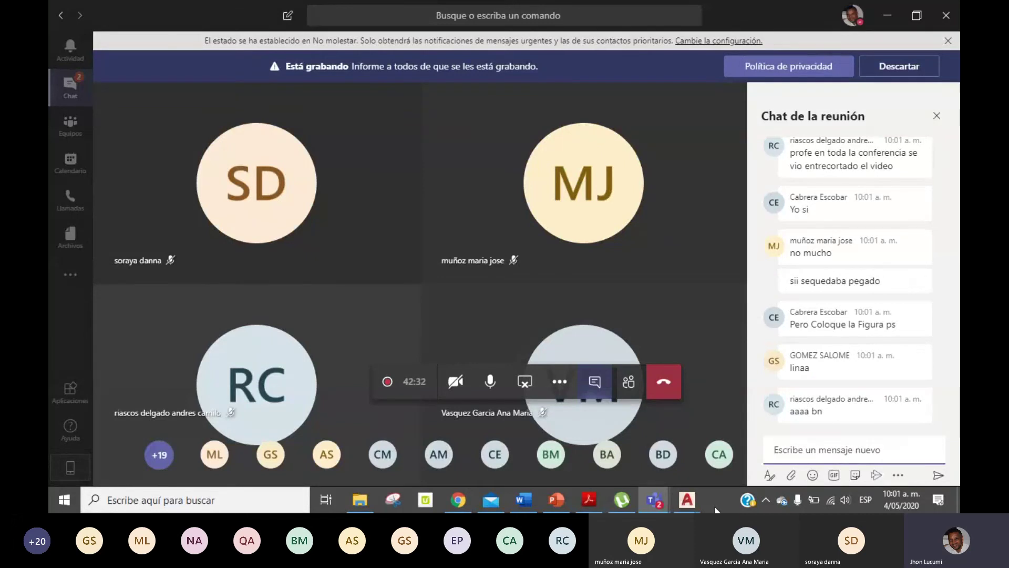
{"action": "mouse_move", "coordinate": [687, 500]}
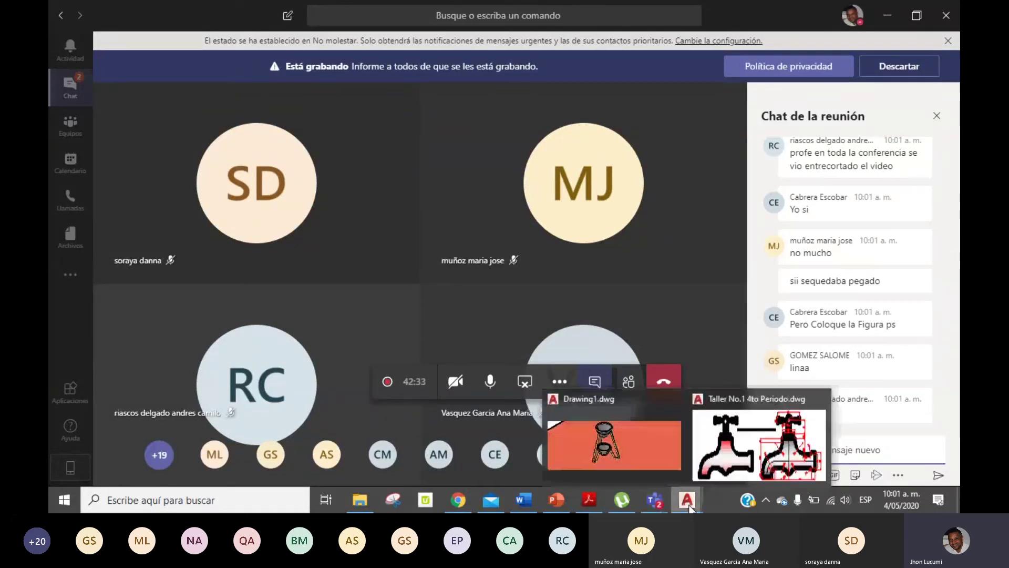
Back in AutoCAD, crossing-select the red-gradient left faucet's body and handle and erase them
{"action": "left_click", "coordinate": [717, 437]}
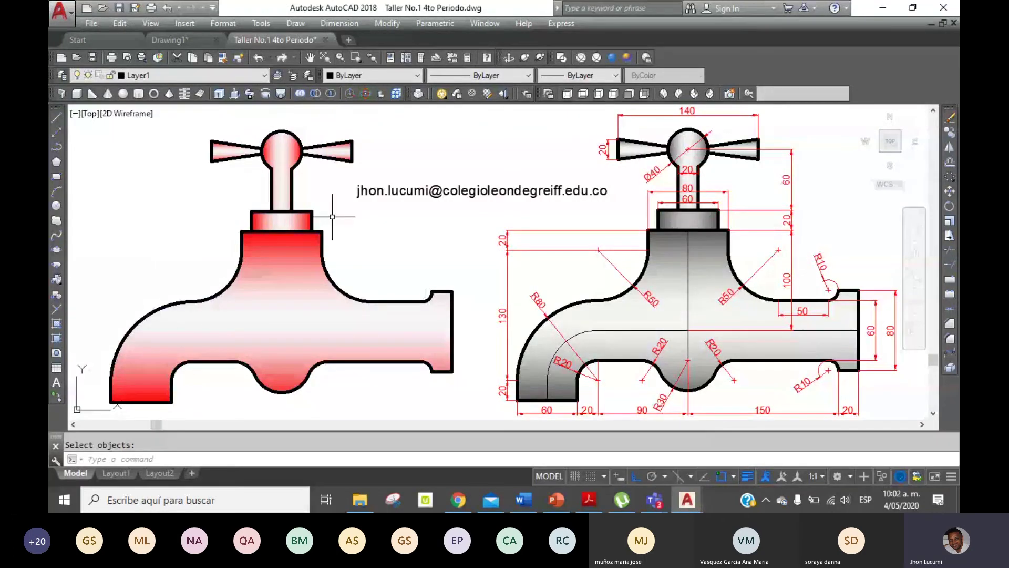
{"action": "left_click", "coordinate": [337, 268]}
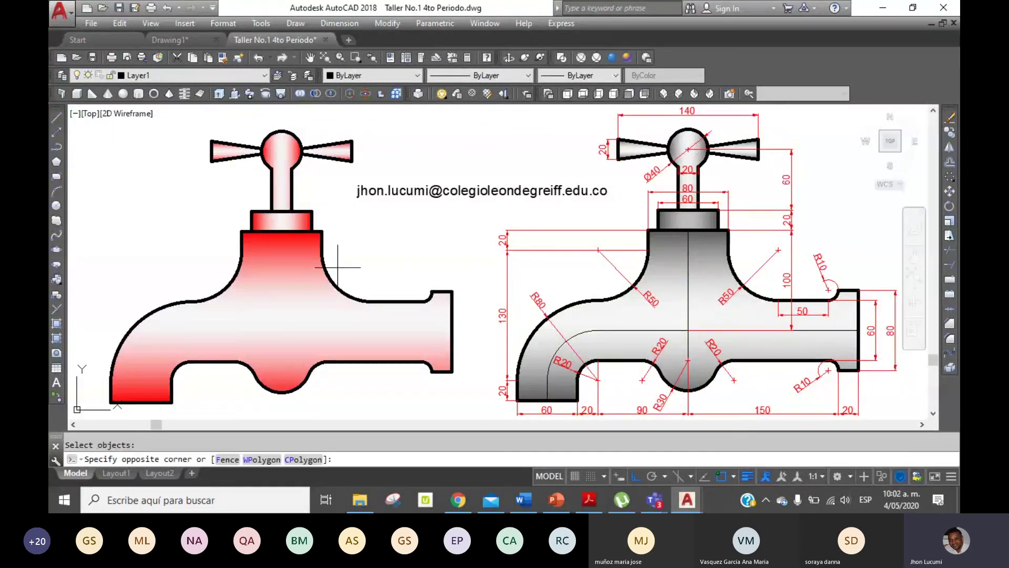
{"action": "left_click", "coordinate": [228, 132]}
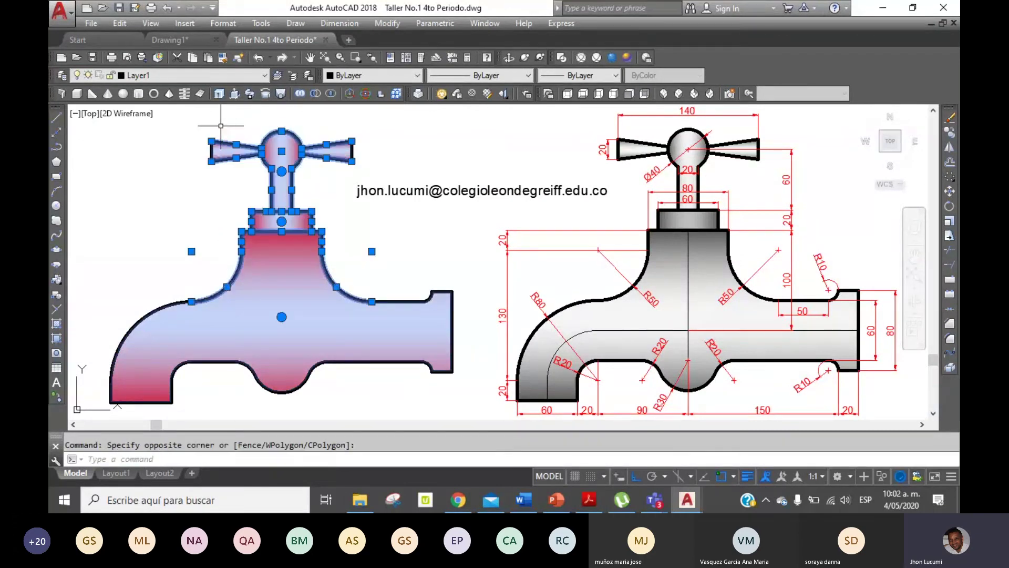
{"action": "left_click", "coordinate": [406, 170]}
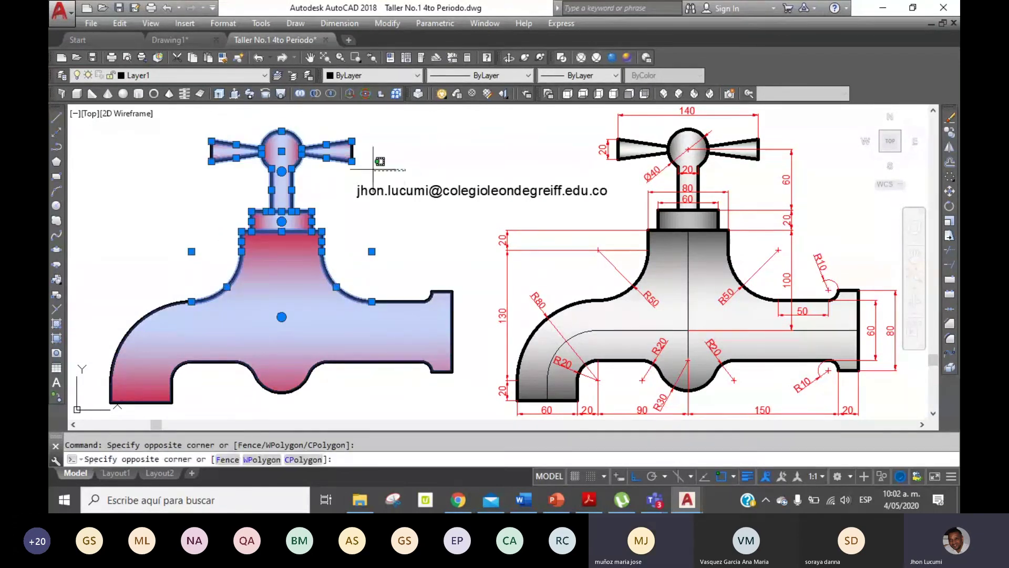
{"action": "left_click", "coordinate": [205, 132]}
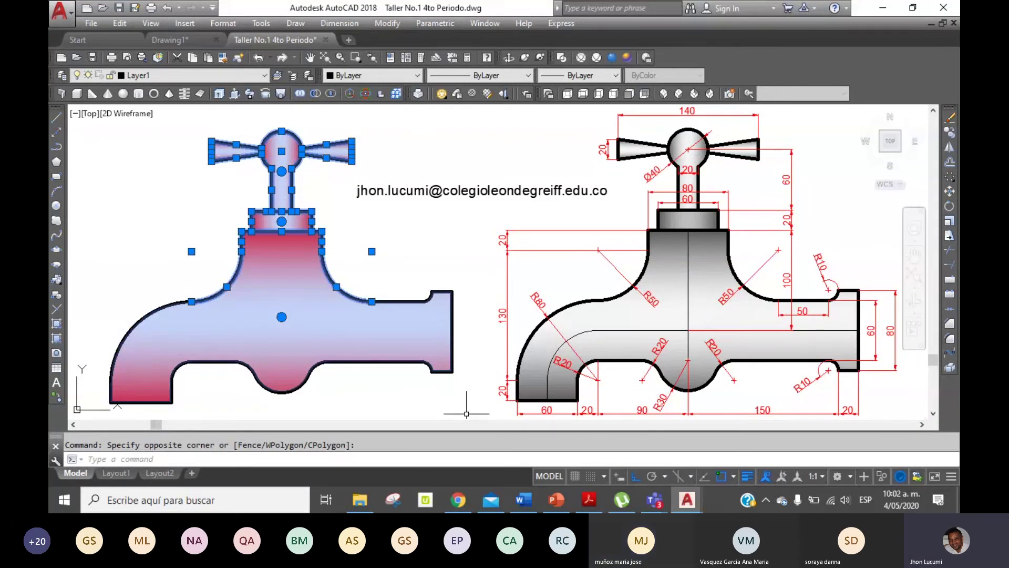
{"action": "key", "text": "Delete"}
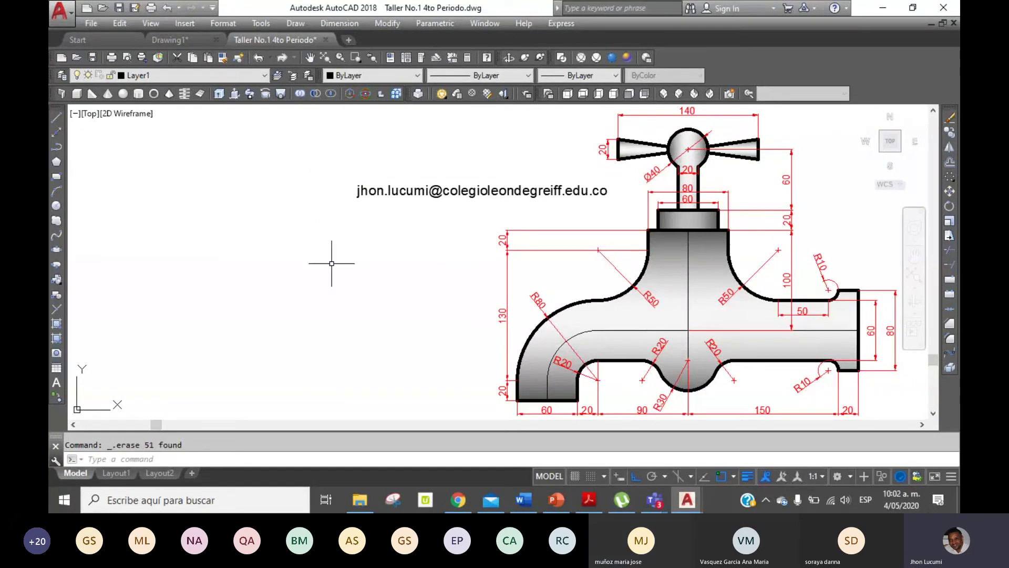
Zoom to extents to fit the whole faucet drawing, then save it
{"action": "type", "text": "z"}
{"action": "key", "text": "Return"}
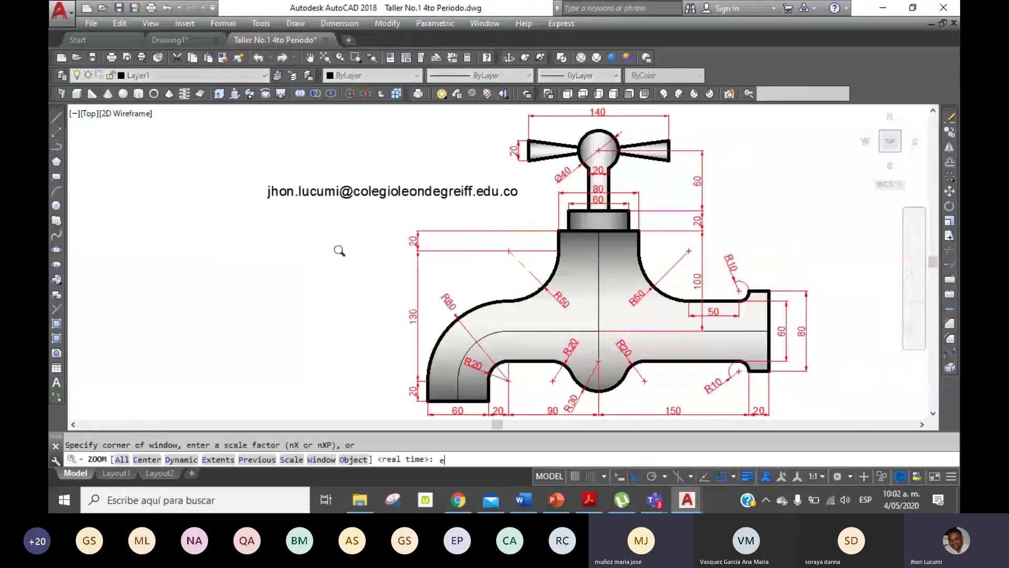
{"action": "type", "text": "e"}
{"action": "key", "text": "Return"}
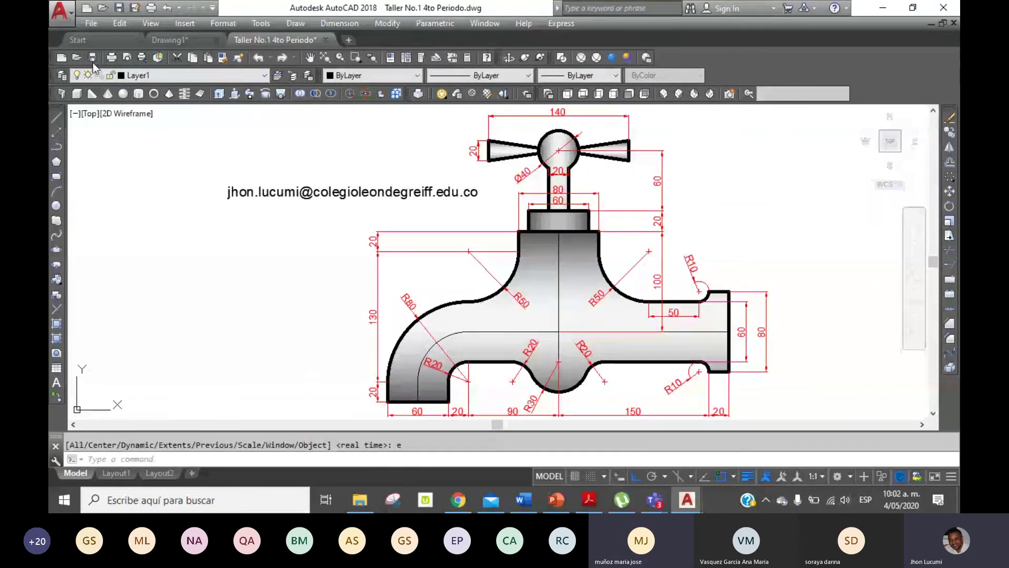
{"action": "left_click", "coordinate": [93, 62]}
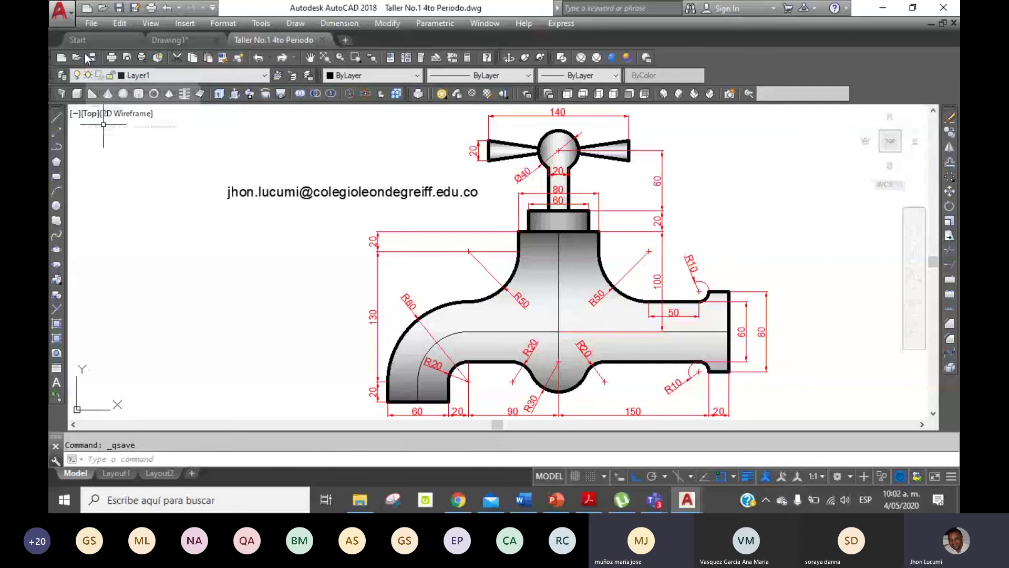
Draw a line along the spout's lower edge, starting at its lower end
{"action": "left_click", "coordinate": [56, 117]}
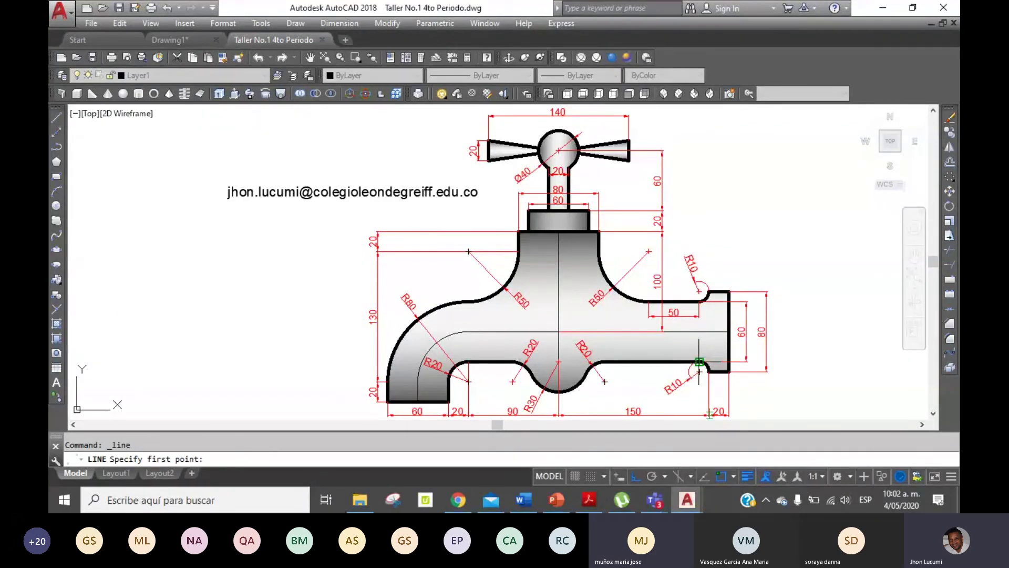
{"action": "left_click", "coordinate": [699, 362]}
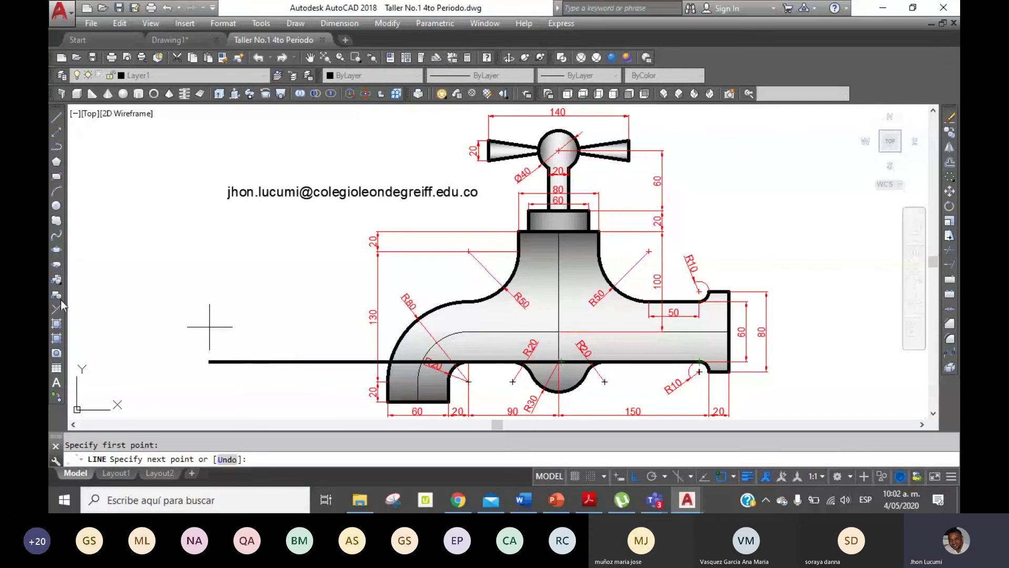
{"action": "type", "text": "14"}
{"action": "key", "text": "Return"}
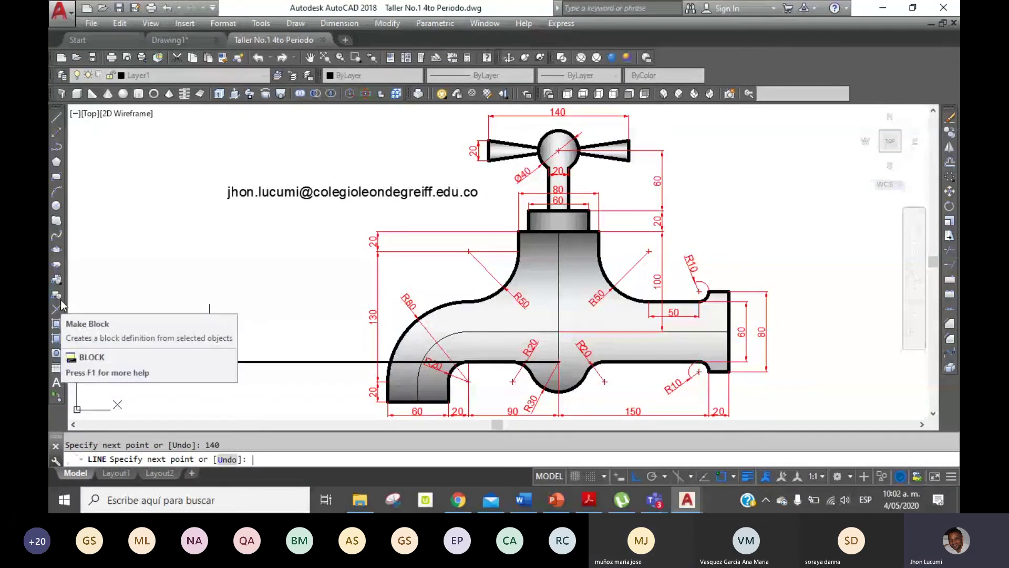
{"action": "key", "text": "Return"}
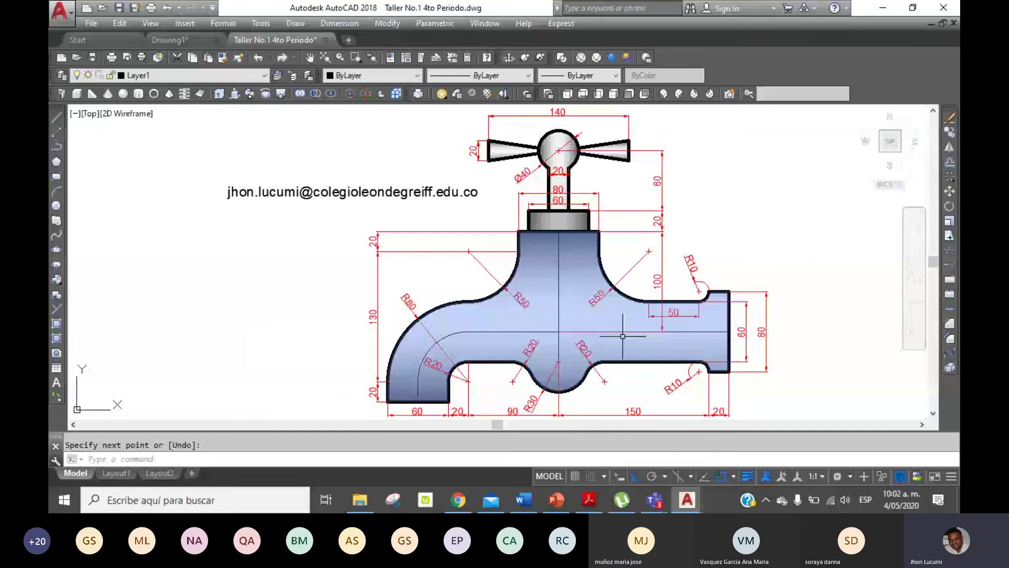
Delete the faucet's blue gradient fill and restart the line with Repeat Line
{"action": "left_click", "coordinate": [630, 341]}
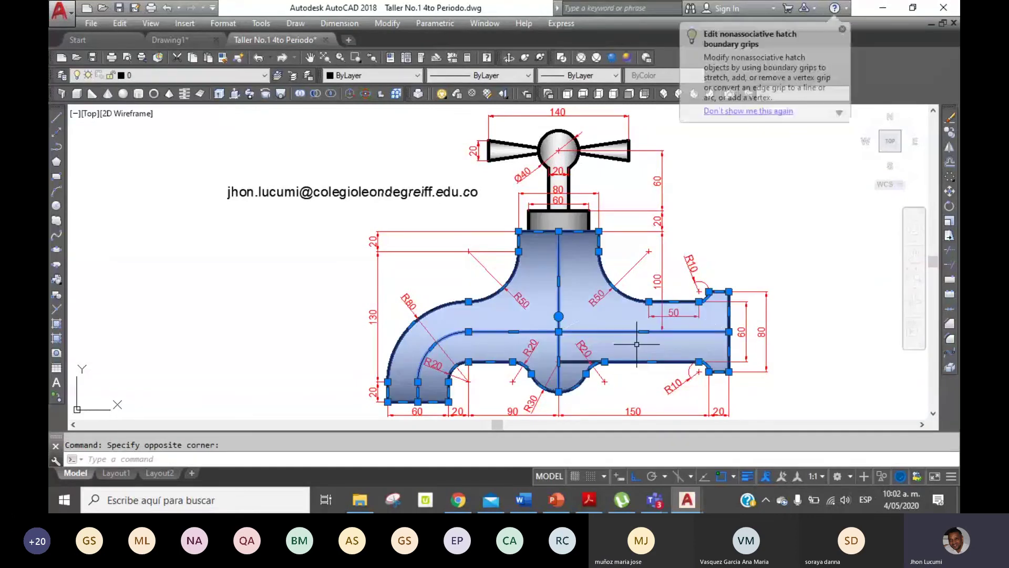
{"action": "key", "text": "Delete"}
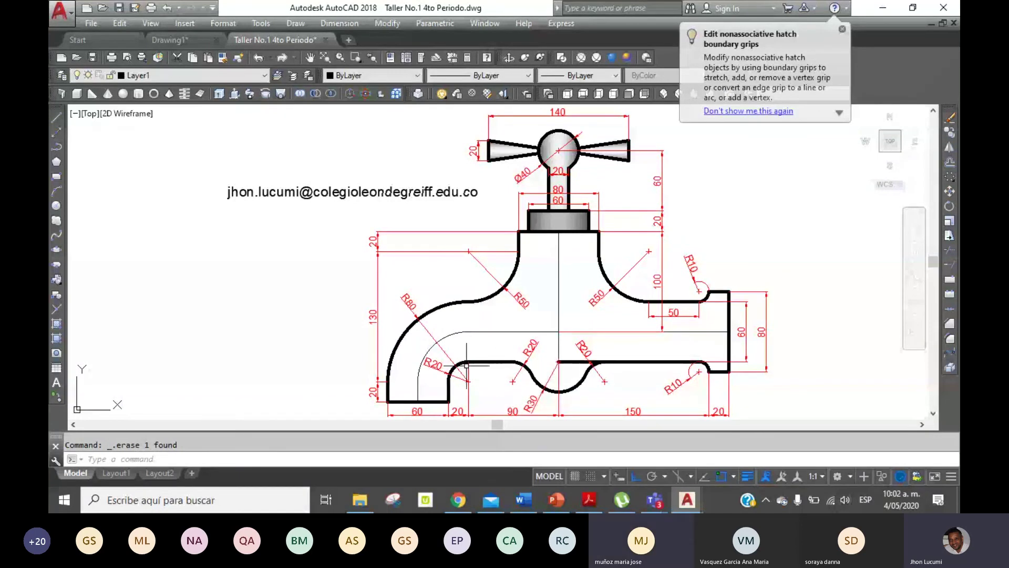
{"action": "left_click", "coordinate": [56, 117]}
{"action": "left_click", "coordinate": [559, 361]}
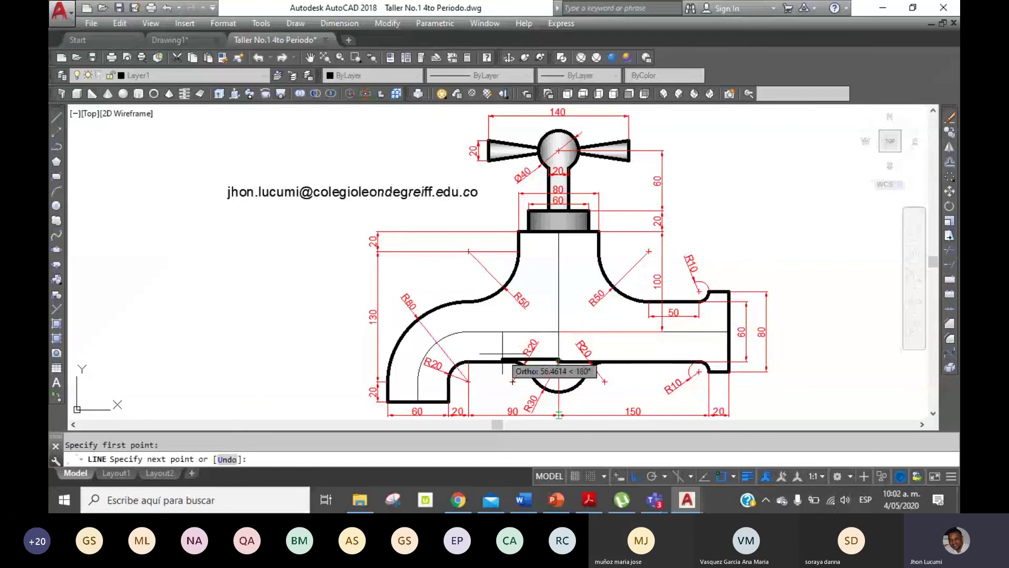
{"action": "right_click", "coordinate": [494, 292]}
{"action": "left_click", "coordinate": [566, 55]}
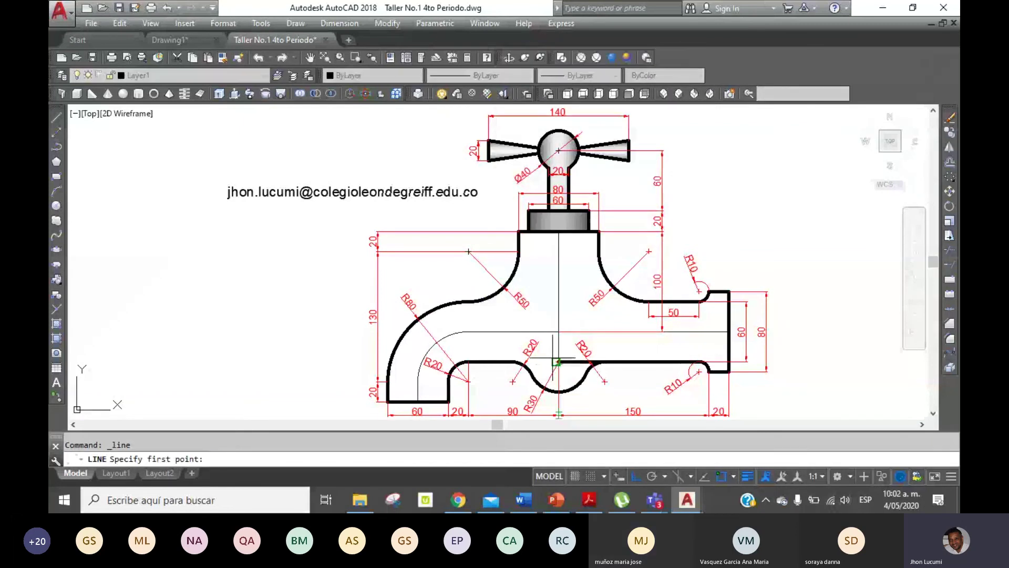
Zoom in on the R20/R30 notch and draw a 90-unit line from its centre
{"action": "left_click", "coordinate": [506, 88]}
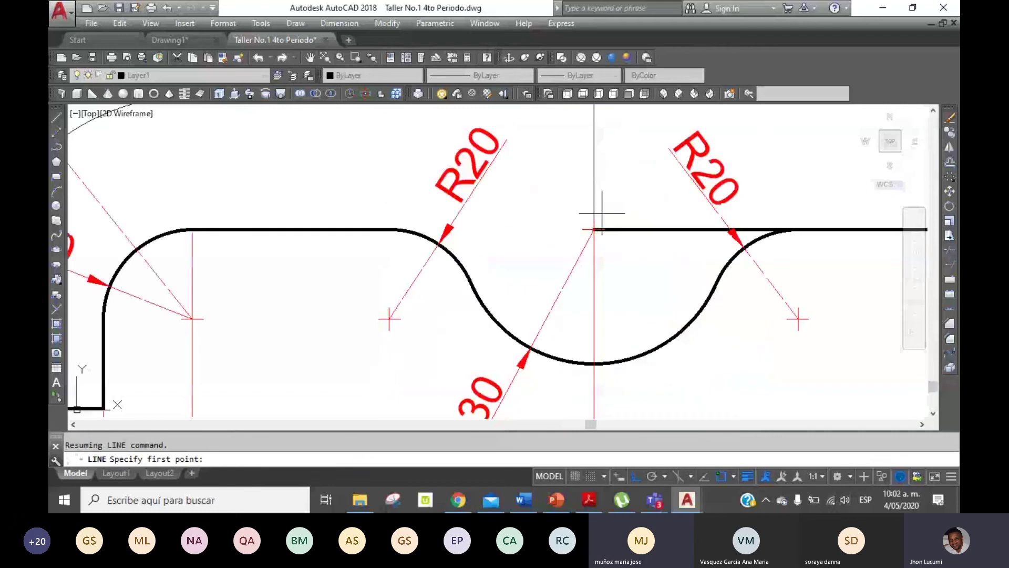
{"action": "left_click", "coordinate": [602, 214]}
{"action": "type", "text": "9"}
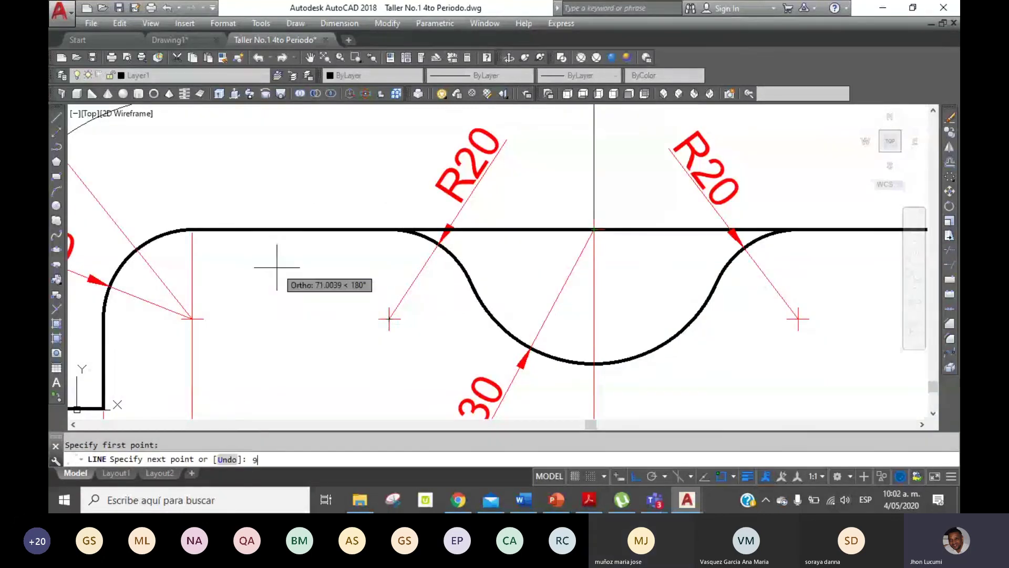
{"action": "type", "text": "0"}
{"action": "key", "text": "Return"}
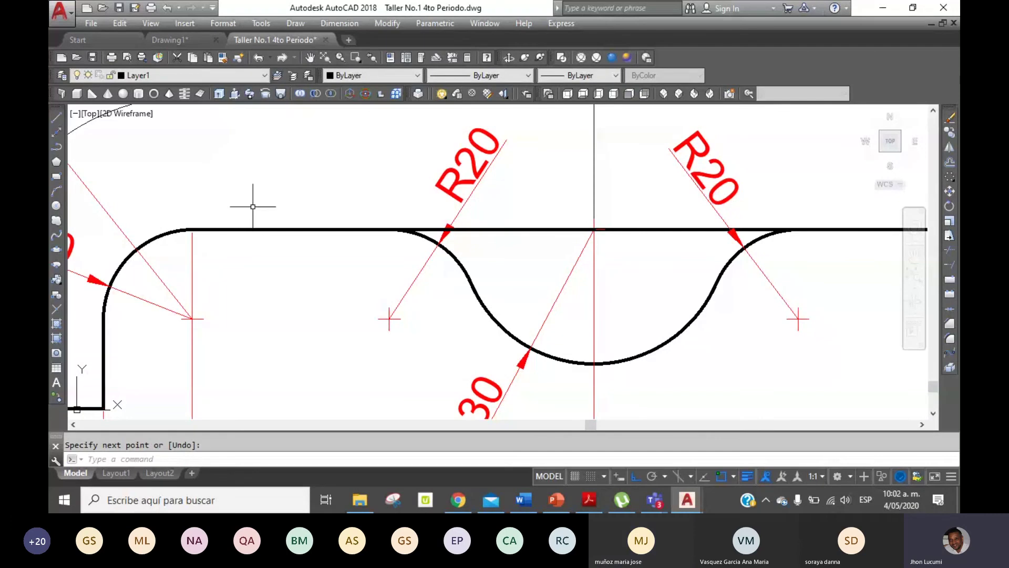
Draw an R30 circle at the notch centre and delete the two R20 fillet arcs
{"action": "left_click", "coordinate": [56, 206]}
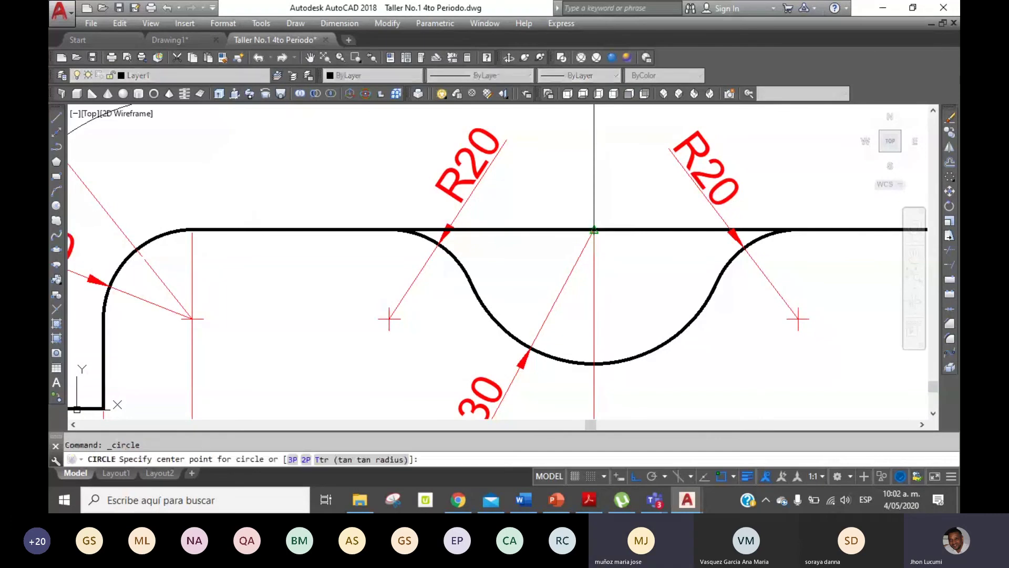
{"action": "left_click", "coordinate": [594, 229]}
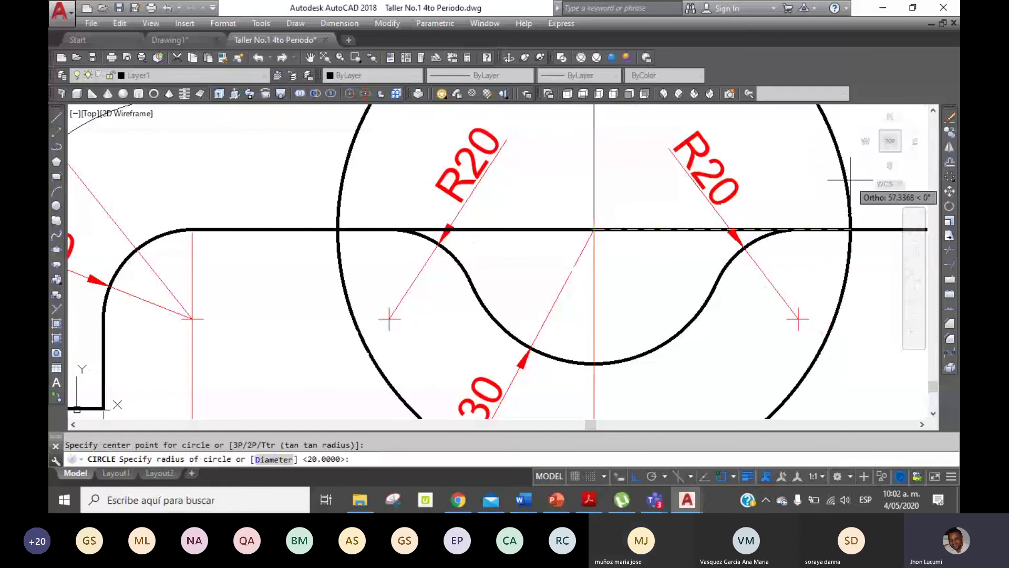
{"action": "type", "text": "30"}
{"action": "key", "text": "Return"}
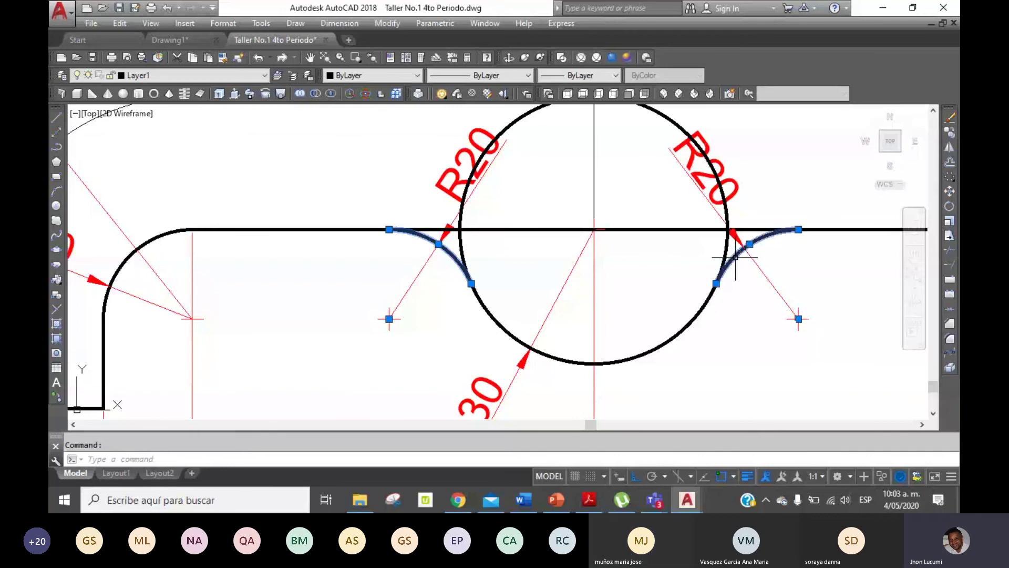
{"action": "key", "text": "Delete"}
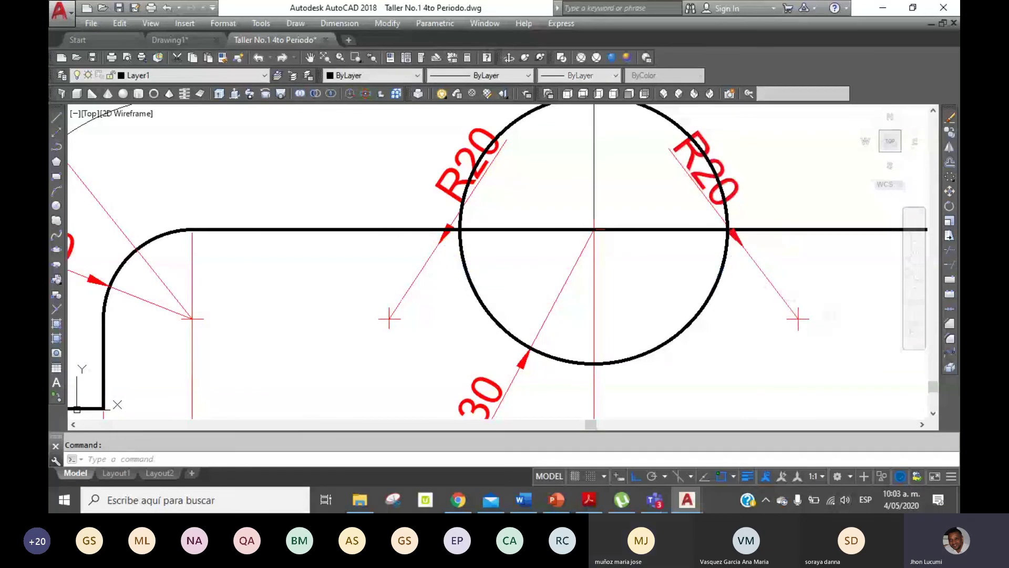
Trim away the circle's upper half and the line inside the semicircle
{"action": "type", "text": "tr"}
{"action": "key", "text": "Return"}
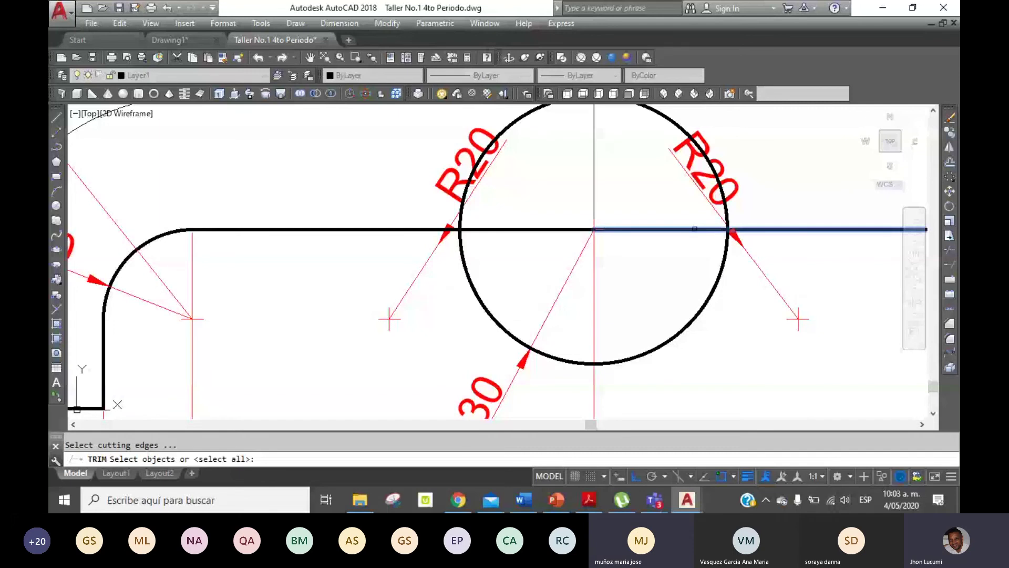
{"action": "left_click", "coordinate": [695, 228]}
{"action": "key", "text": "Return"}
{"action": "left_click", "coordinate": [526, 114]}
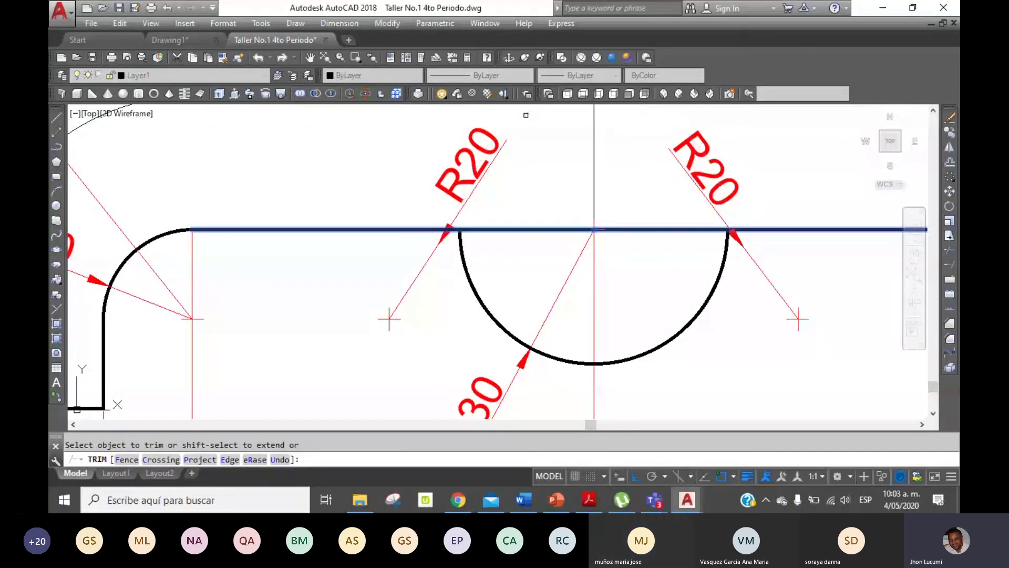
{"action": "key", "text": "Return"}
{"action": "key", "text": "Return"}
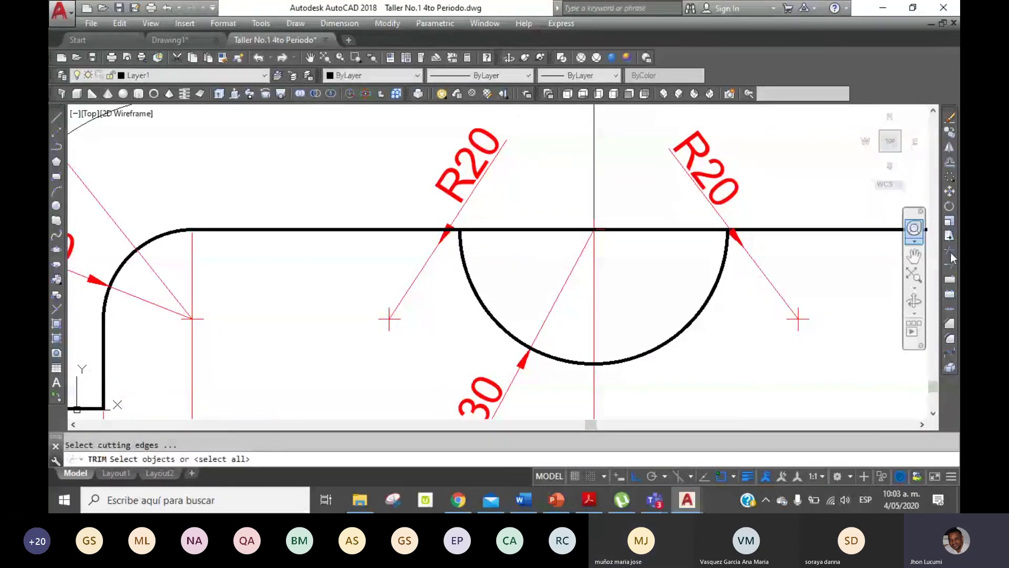
{"action": "left_click", "coordinate": [462, 263]}
{"action": "key", "text": "Return"}
{"action": "left_click", "coordinate": [526, 229]}
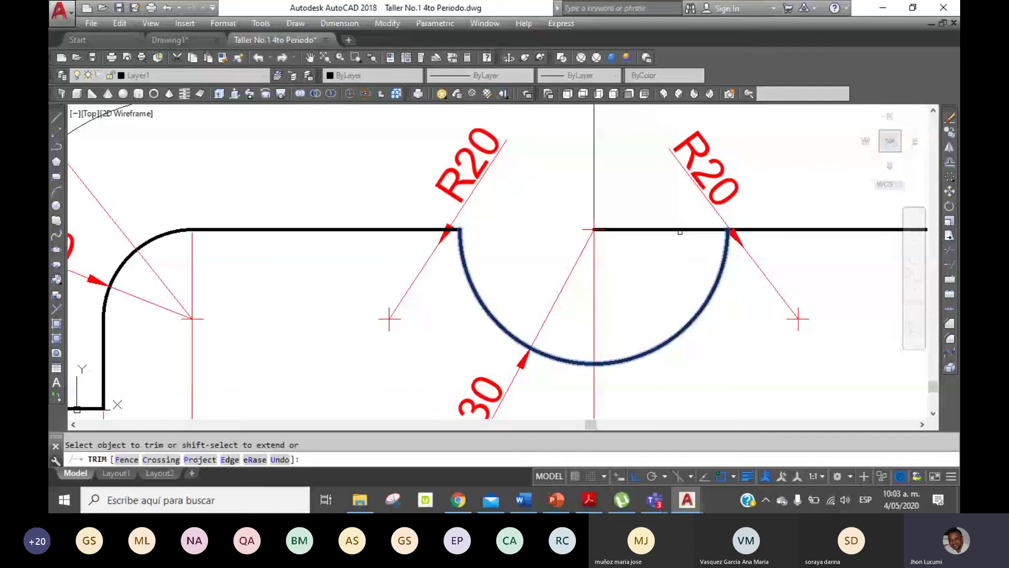
{"action": "left_click", "coordinate": [680, 230]}
{"action": "right_click", "coordinate": [680, 229]}
{"action": "left_click", "coordinate": [712, 230]}
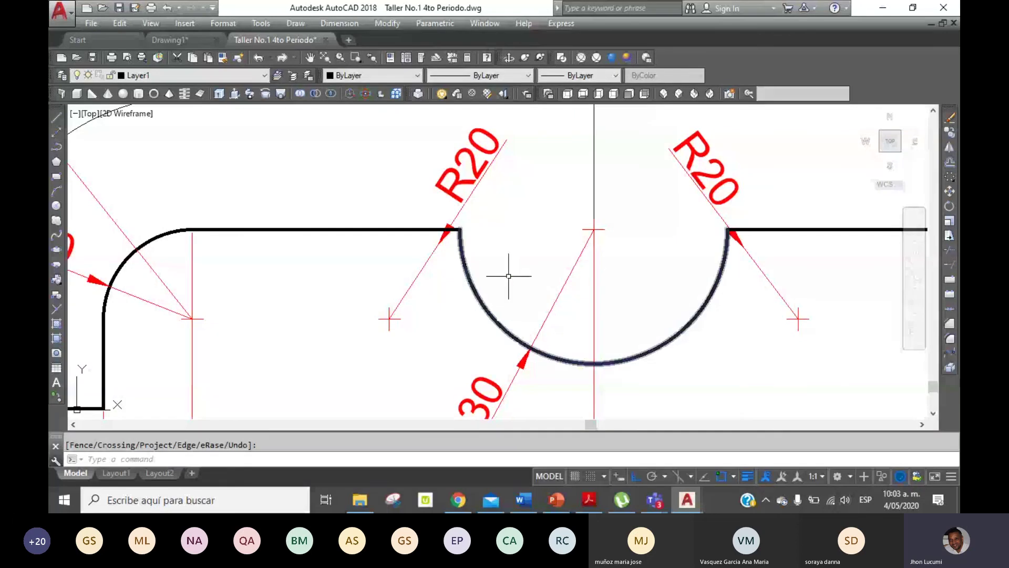
Try filleting the corners, cancel, then undo the last two changes
{"action": "left_click", "coordinate": [950, 339]}
{"action": "key", "text": "Escape"}
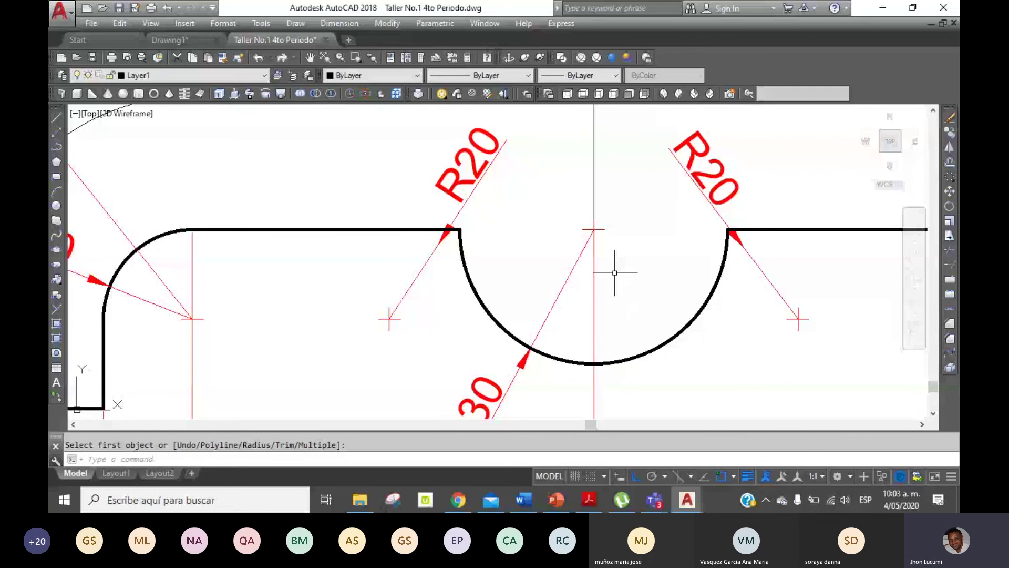
{"action": "key", "text": "Return"}
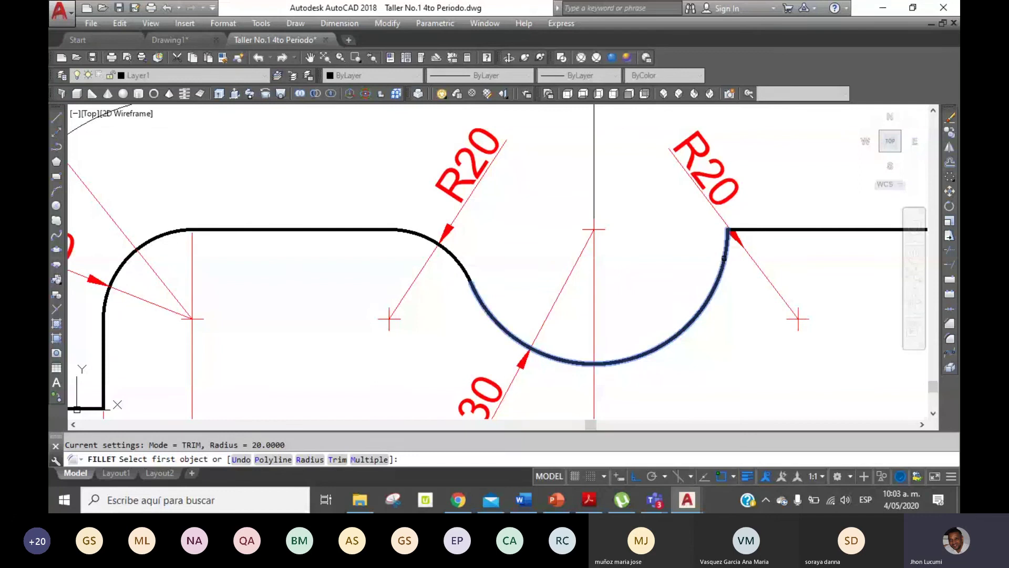
{"action": "key", "text": "Escape"}
{"action": "key", "text": "ctrl+z"}
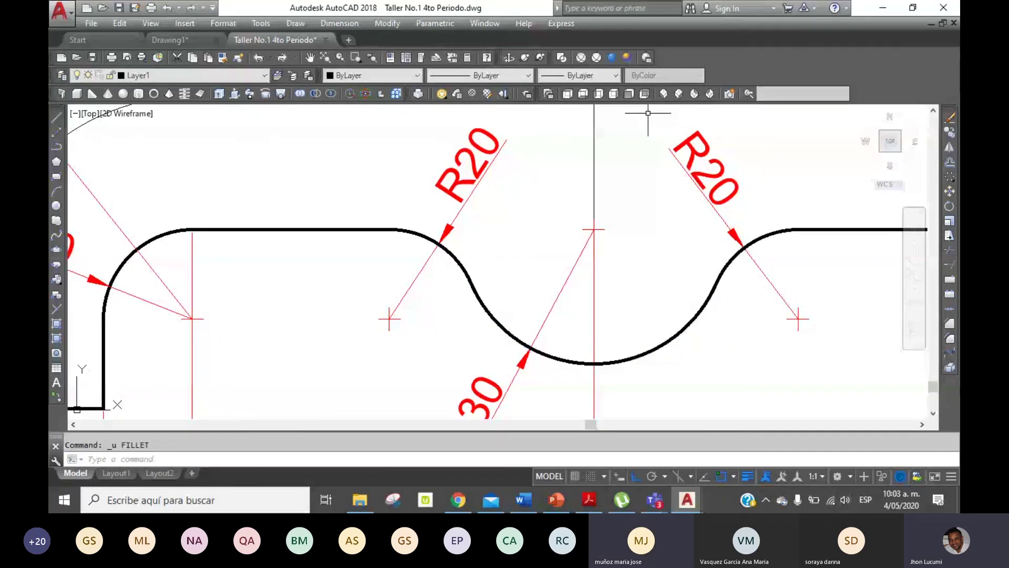
{"action": "key", "text": "ctrl+z"}
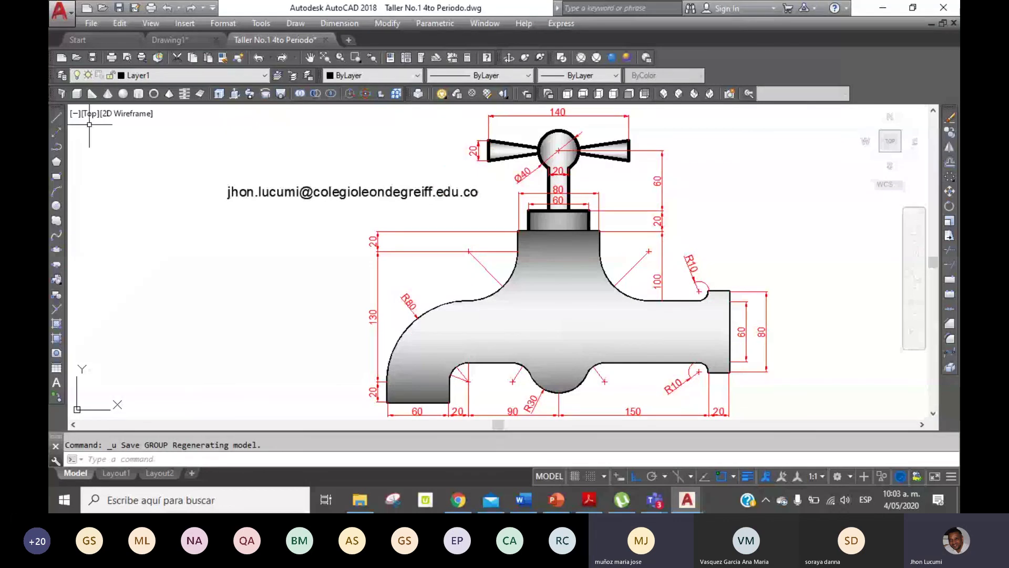
Send the faucet's gradient hatch to back via the Draw Order toolbar, then close the toolbar
{"action": "right_click", "coordinate": [51, 235]}
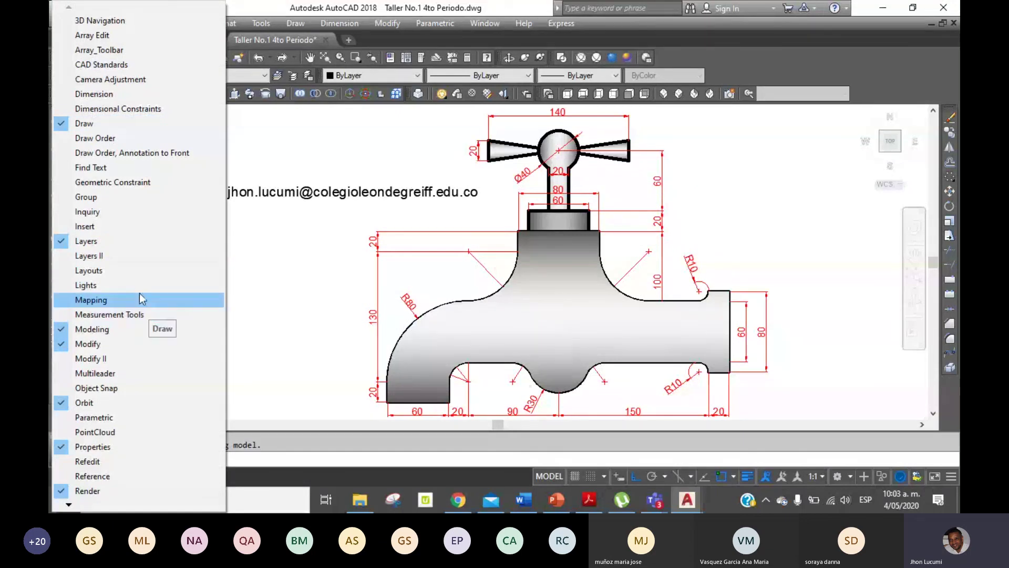
{"action": "left_click", "coordinate": [93, 138]}
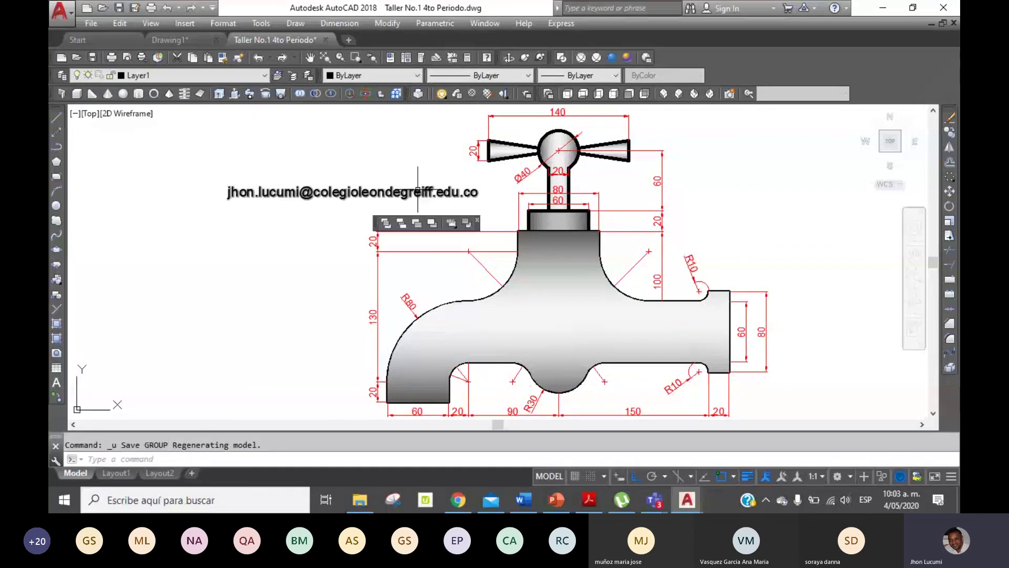
{"action": "left_click", "coordinate": [402, 223]}
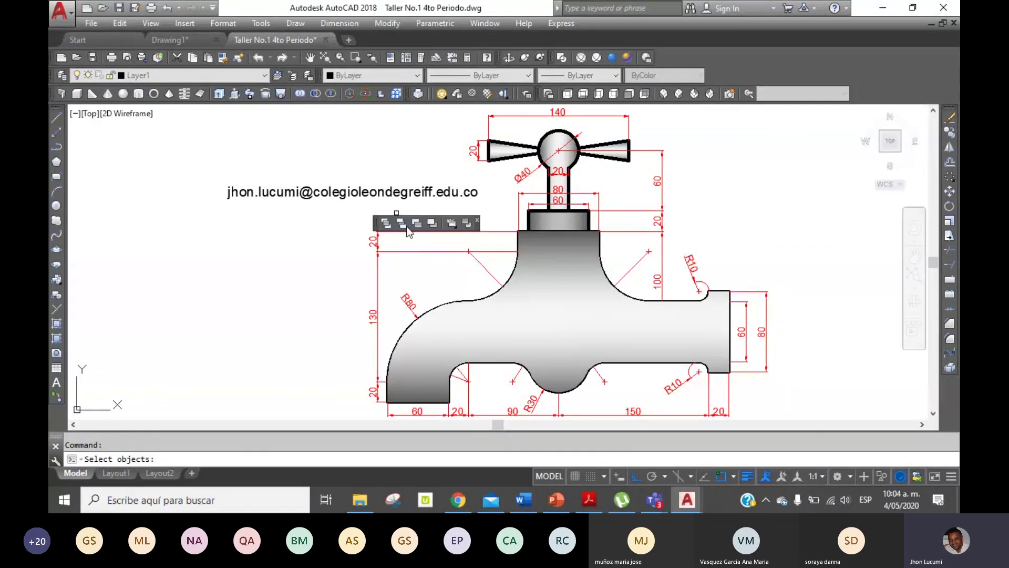
{"action": "left_click", "coordinate": [638, 351]}
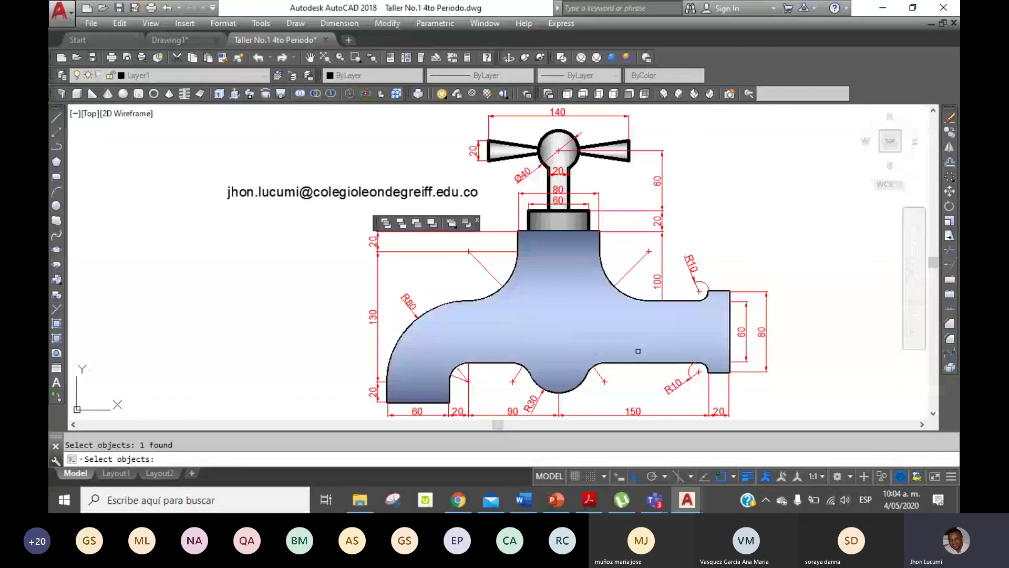
{"action": "key", "text": "Return"}
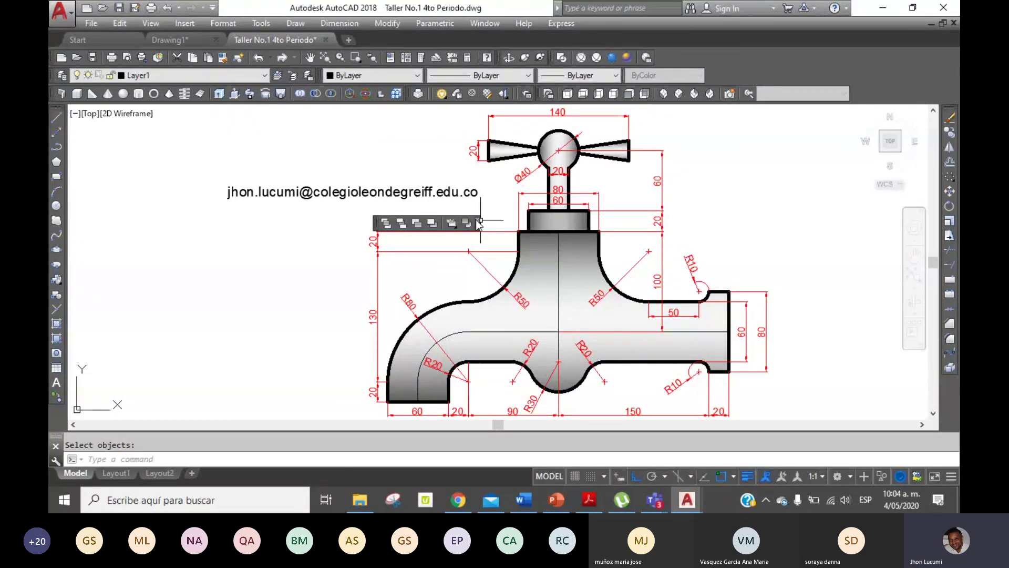
{"action": "left_click", "coordinate": [478, 222]}
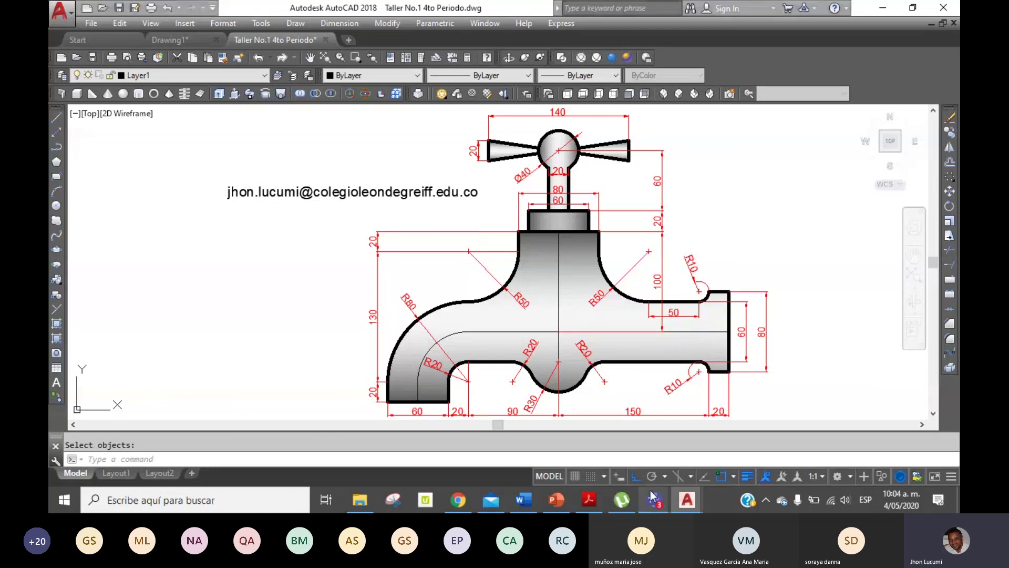
{"action": "mouse_move", "coordinate": [654, 500]}
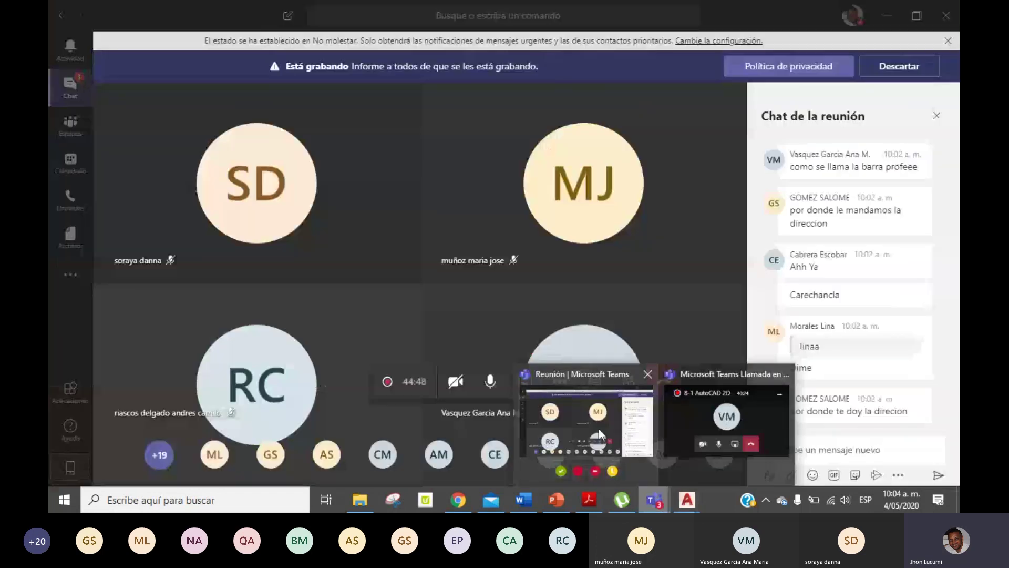
Switch to the Teams class meeting window from its taskbar thumbnail
{"action": "left_click", "coordinate": [598, 427]}
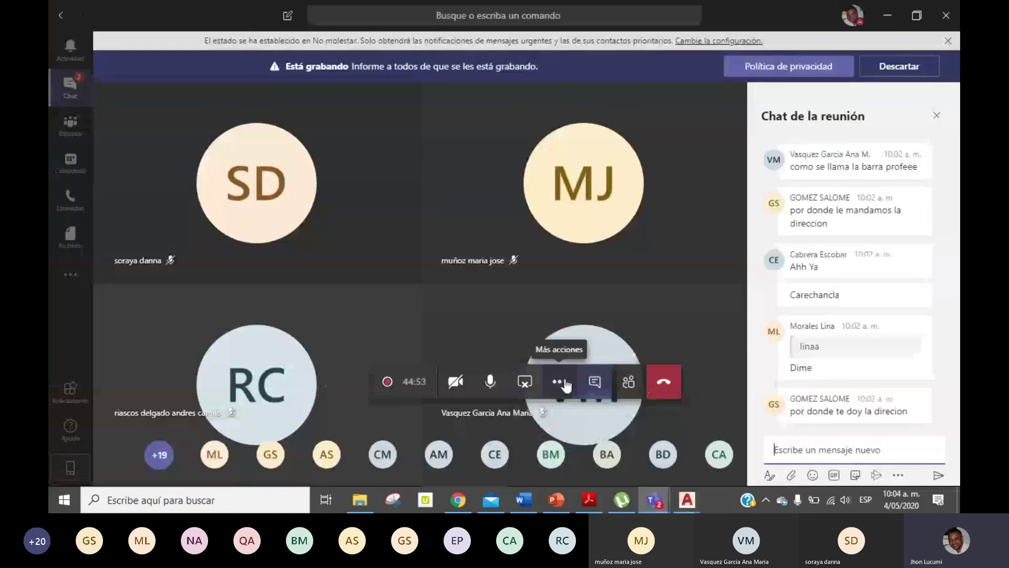